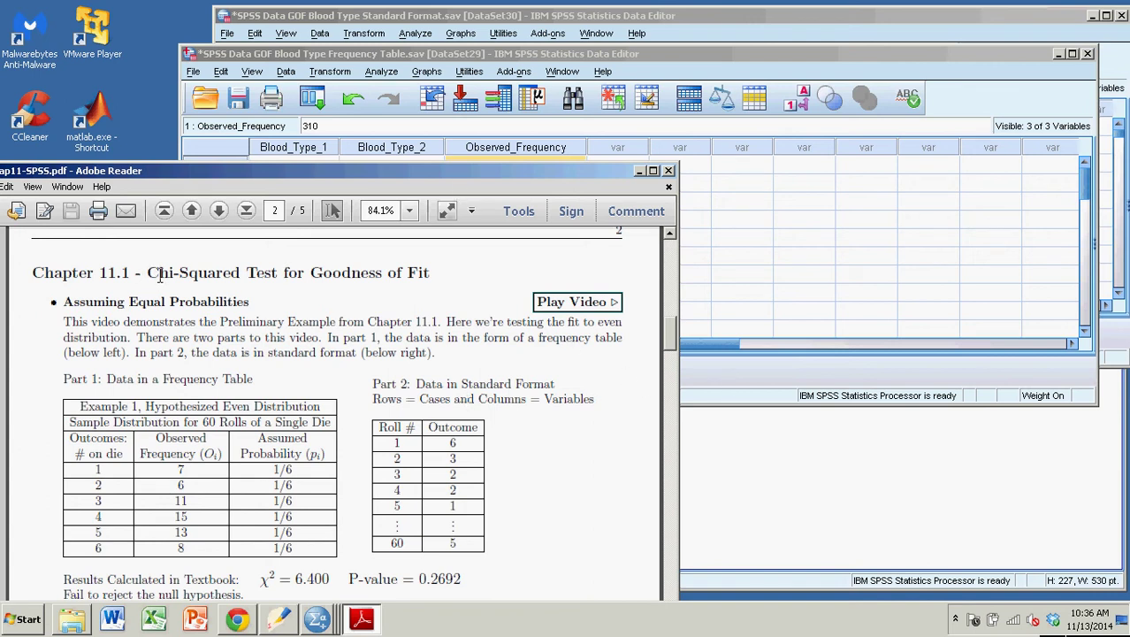
Highlight the Chi-Squared Test for Goodness of Fit heading, then scroll to the unequal-probabilities blood-donor example
{"action": "left_click_drag", "start_coordinate": [159, 277], "coordinate": [433, 279]}
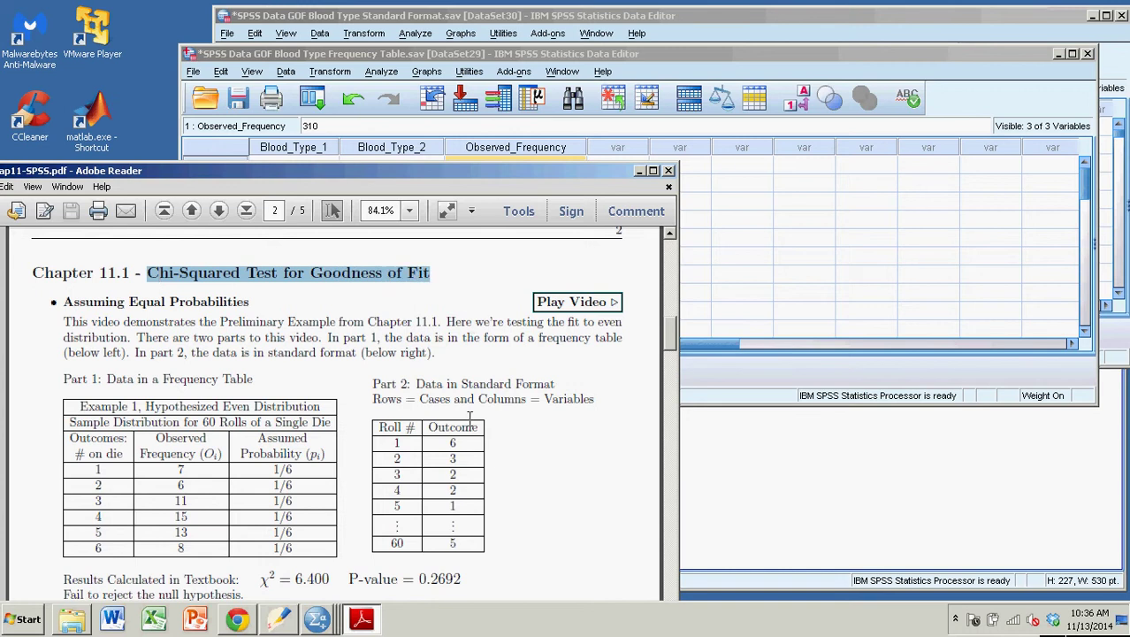
{"action": "scroll", "coordinate": [551, 471], "scroll_direction": "down", "scroll_amount": 5}
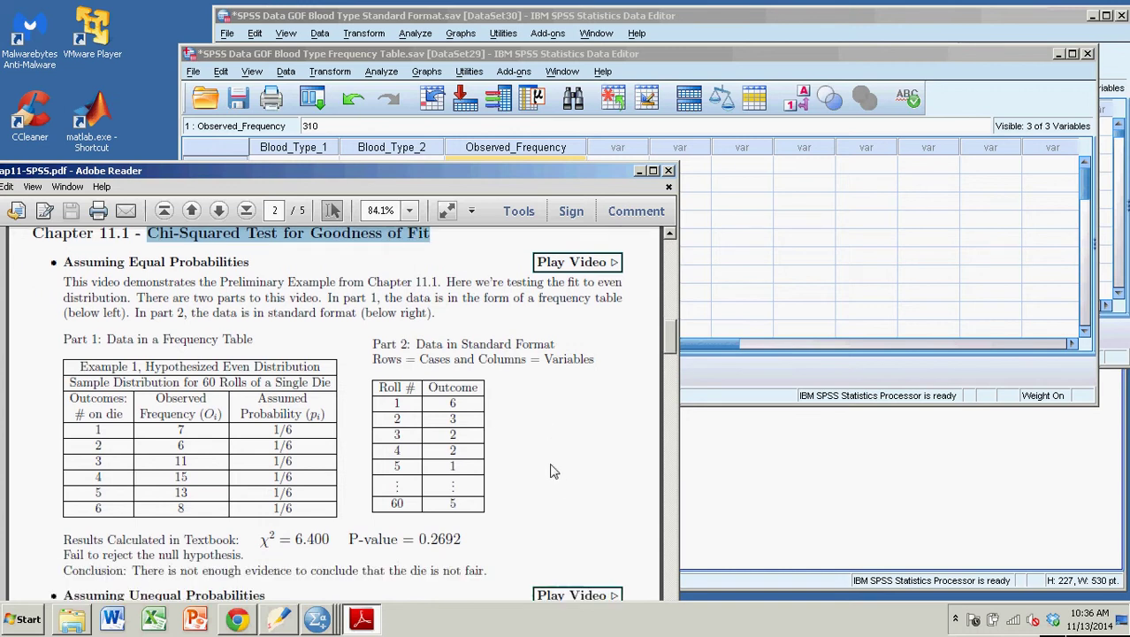
{"action": "scroll", "coordinate": [517, 469], "scroll_direction": "down", "scroll_amount": 2}
{"action": "scroll", "coordinate": [509, 474], "scroll_direction": "down", "scroll_amount": 1}
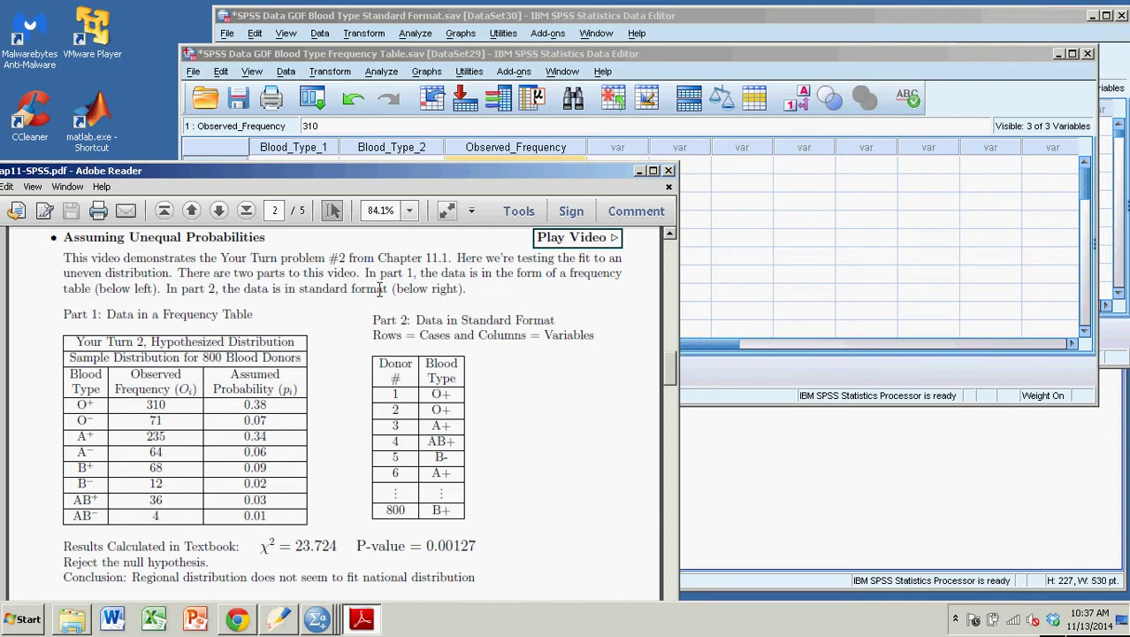
{"action": "scroll", "coordinate": [523, 444], "scroll_direction": "down", "scroll_amount": 1}
{"action": "scroll", "coordinate": [539, 442], "scroll_direction": "down", "scroll_amount": 1}
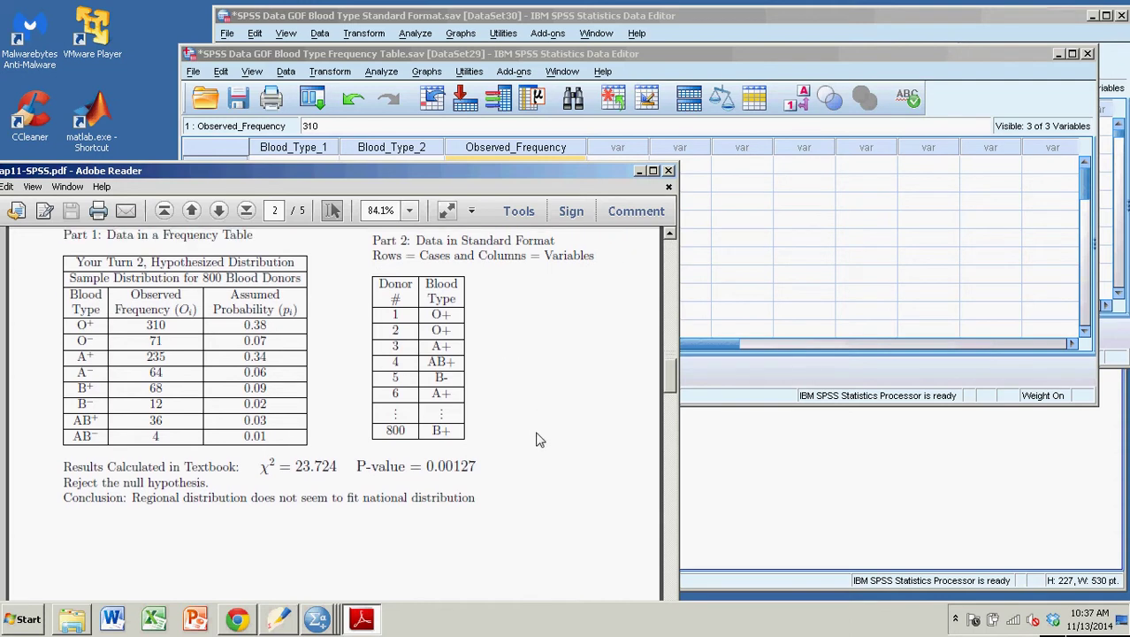
{"action": "left_click_drag", "start_coordinate": [247, 327], "coordinate": [270, 435]}
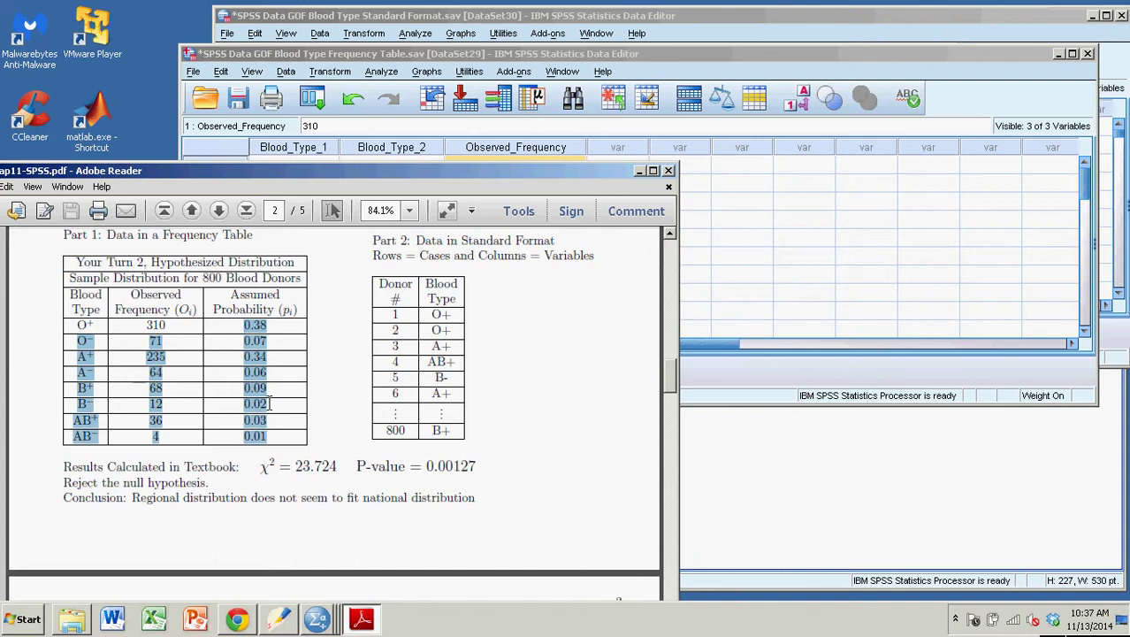
{"action": "left_click", "coordinate": [268, 373]}
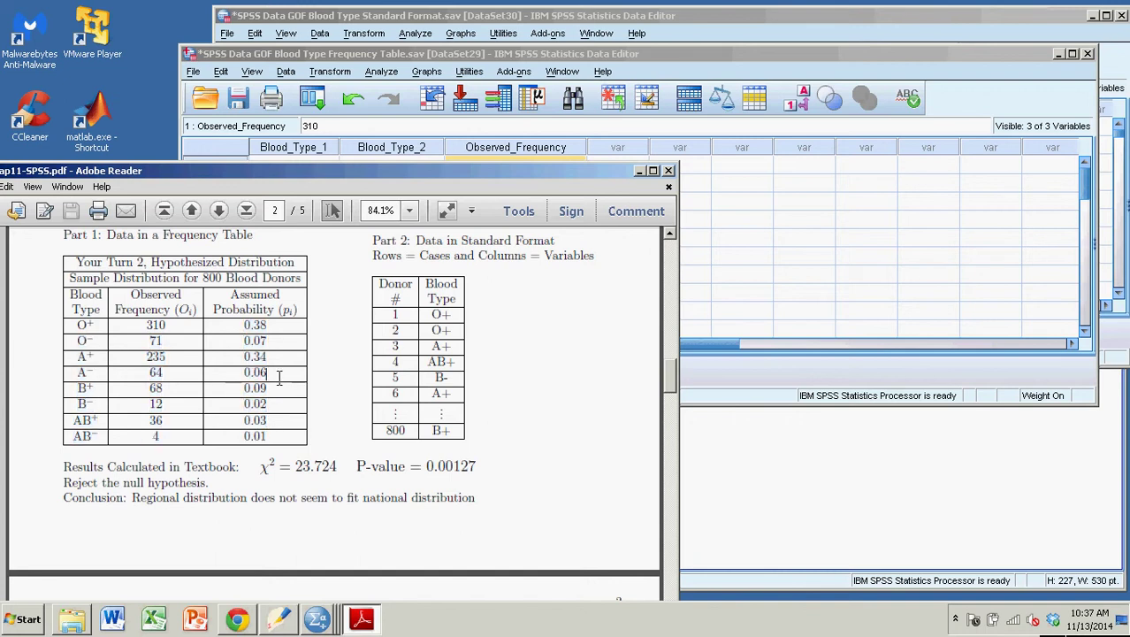
{"action": "scroll", "coordinate": [570, 425], "scroll_direction": "up", "scroll_amount": 2}
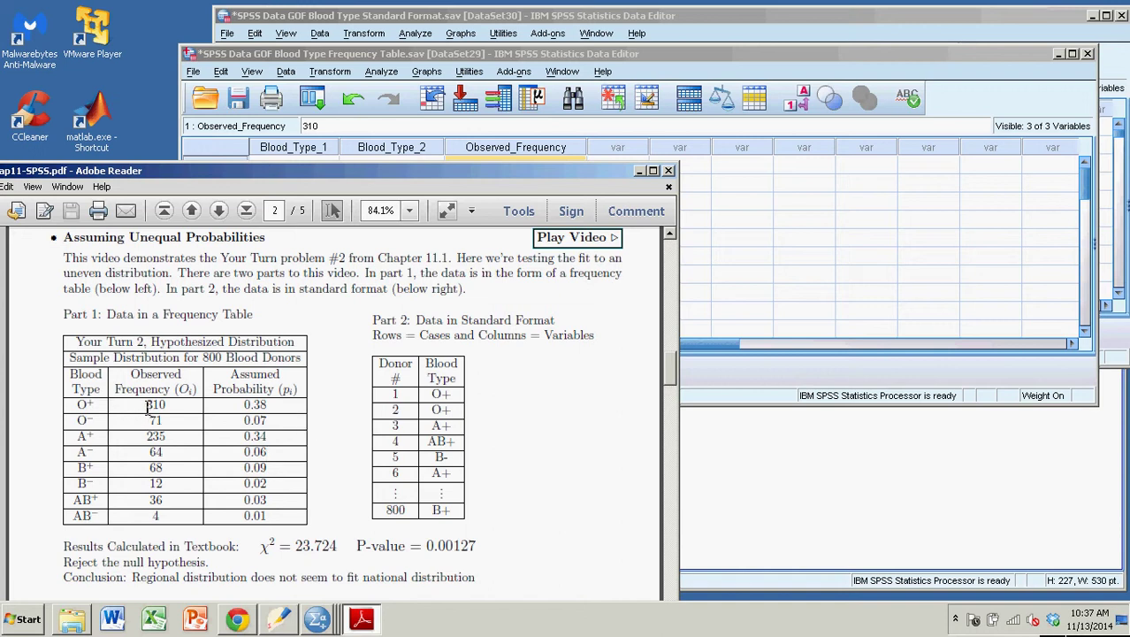
{"action": "left_click_drag", "start_coordinate": [148, 407], "coordinate": [170, 520]}
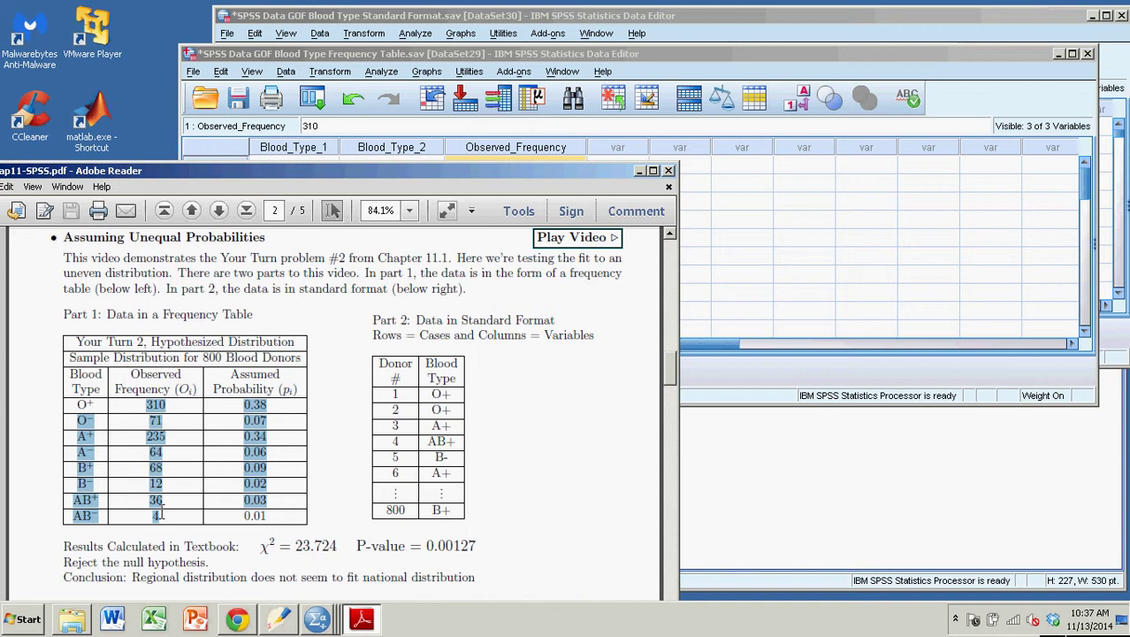
{"action": "left_click", "coordinate": [530, 466]}
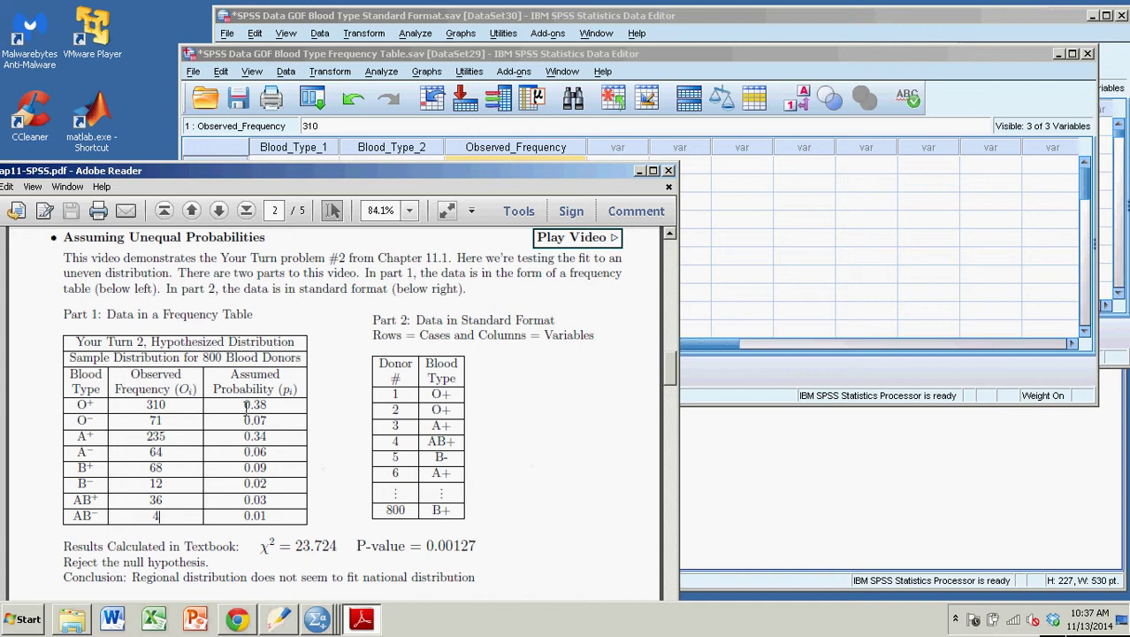
{"action": "left_click_drag", "start_coordinate": [245, 406], "coordinate": [262, 517]}
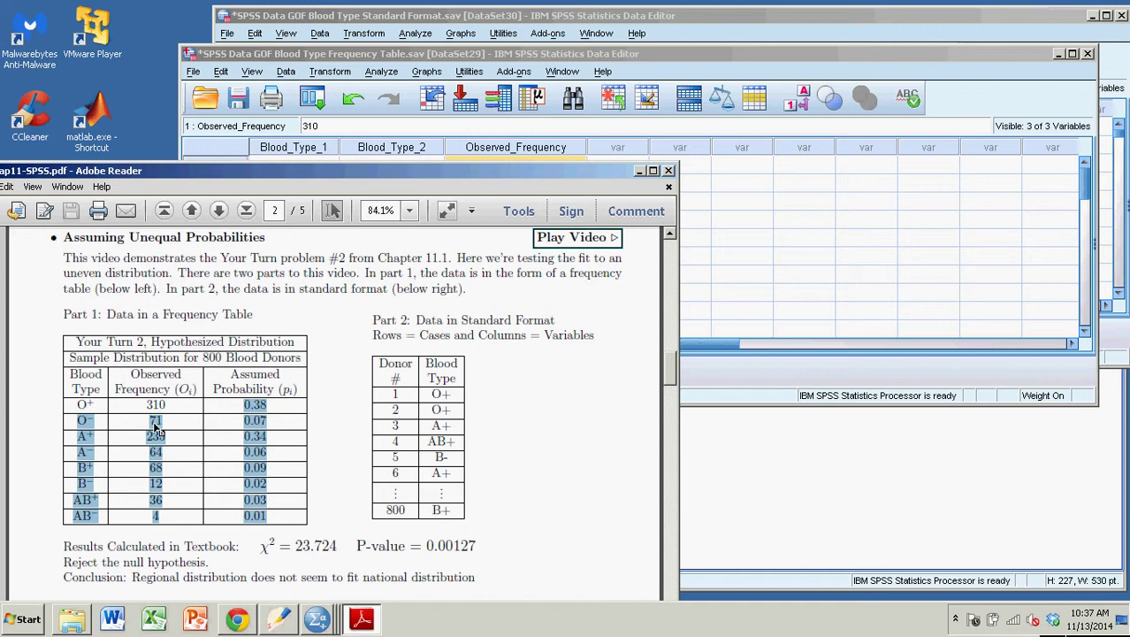
{"action": "left_click", "coordinate": [267, 421]}
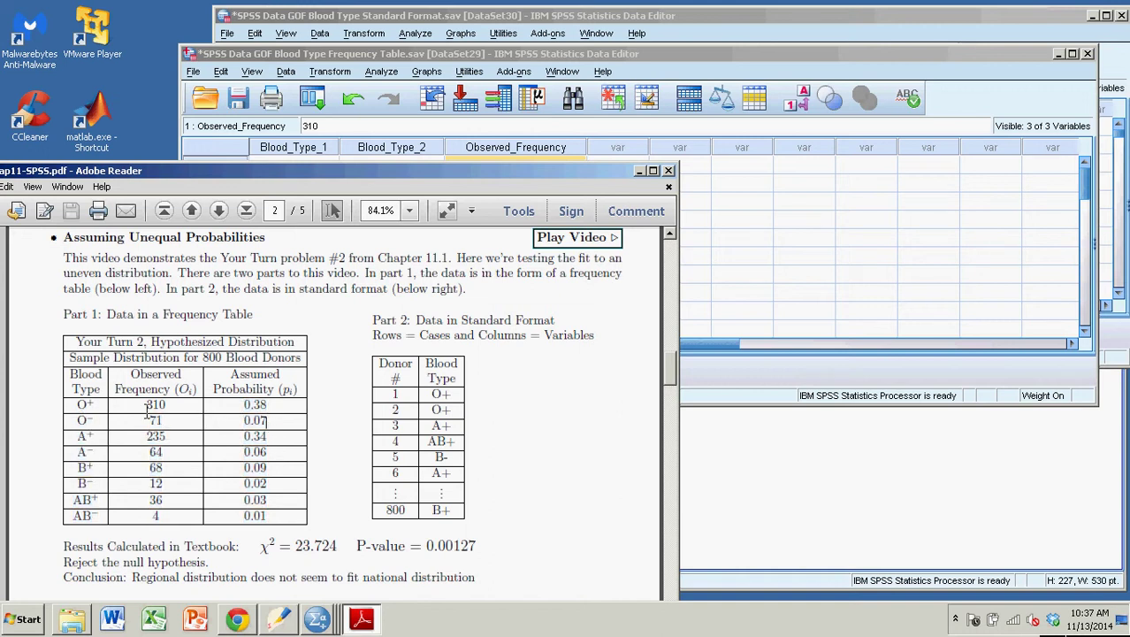
{"action": "left_click_drag", "start_coordinate": [147, 404], "coordinate": [181, 506]}
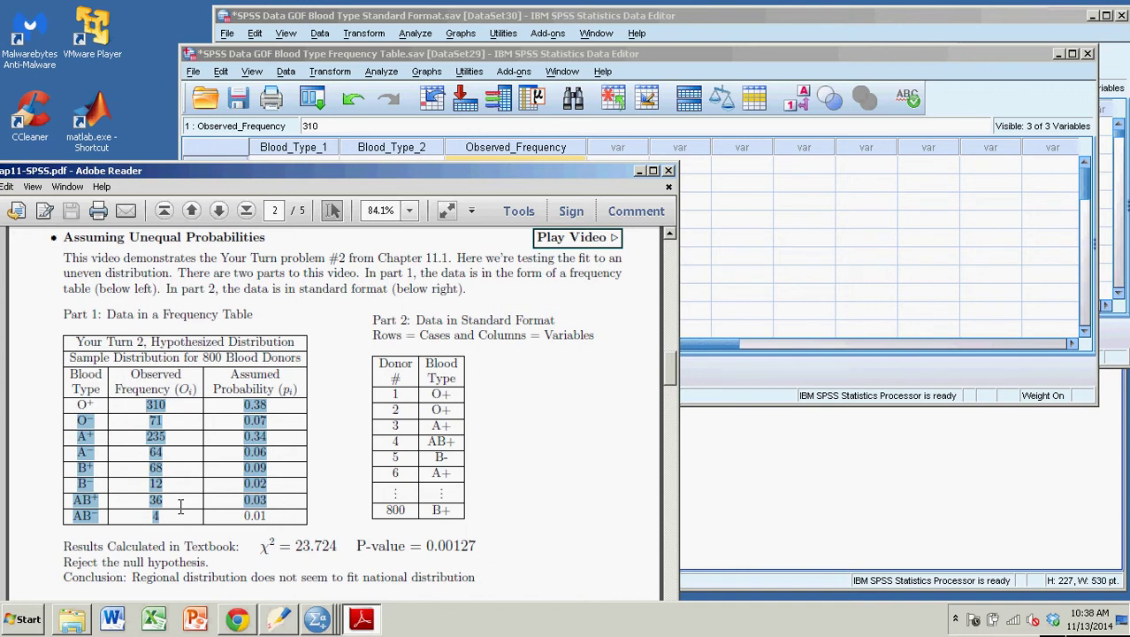
{"action": "left_click", "coordinate": [293, 478]}
{"action": "left_click_drag", "start_coordinate": [244, 404], "coordinate": [280, 502]}
{"action": "left_click", "coordinate": [63, 237]}
{"action": "left_click_drag", "start_coordinate": [63, 237], "coordinate": [266, 239]}
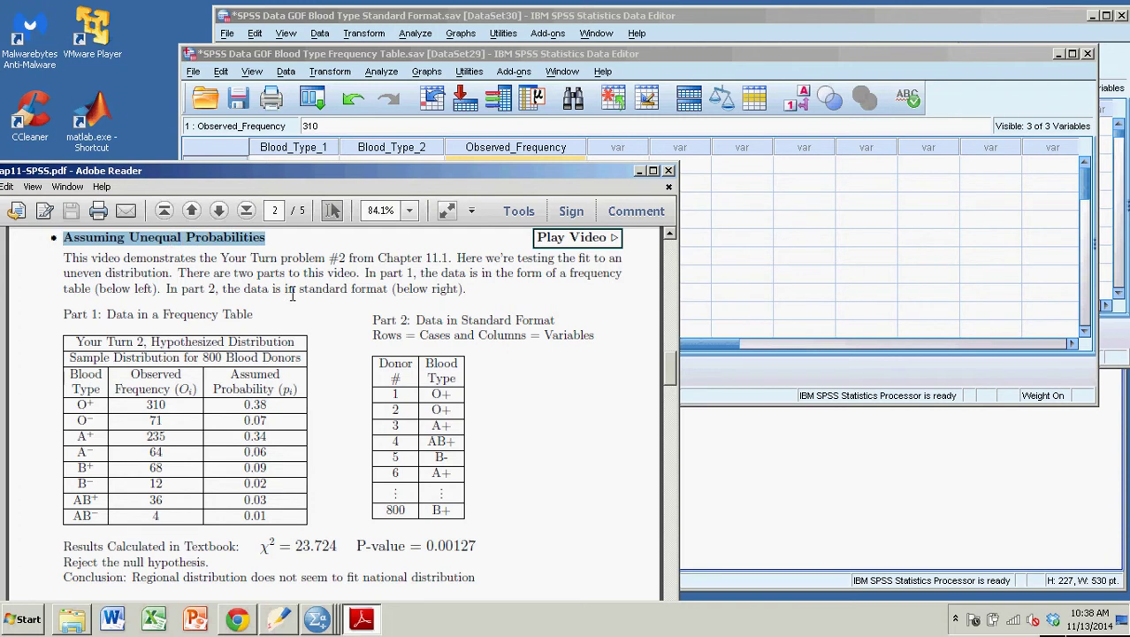
Highlight the handout's blood-donor frequency table and the sample size 800 in its title
{"action": "left_click", "coordinate": [549, 436]}
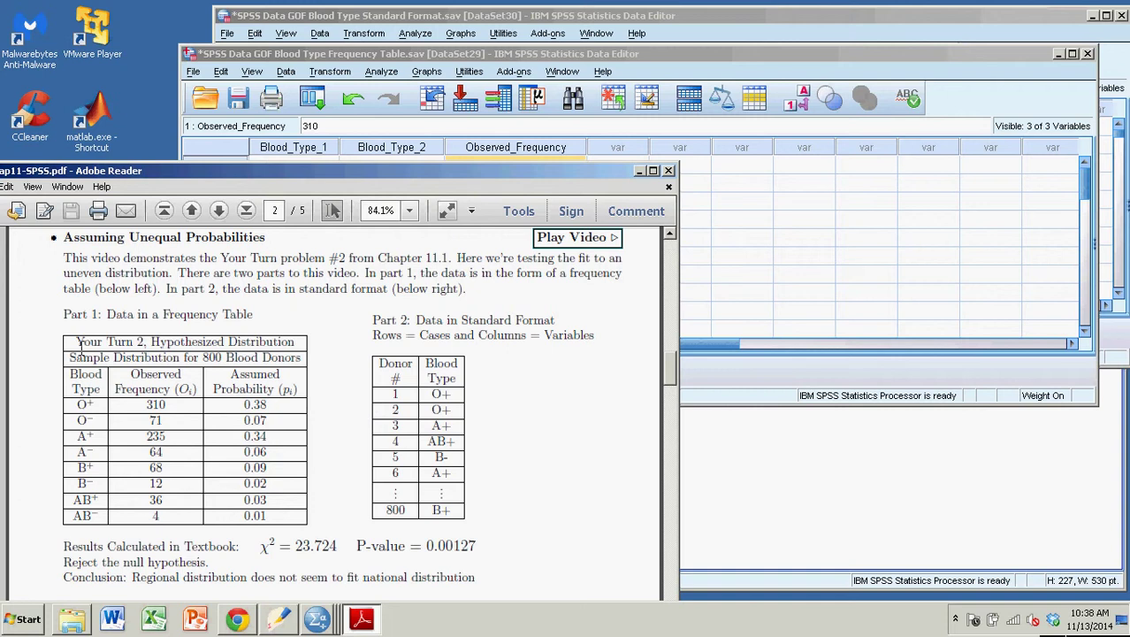
{"action": "left_click_drag", "start_coordinate": [79, 347], "coordinate": [189, 472]}
{"action": "left_click", "coordinate": [146, 447]}
{"action": "left_click_drag", "start_coordinate": [203, 357], "coordinate": [222, 357]}
{"action": "left_click", "coordinate": [508, 58]}
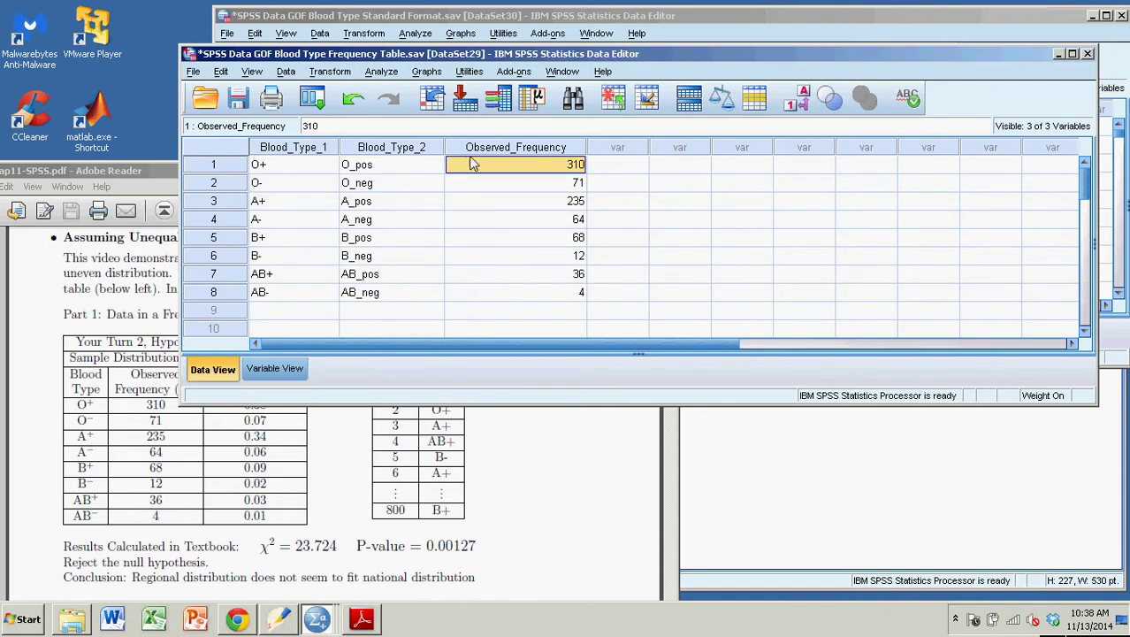
{"action": "left_click", "coordinate": [523, 205]}
{"action": "left_click", "coordinate": [528, 168]}
{"action": "left_click", "coordinate": [128, 170]}
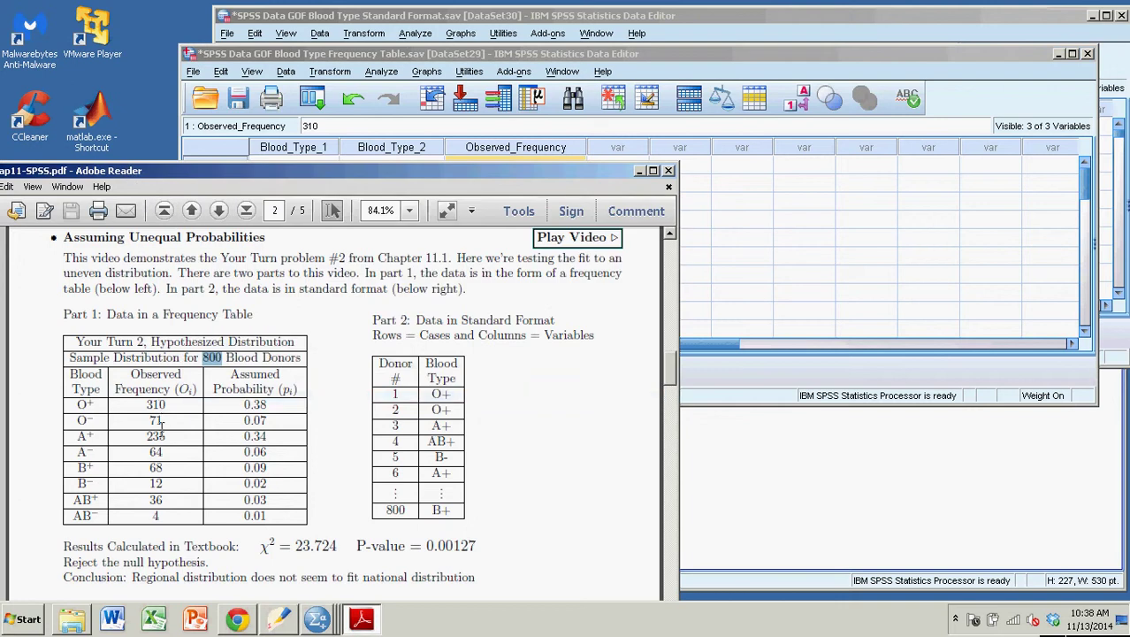
{"action": "left_click", "coordinate": [393, 53]}
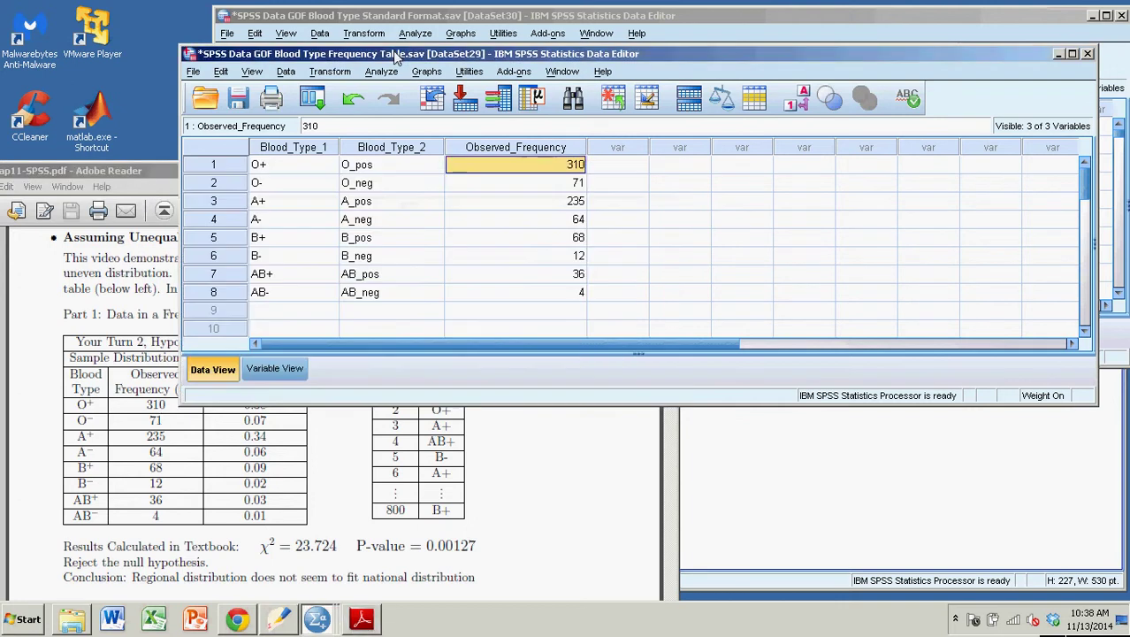
{"action": "left_click", "coordinate": [321, 152]}
{"action": "left_click", "coordinate": [380, 150]}
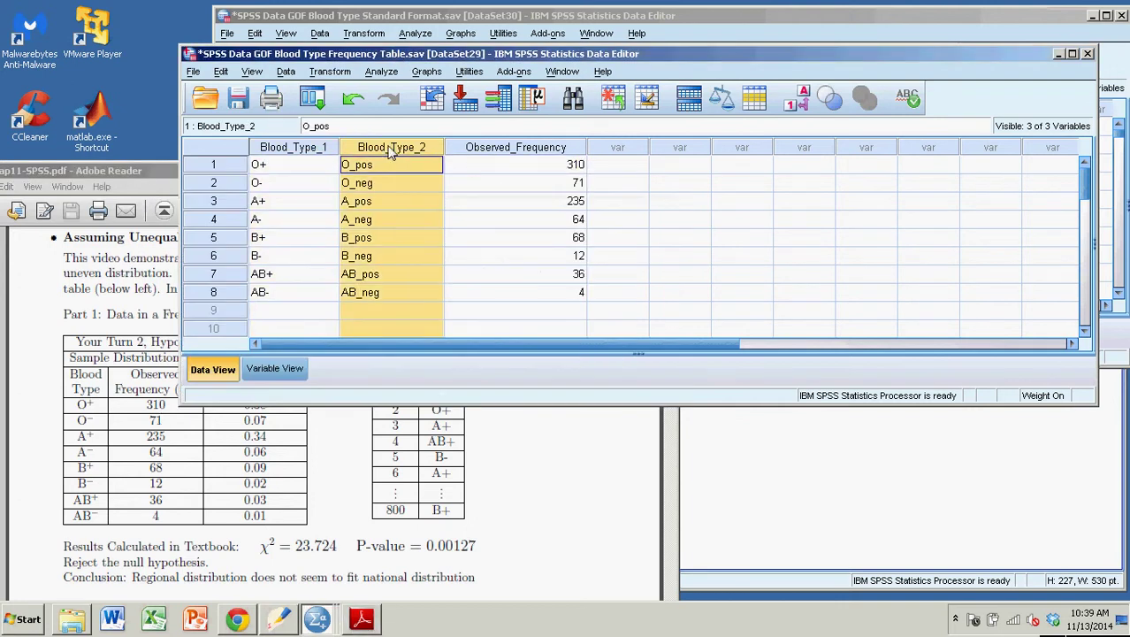
{"action": "left_click", "coordinate": [311, 150]}
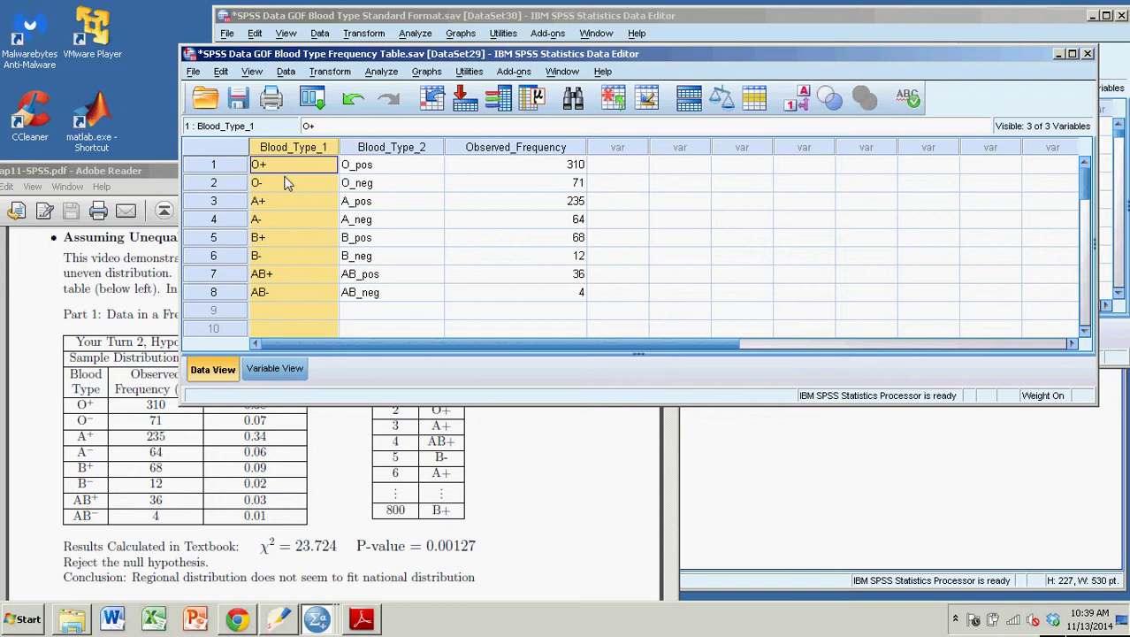
{"action": "left_click", "coordinate": [390, 148]}
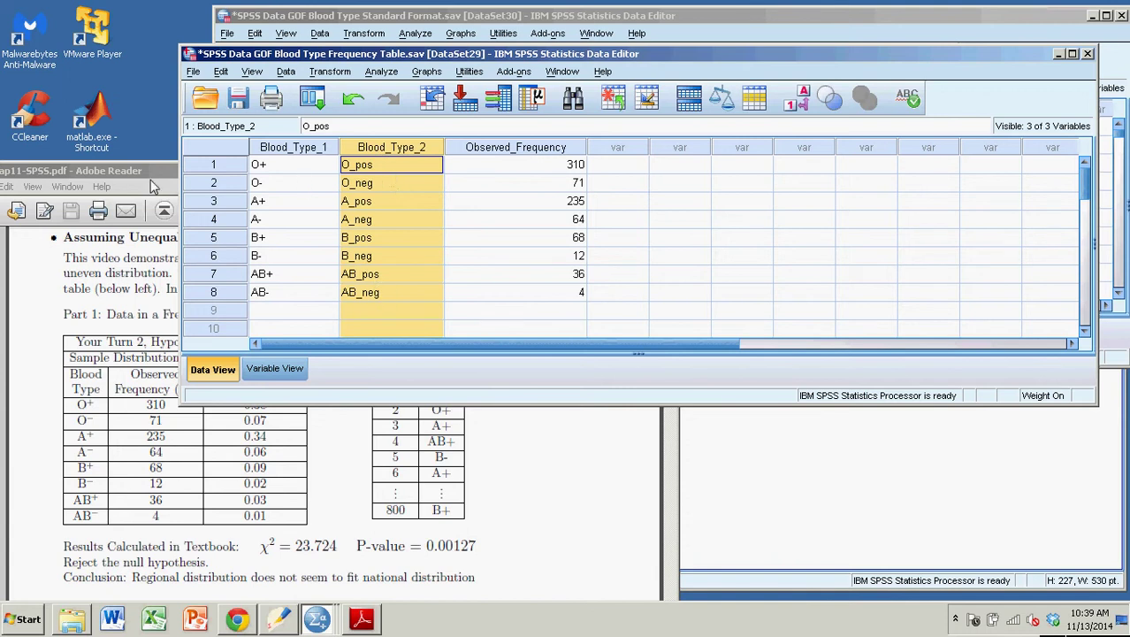
{"action": "left_click", "coordinate": [149, 171]}
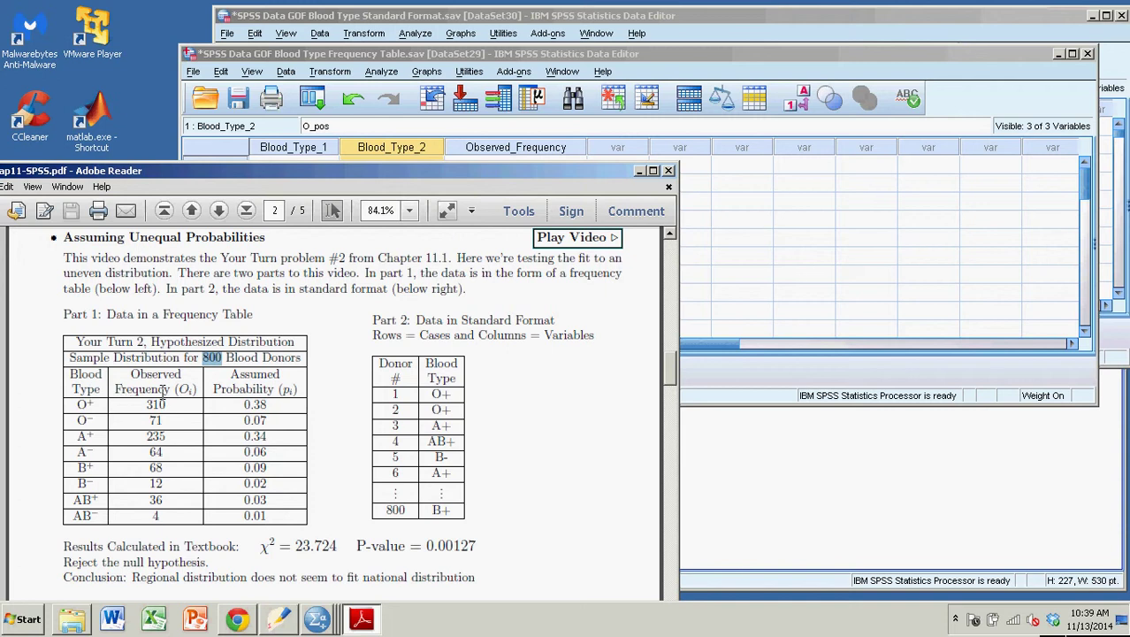
{"action": "left_click", "coordinate": [386, 53]}
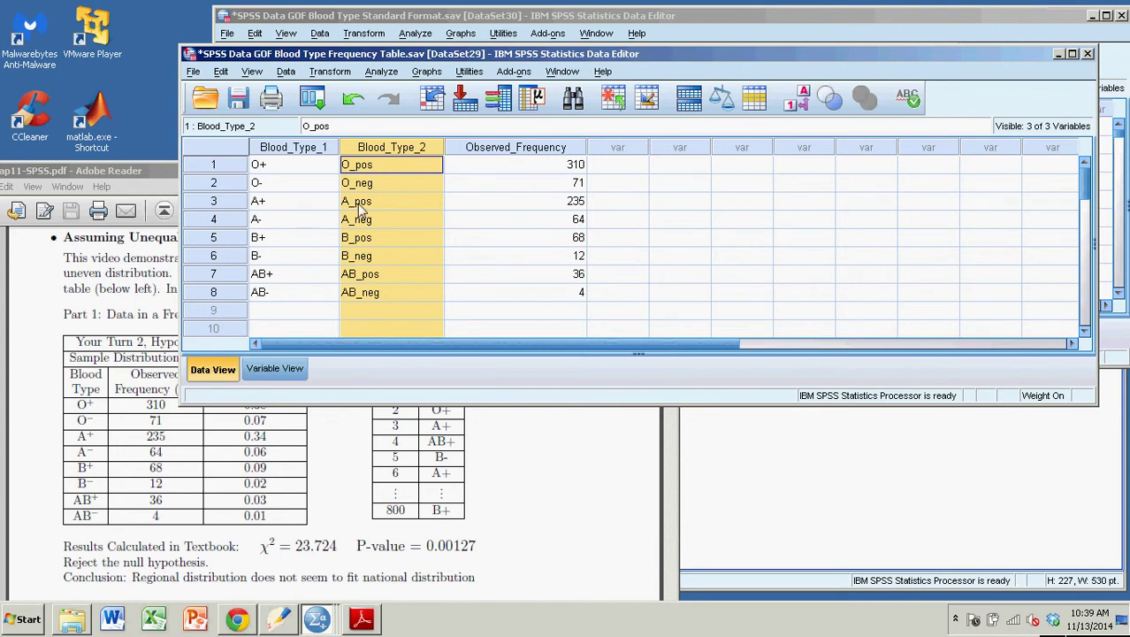
Weight cases by Observed_Frequency as the frequency variable in Weight Cases
{"action": "left_click", "coordinate": [285, 72]}
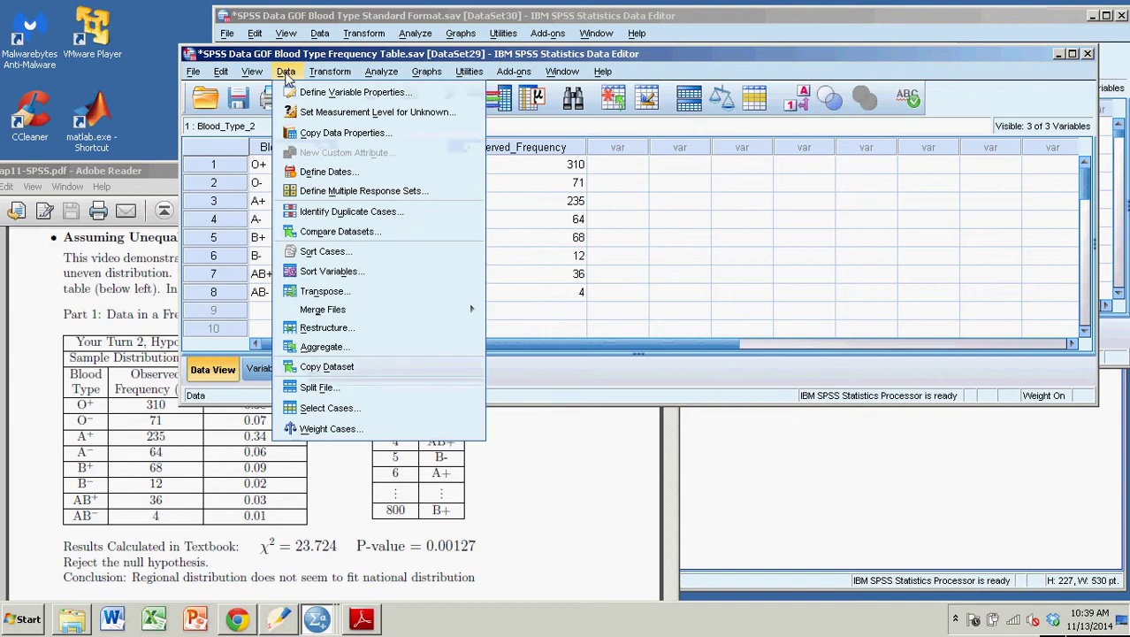
{"action": "left_click", "coordinate": [327, 430]}
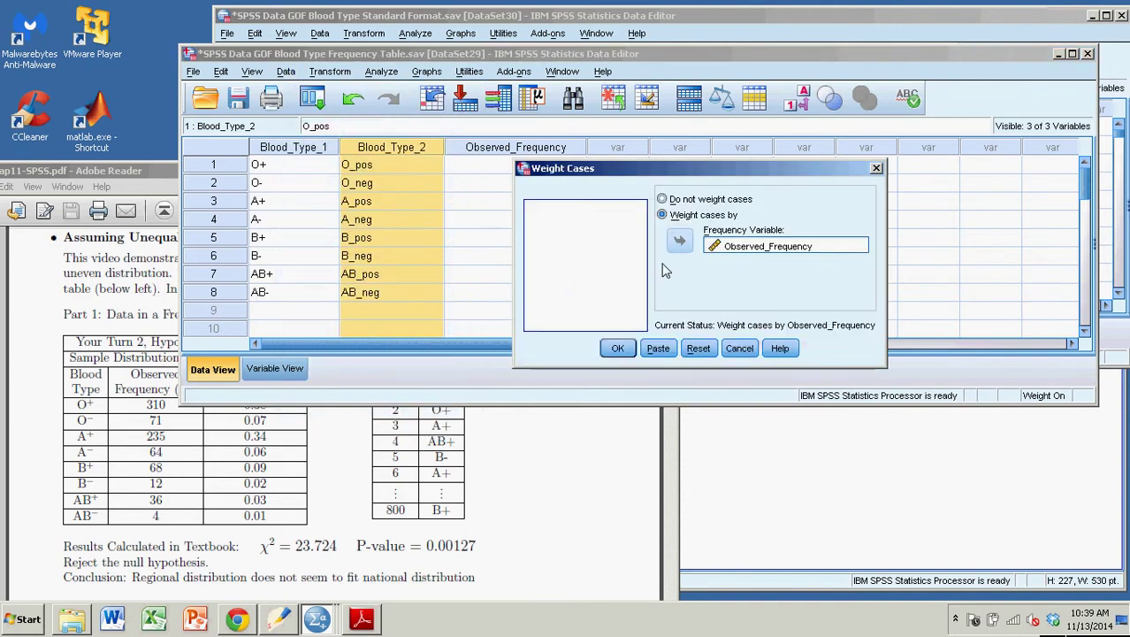
{"action": "left_click", "coordinate": [727, 246]}
{"action": "left_click", "coordinate": [680, 242]}
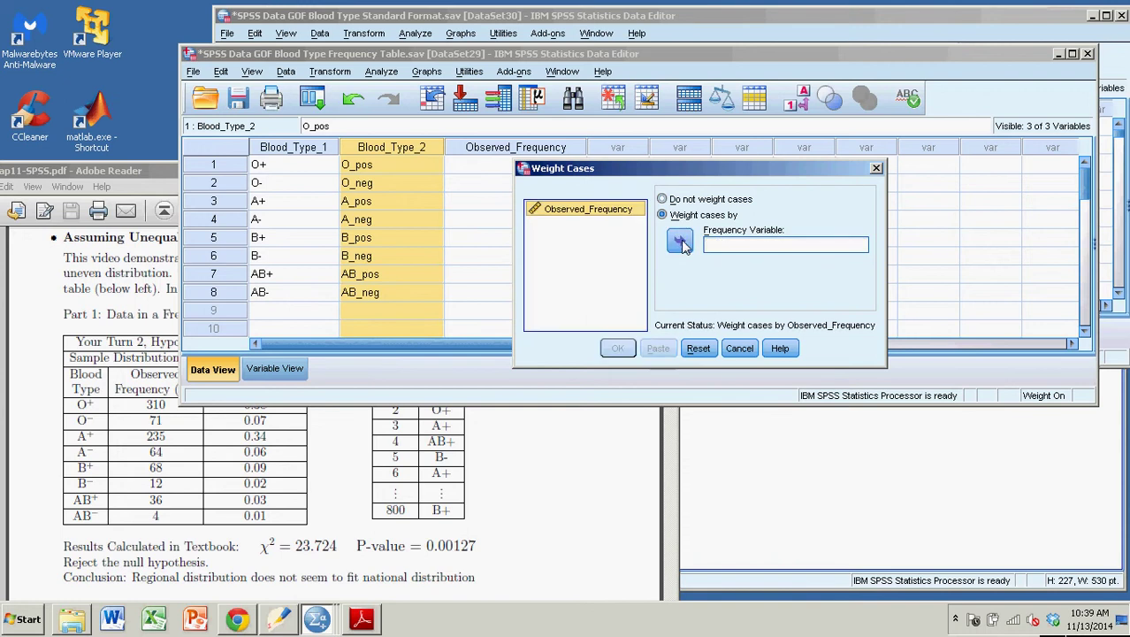
{"action": "left_click", "coordinate": [662, 200]}
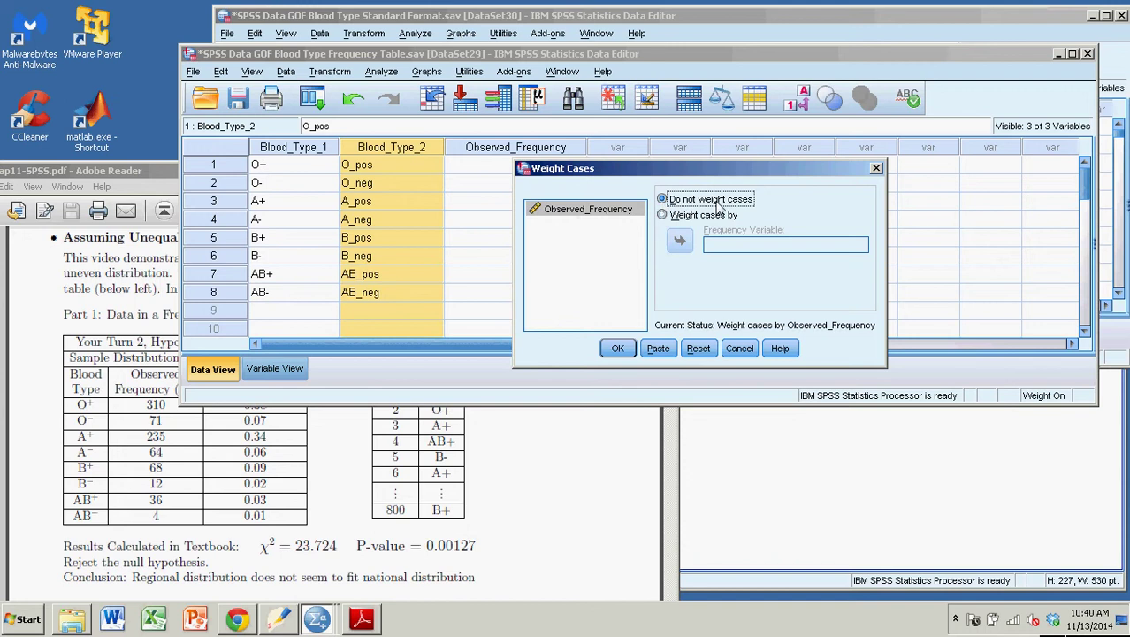
{"action": "left_click", "coordinate": [662, 215]}
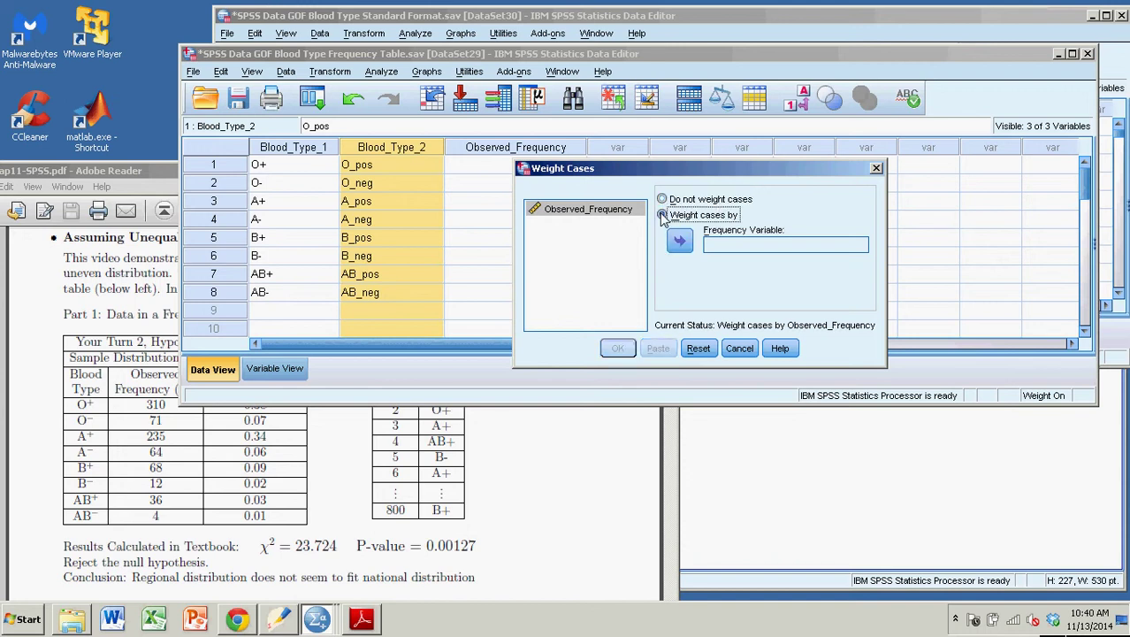
{"action": "left_click", "coordinate": [593, 211]}
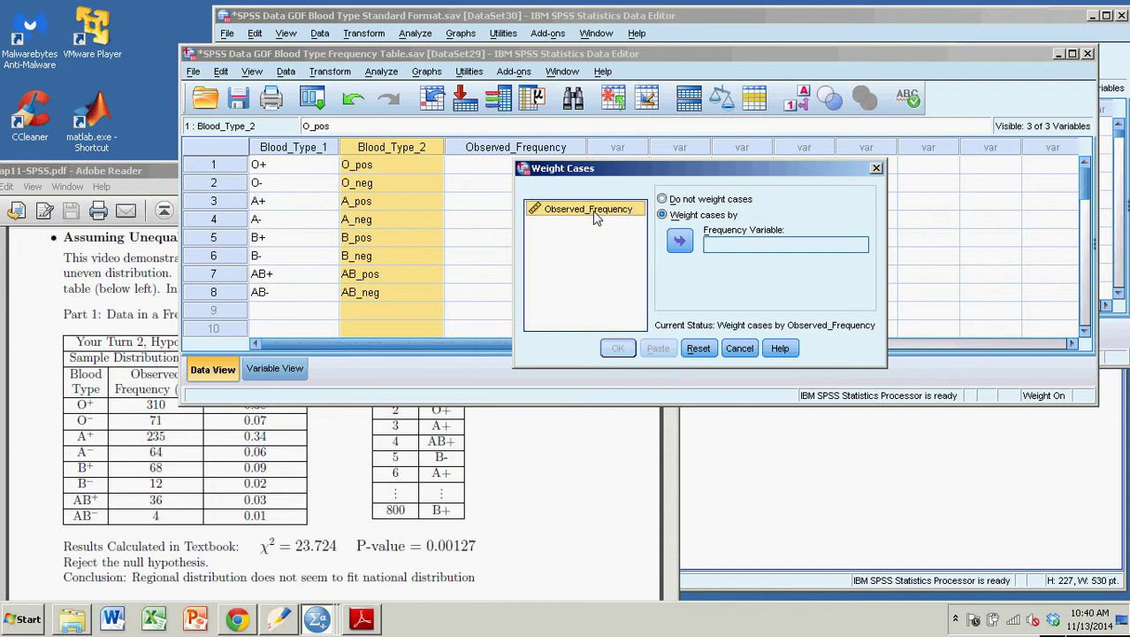
{"action": "left_click", "coordinate": [679, 241]}
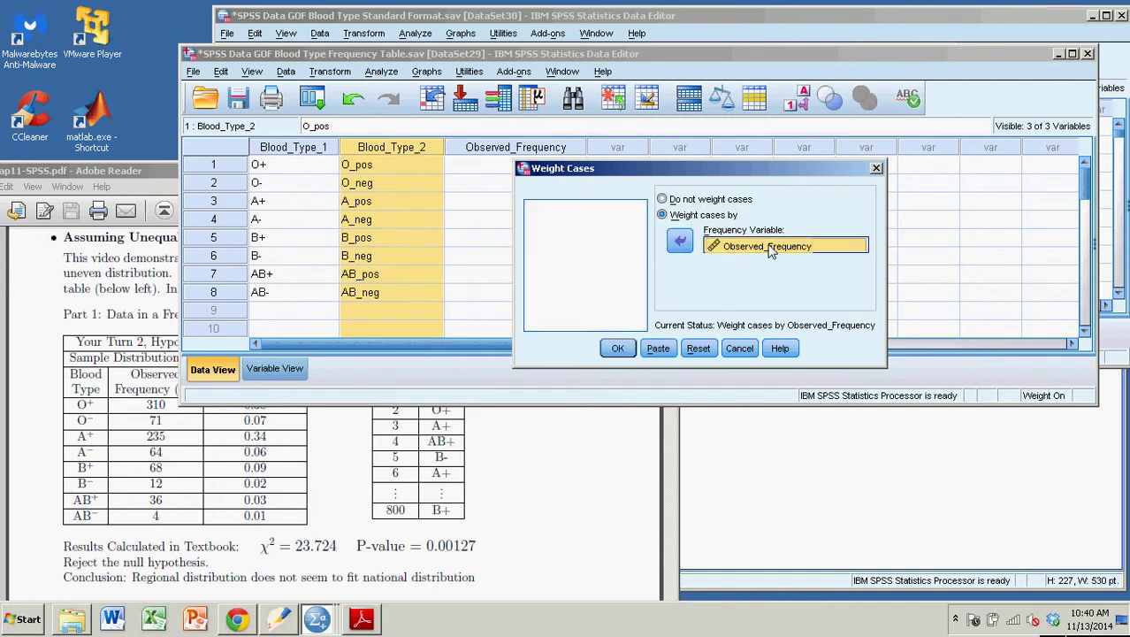
{"action": "left_click", "coordinate": [621, 349]}
{"action": "left_click", "coordinate": [489, 295]}
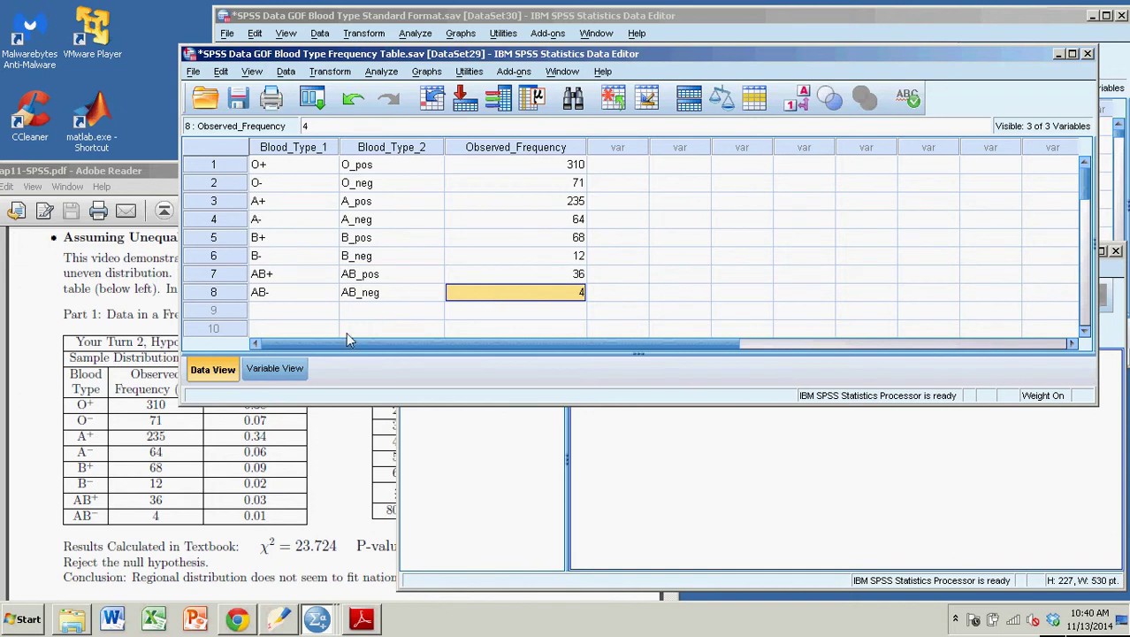
Confirm Observed_Frequency is Numeric at Scale level and blood type is Nominal, then return to Data View
{"action": "left_click", "coordinate": [276, 369]}
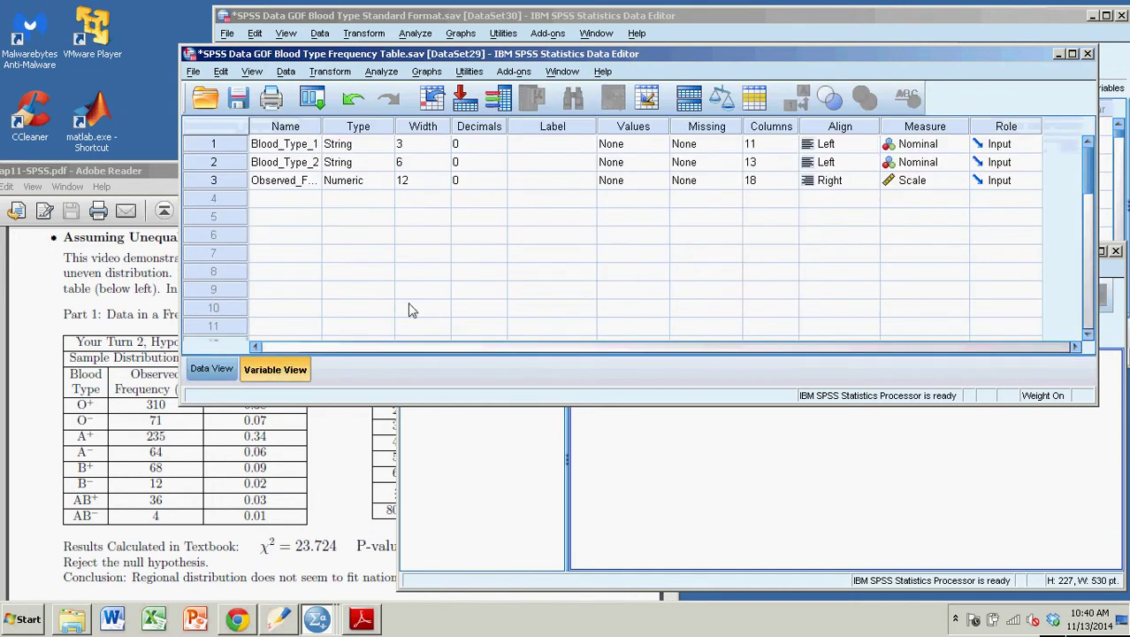
{"action": "left_click", "coordinate": [353, 185]}
{"action": "left_click", "coordinate": [383, 183]}
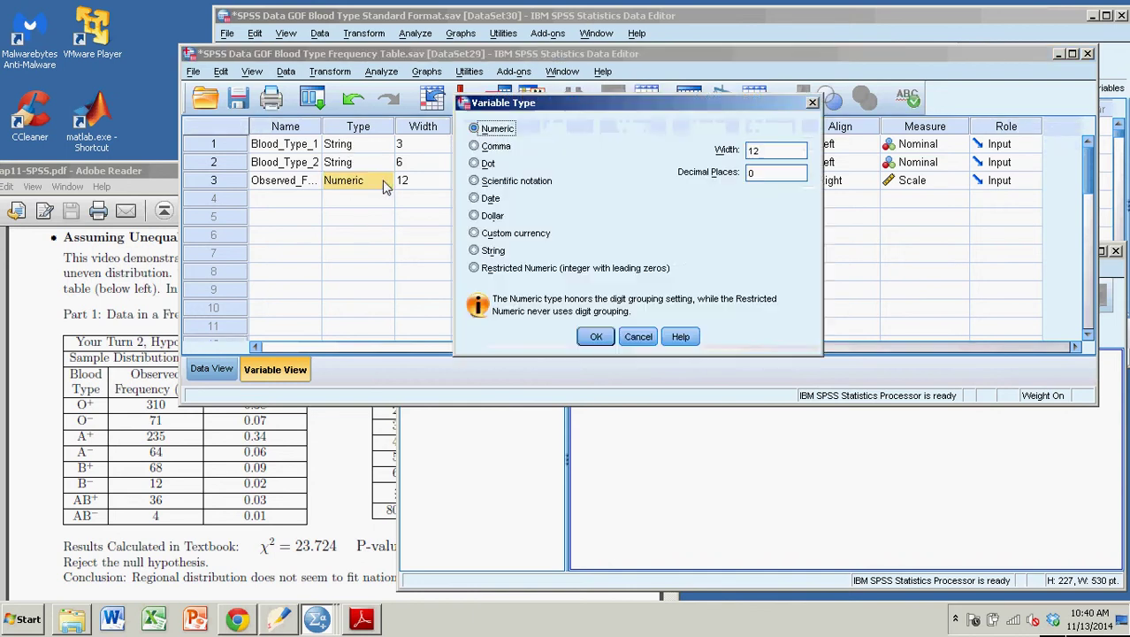
{"action": "left_click", "coordinate": [595, 336]}
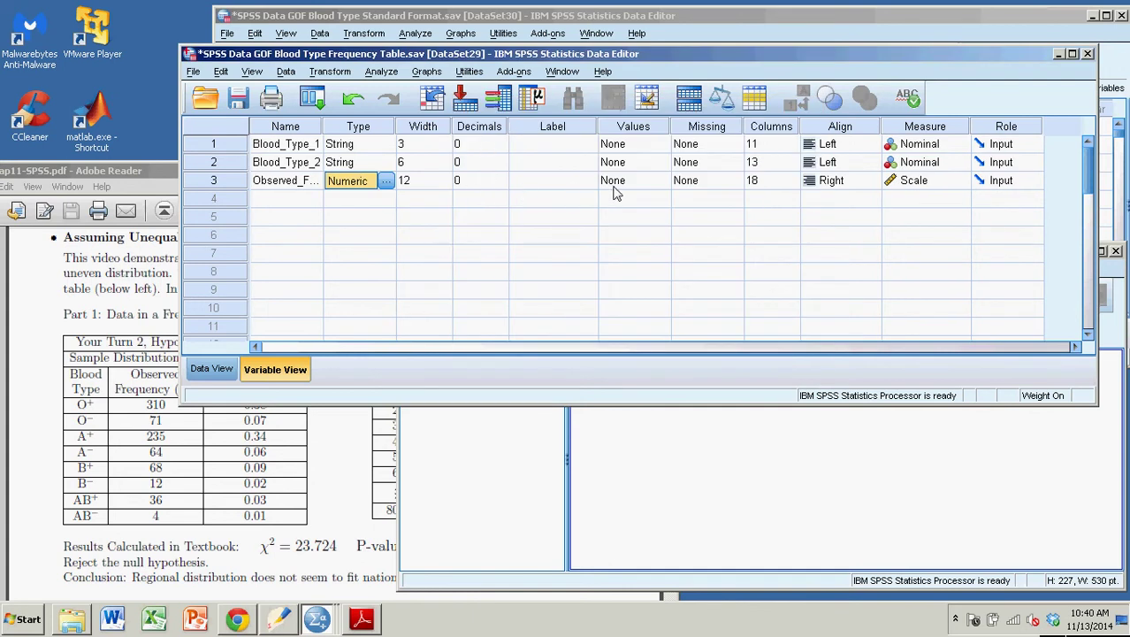
{"action": "left_click", "coordinate": [929, 186]}
{"action": "left_click", "coordinate": [920, 200]}
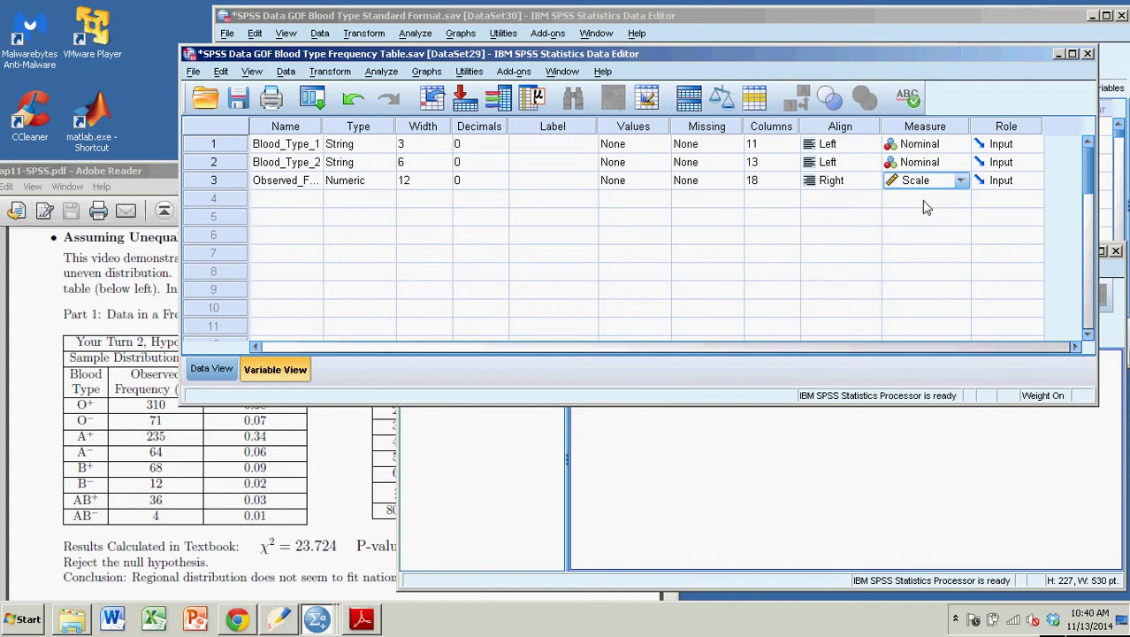
{"action": "left_click", "coordinate": [960, 161]}
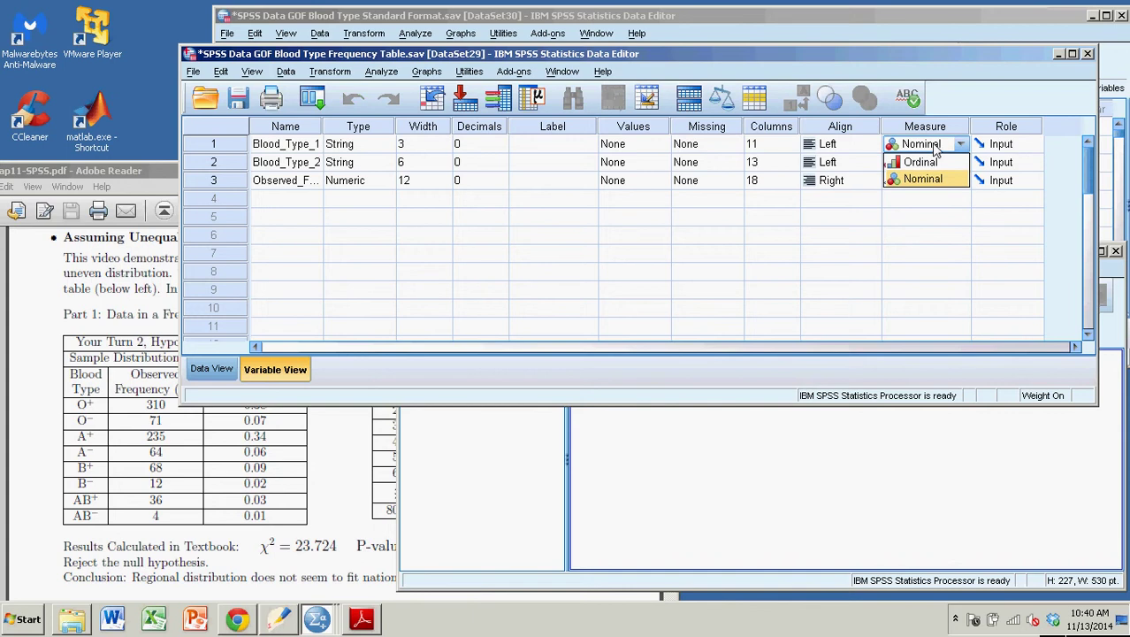
{"action": "left_click", "coordinate": [933, 253]}
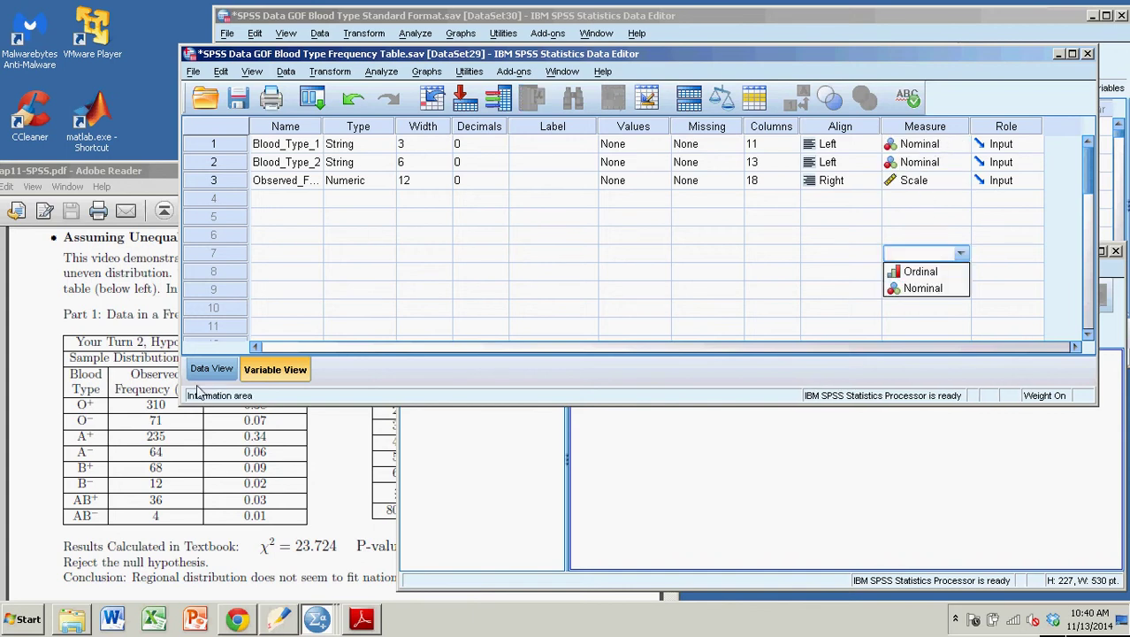
{"action": "left_click", "coordinate": [214, 369]}
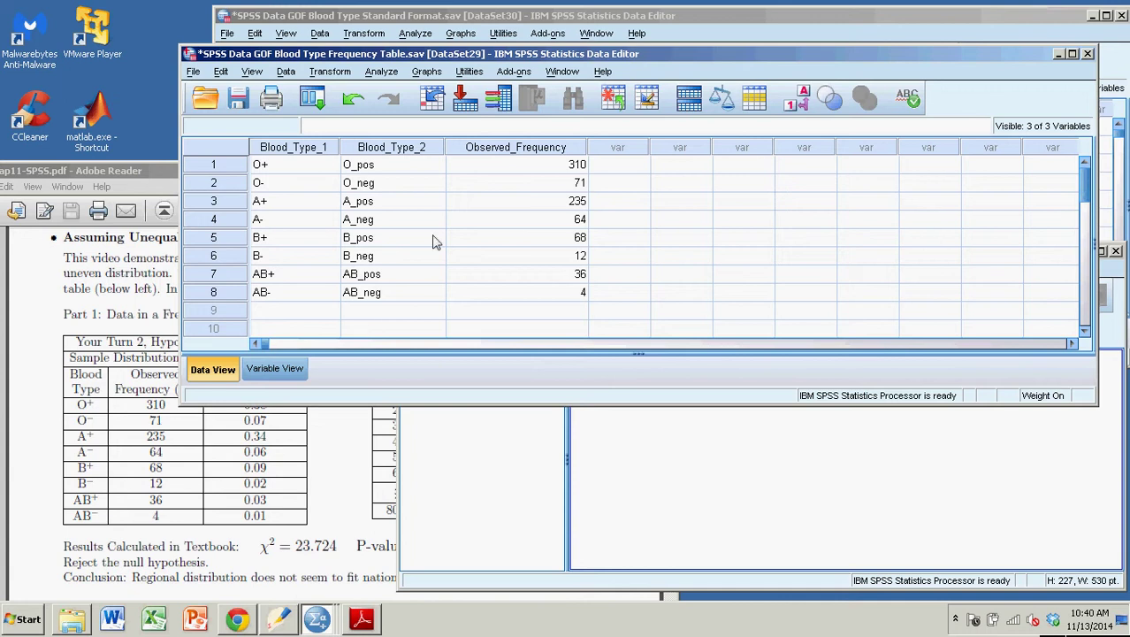
Show the Analyze > Nonparametric Tests submenu with its one-sample and legacy test options
{"action": "left_click", "coordinate": [381, 76]}
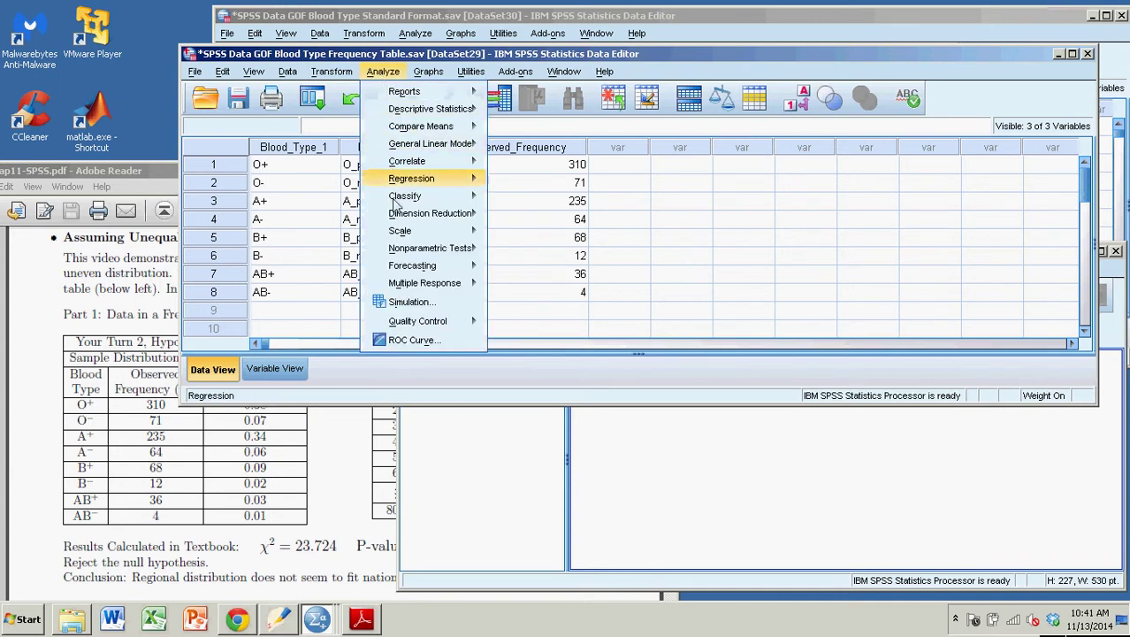
{"action": "mouse_move", "coordinate": [406, 251]}
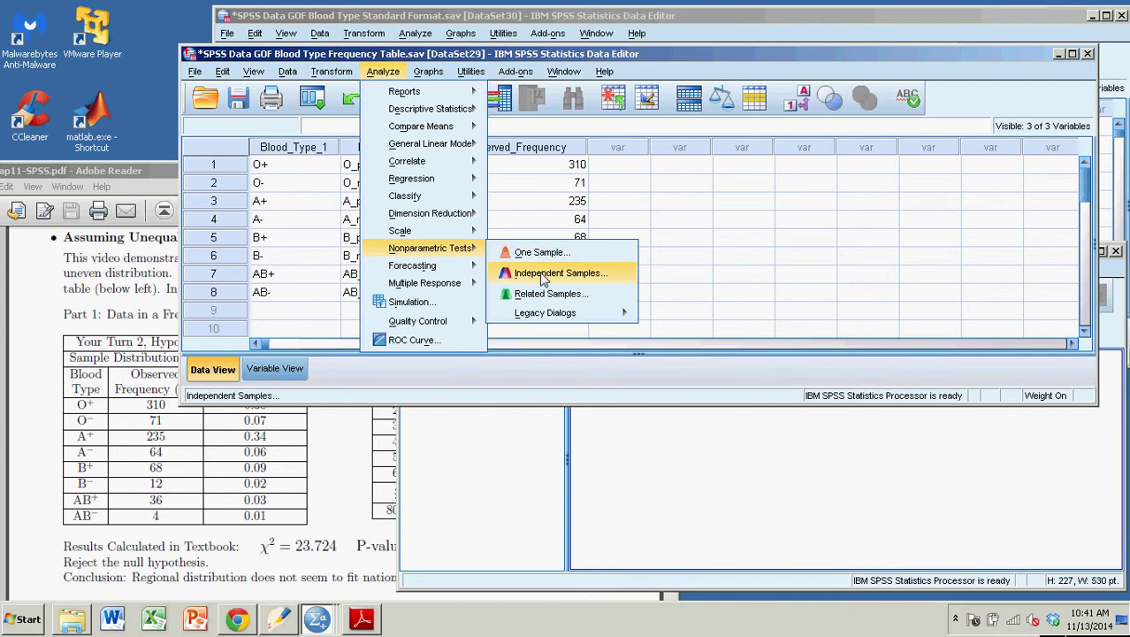
{"action": "mouse_move", "coordinate": [545, 321]}
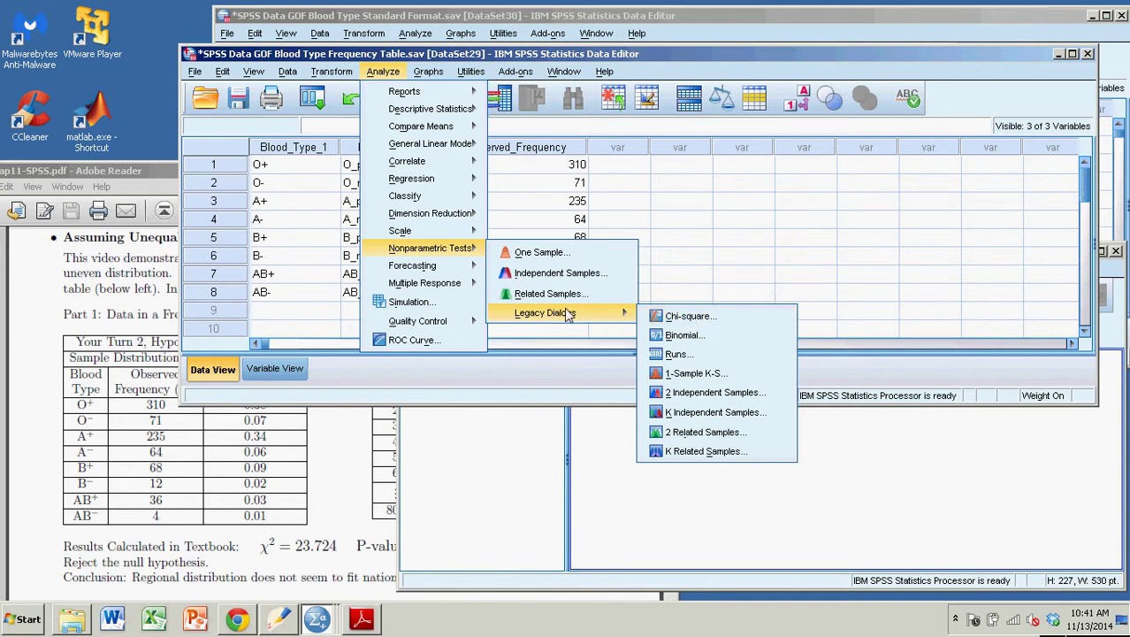
Start a One-Sample Nonparametric test and set its objective to Customize analysis
{"action": "left_click", "coordinate": [542, 255]}
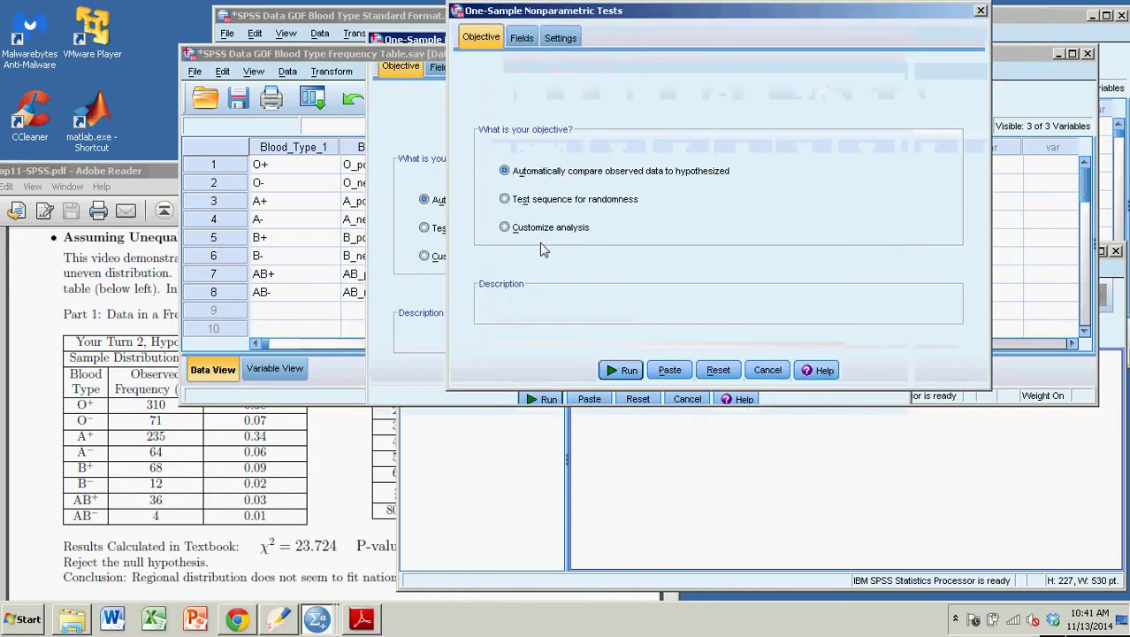
{"action": "left_click", "coordinate": [505, 229]}
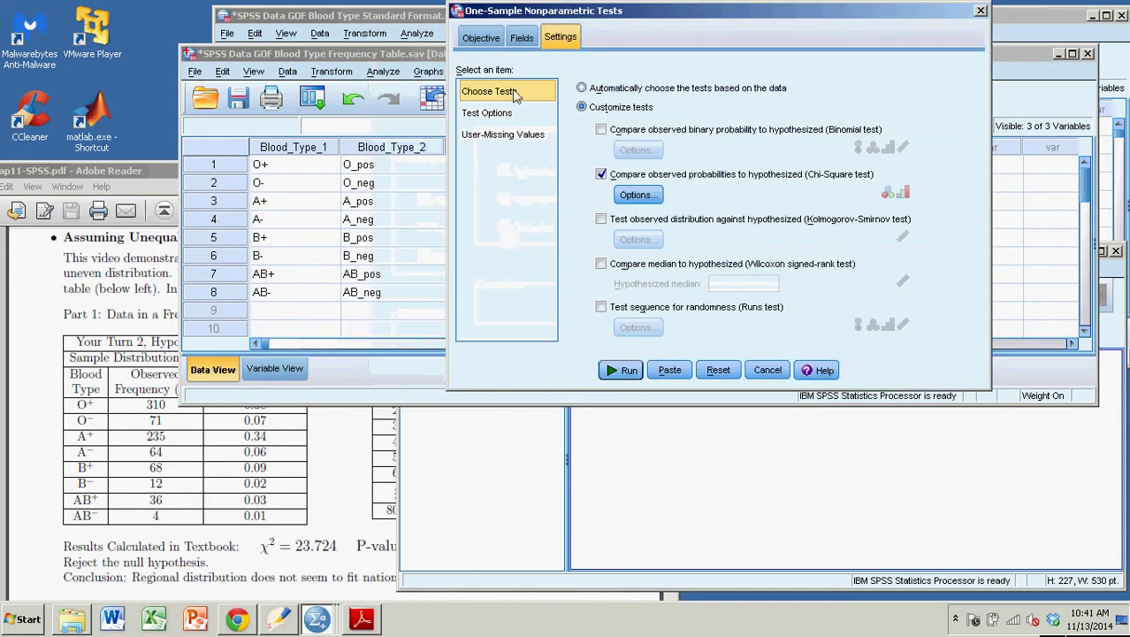
{"action": "left_click", "coordinate": [485, 39]}
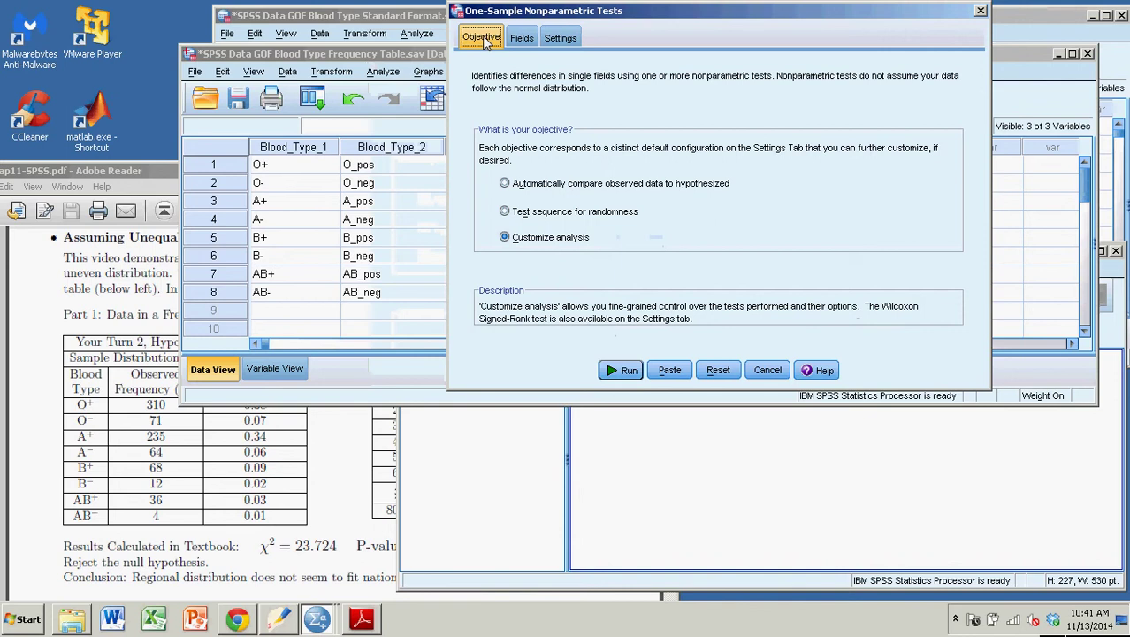
{"action": "left_click", "coordinate": [505, 184]}
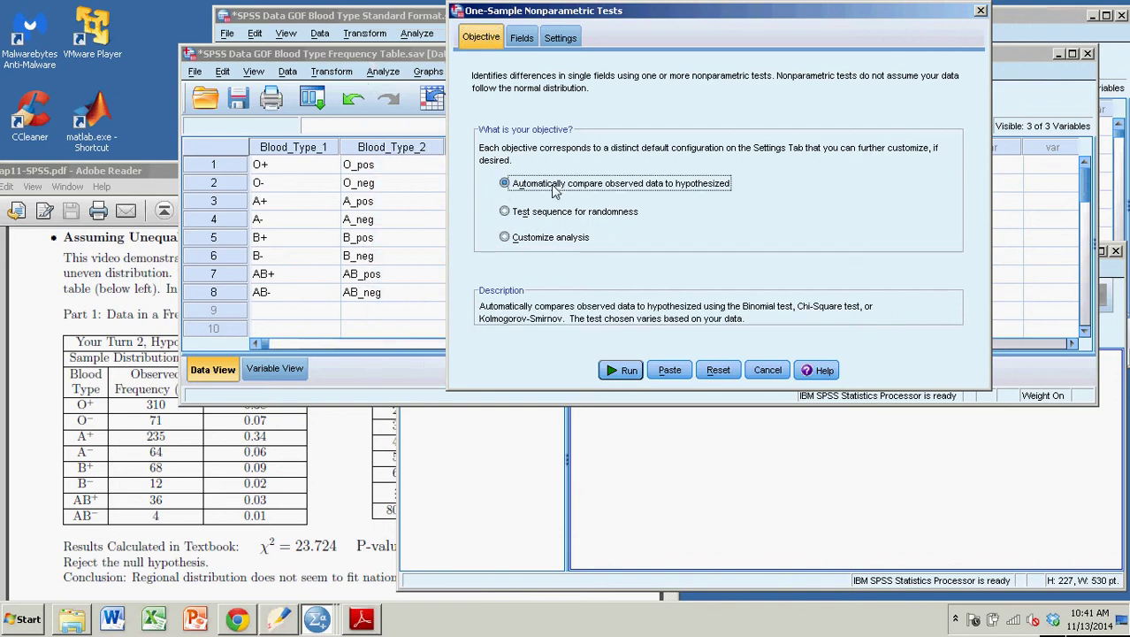
{"action": "left_click", "coordinate": [505, 239]}
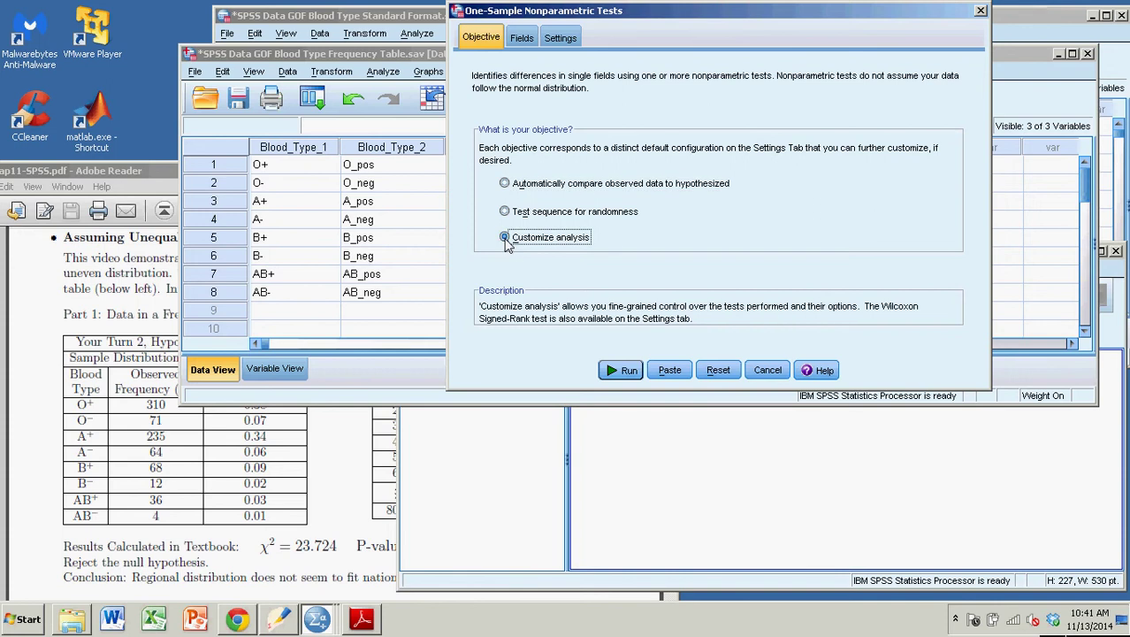
On the Fields tab, leave Blood_Type_2 as the only test field, removing Blood_Type_1
{"action": "left_click", "coordinate": [522, 39]}
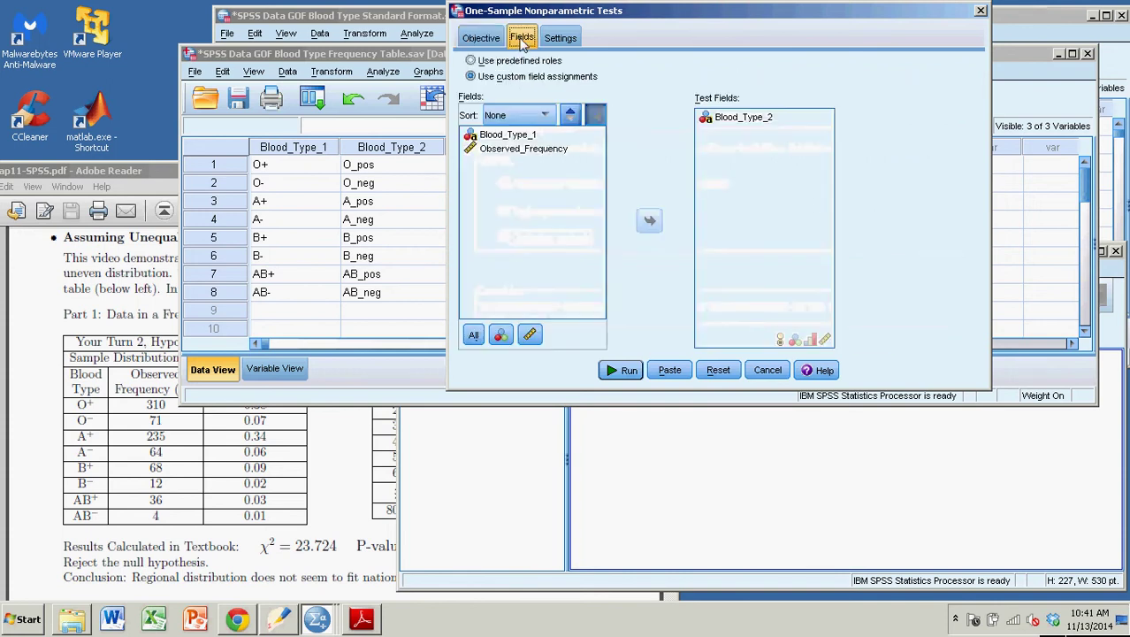
{"action": "left_click", "coordinate": [515, 140]}
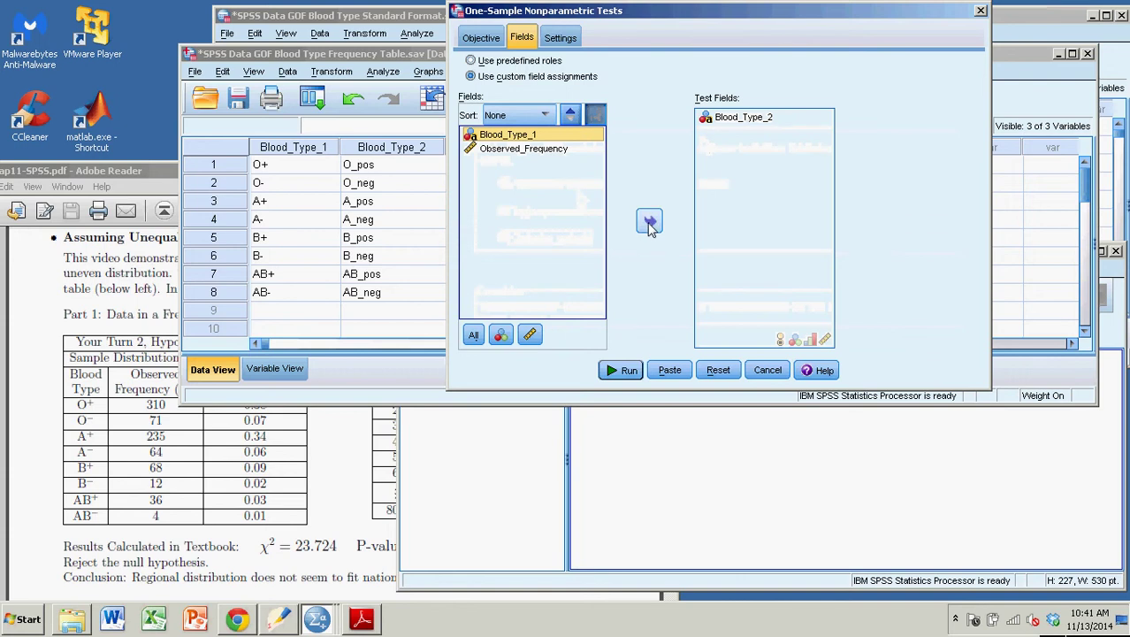
{"action": "left_click", "coordinate": [650, 221]}
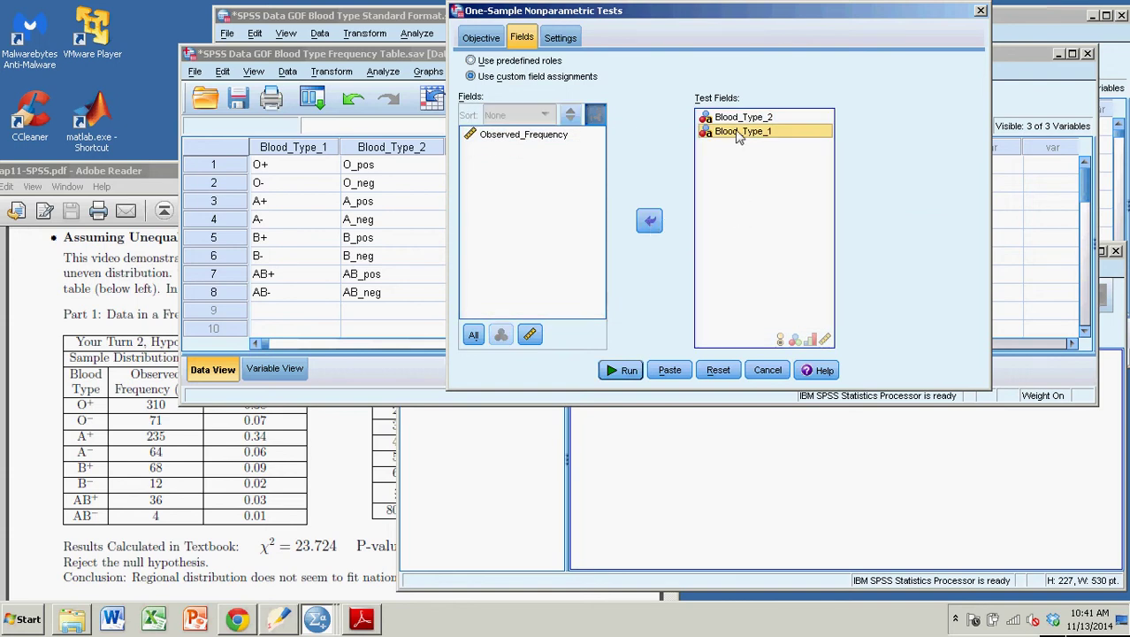
{"action": "left_click_drag", "start_coordinate": [726, 128], "coordinate": [736, 131]}
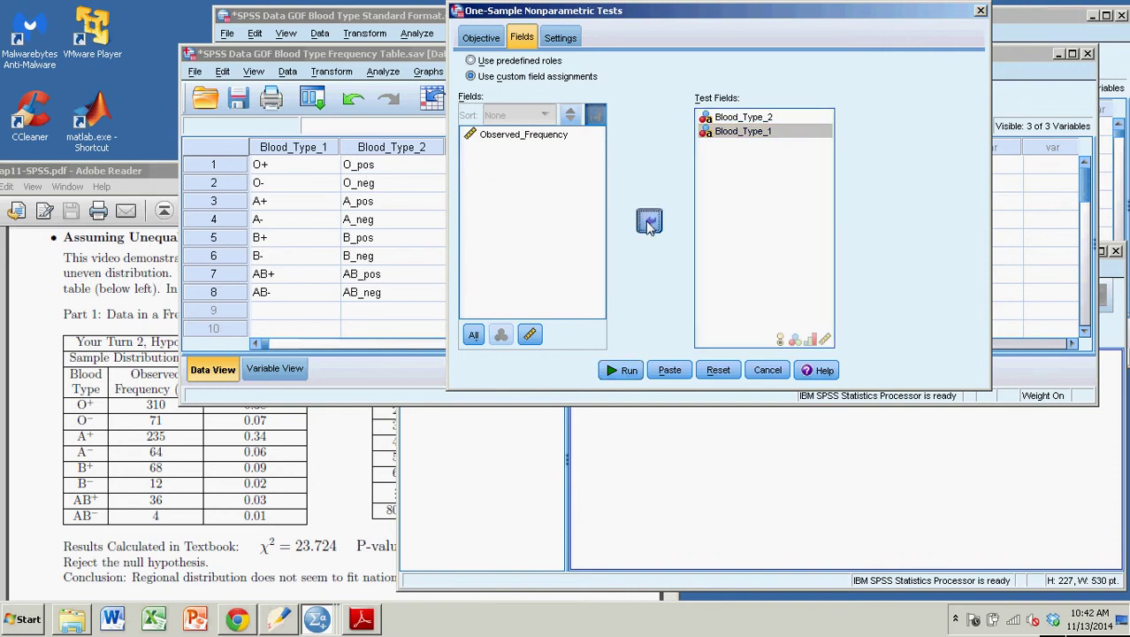
{"action": "left_click", "coordinate": [651, 220]}
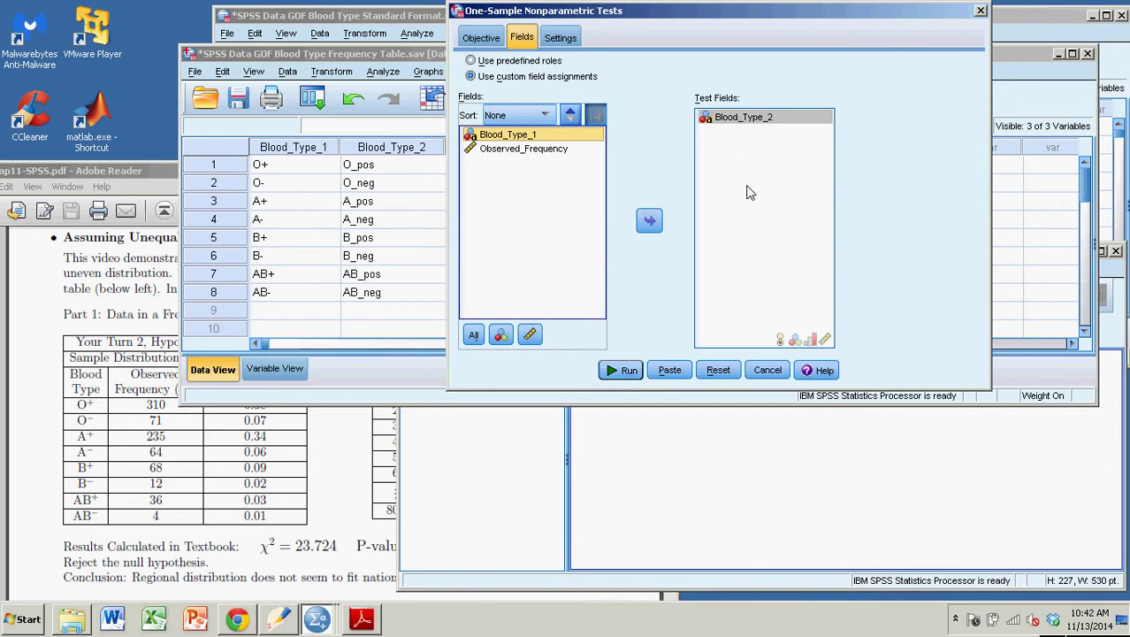
On the Settings tab, keep Customize tests with Chi-Square checked and bring up Chi-Square Options
{"action": "left_click", "coordinate": [560, 38]}
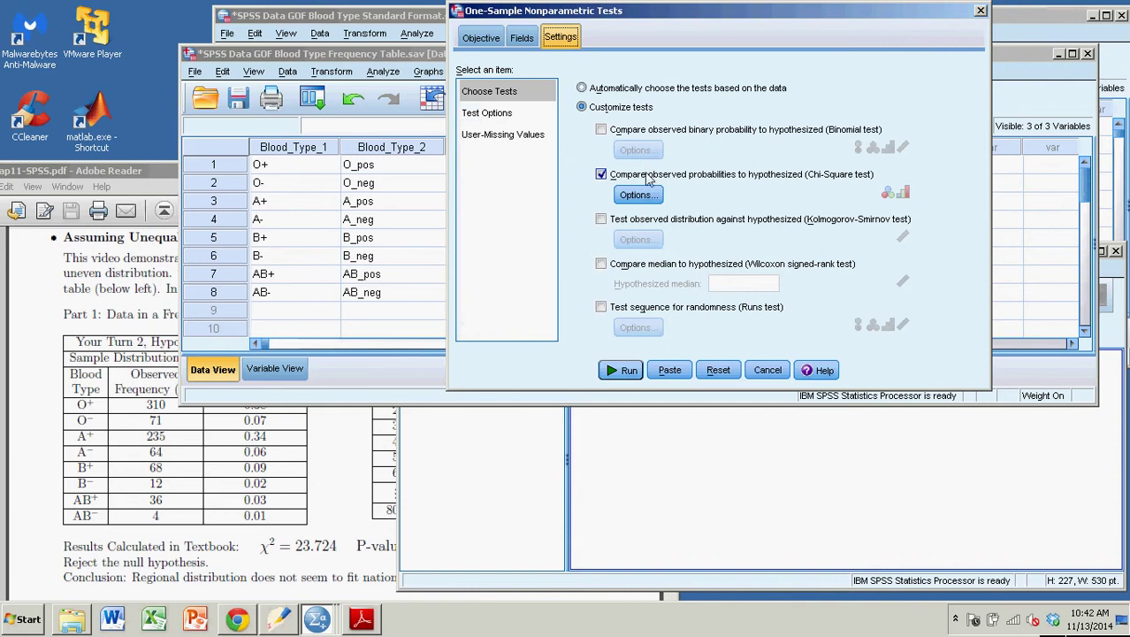
{"action": "left_click", "coordinate": [582, 88]}
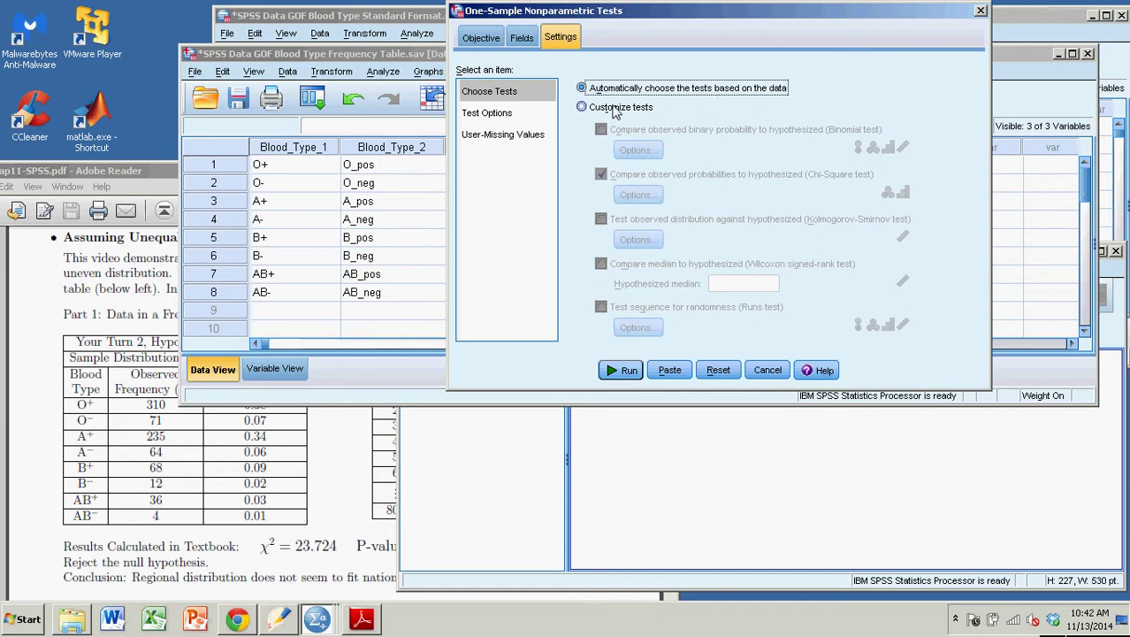
{"action": "left_click", "coordinate": [583, 107]}
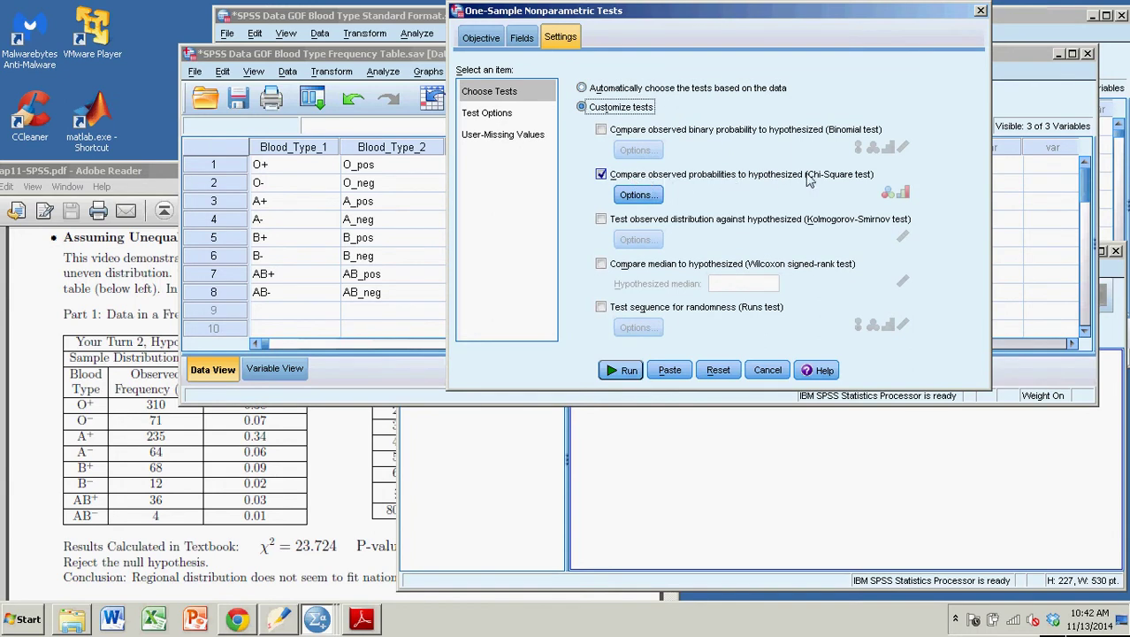
{"action": "left_click", "coordinate": [639, 196]}
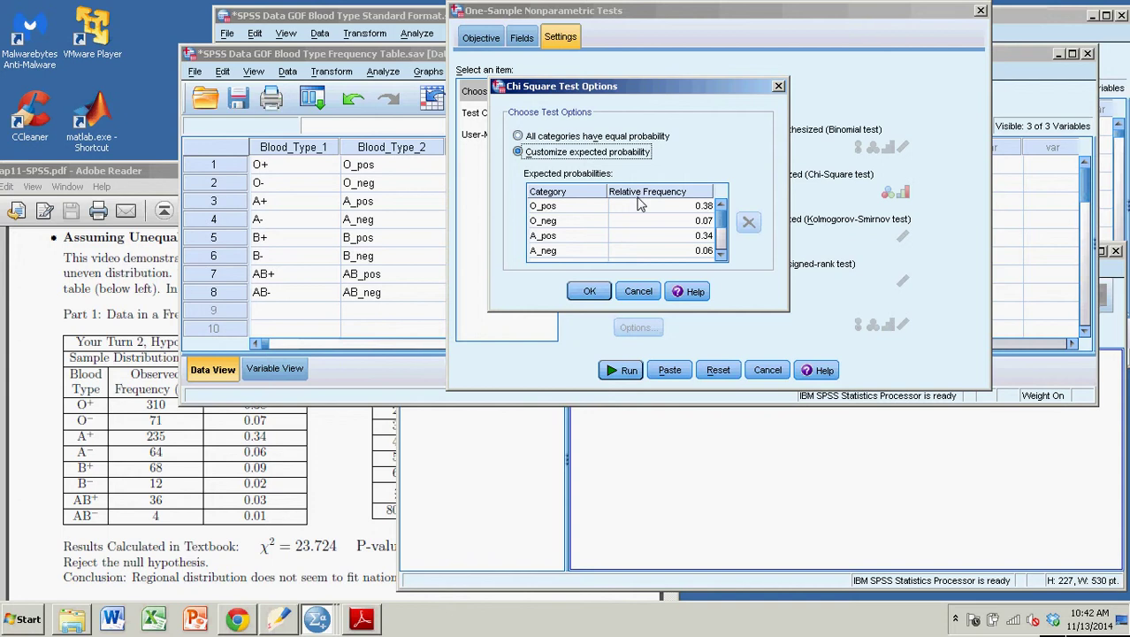
Keep Customize expected probability and compare it with the textbook's frequency and probability values
{"action": "left_click", "coordinate": [519, 136]}
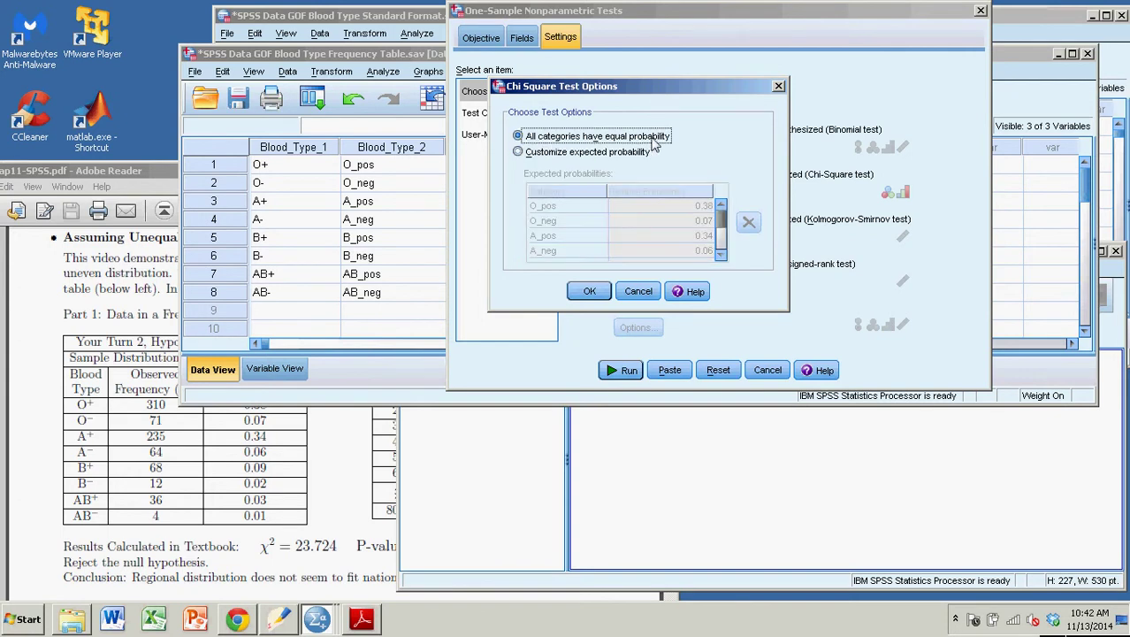
{"action": "left_click", "coordinate": [518, 152]}
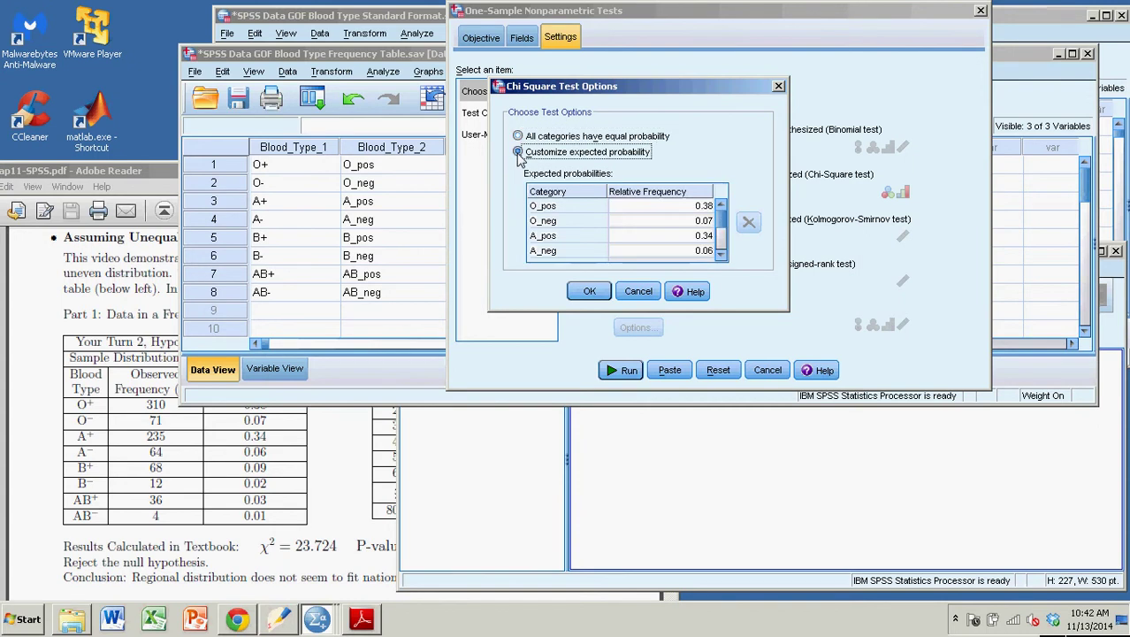
{"action": "left_click", "coordinate": [159, 171]}
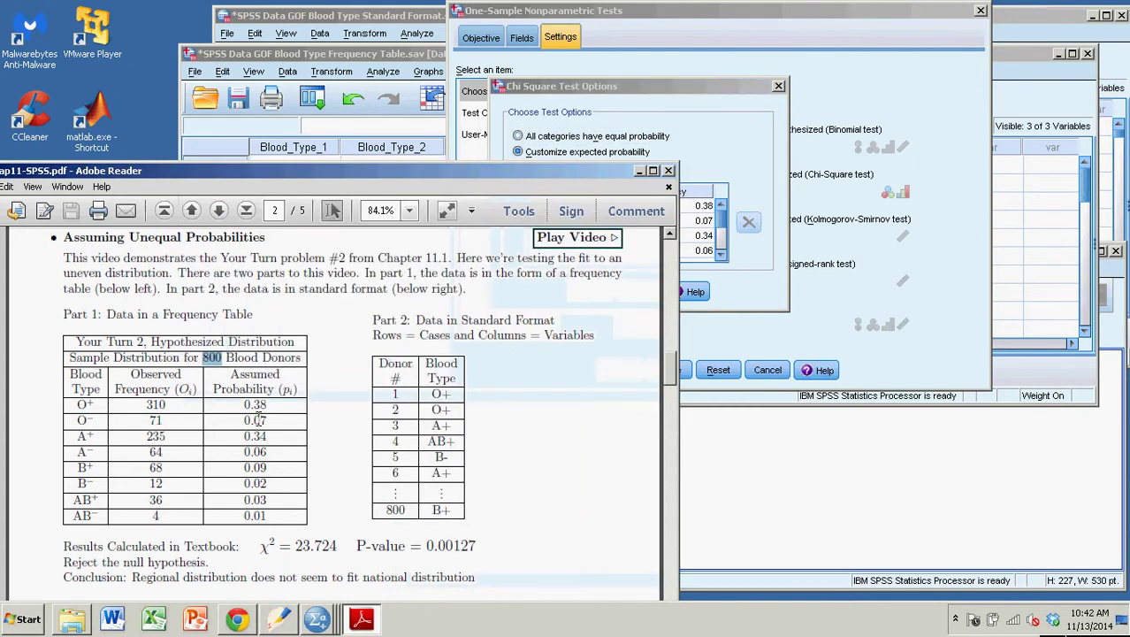
{"action": "left_click_drag", "start_coordinate": [249, 404], "coordinate": [267, 506]}
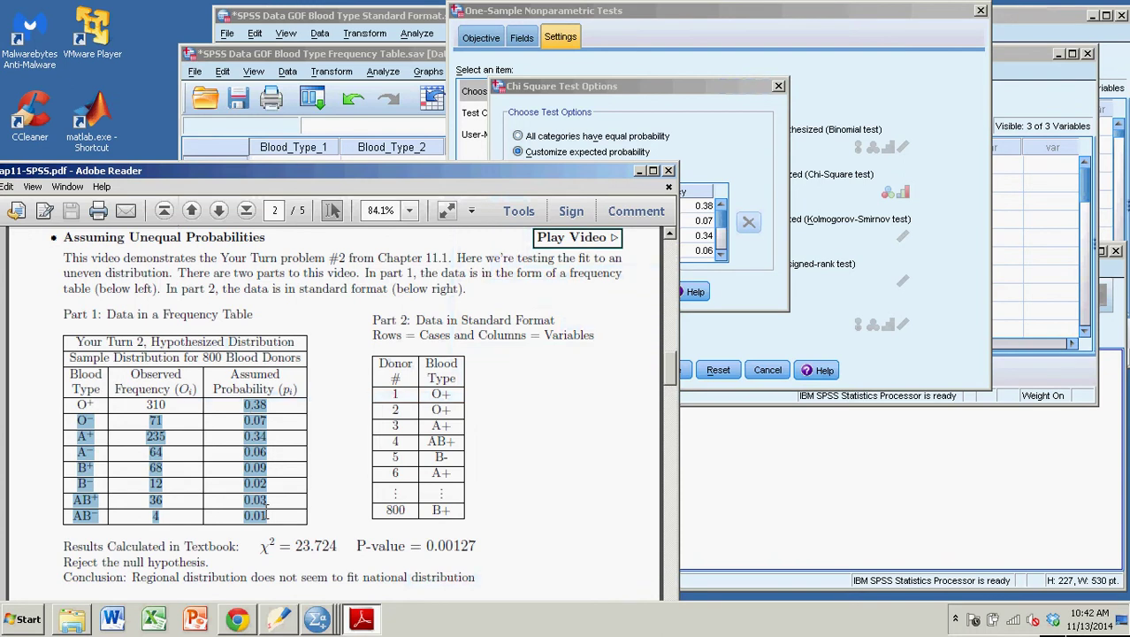
{"action": "left_click", "coordinate": [573, 92]}
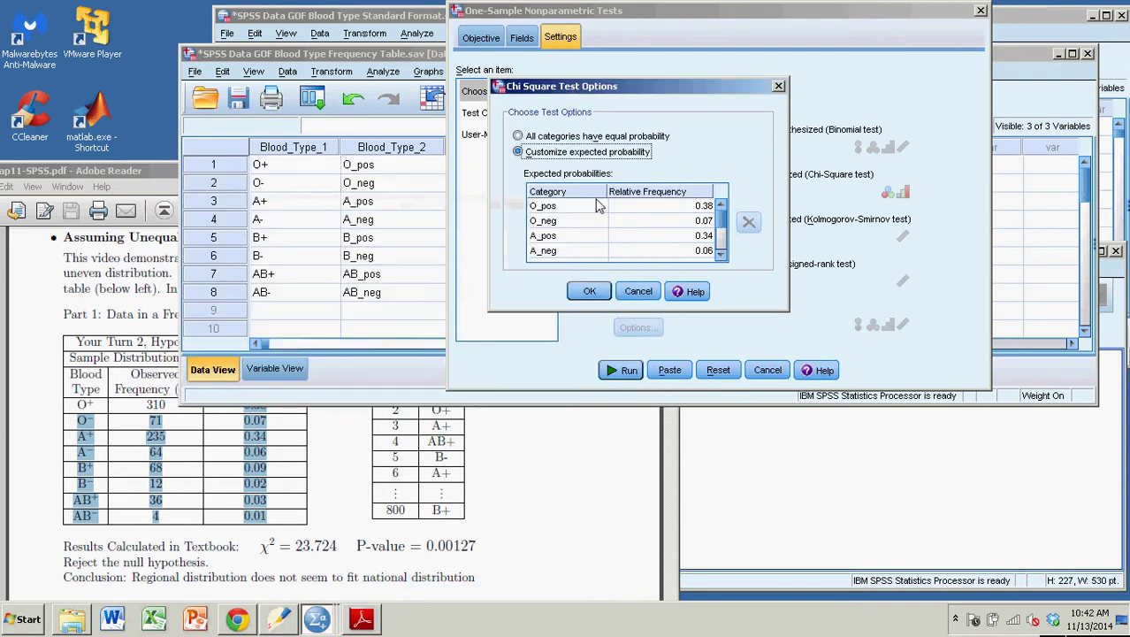
Correct the first expected-probability category name to O_pos
{"action": "left_click", "coordinate": [591, 207]}
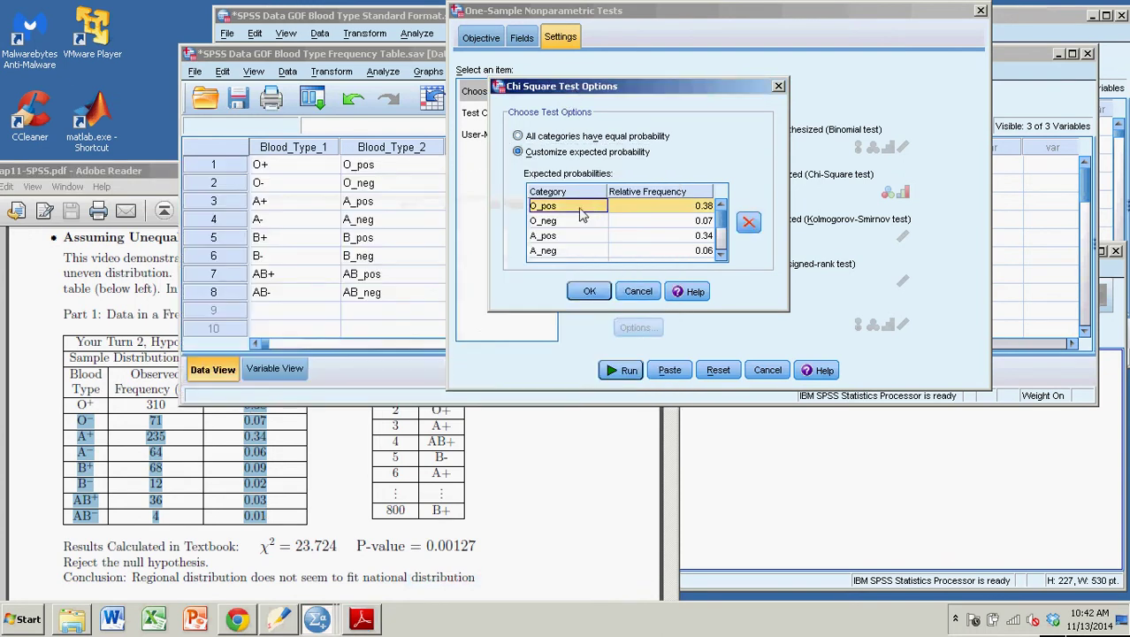
{"action": "left_click", "coordinate": [579, 222]}
{"action": "left_click", "coordinate": [580, 237]}
{"action": "left_click", "coordinate": [577, 207]}
{"action": "double_click", "coordinate": [575, 210]}
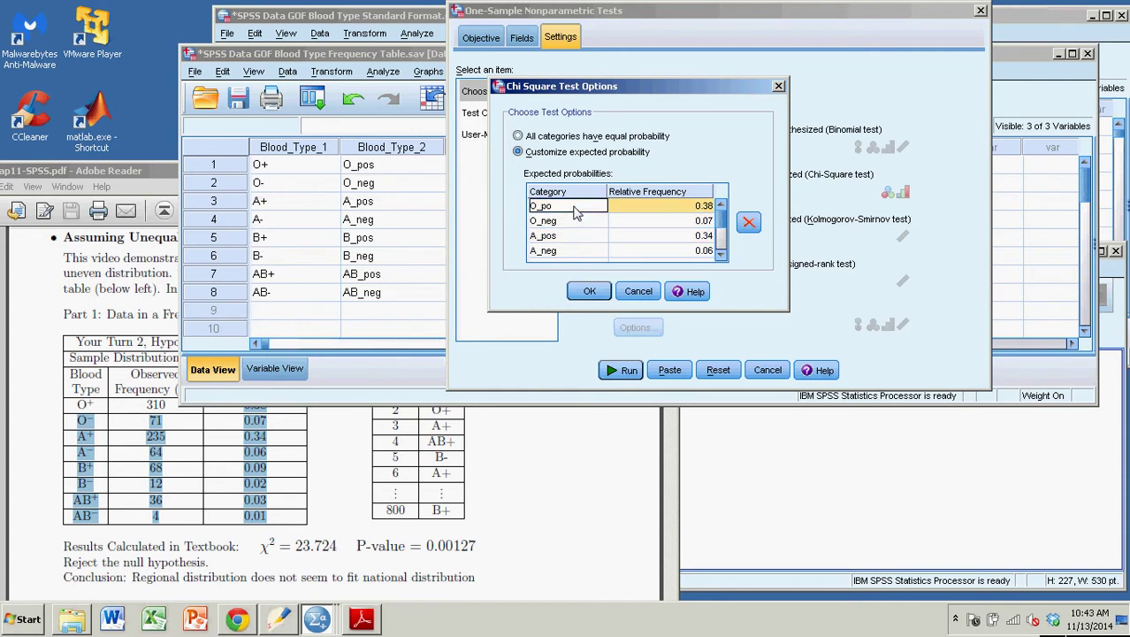
{"action": "key", "text": "BackSpace"}
{"action": "key", "text": "BackSpace"}
{"action": "key", "text": "BackSpace"}
{"action": "key", "text": "BackSpace"}
{"action": "type", "text": "_po"}
{"action": "key", "text": "Return"}
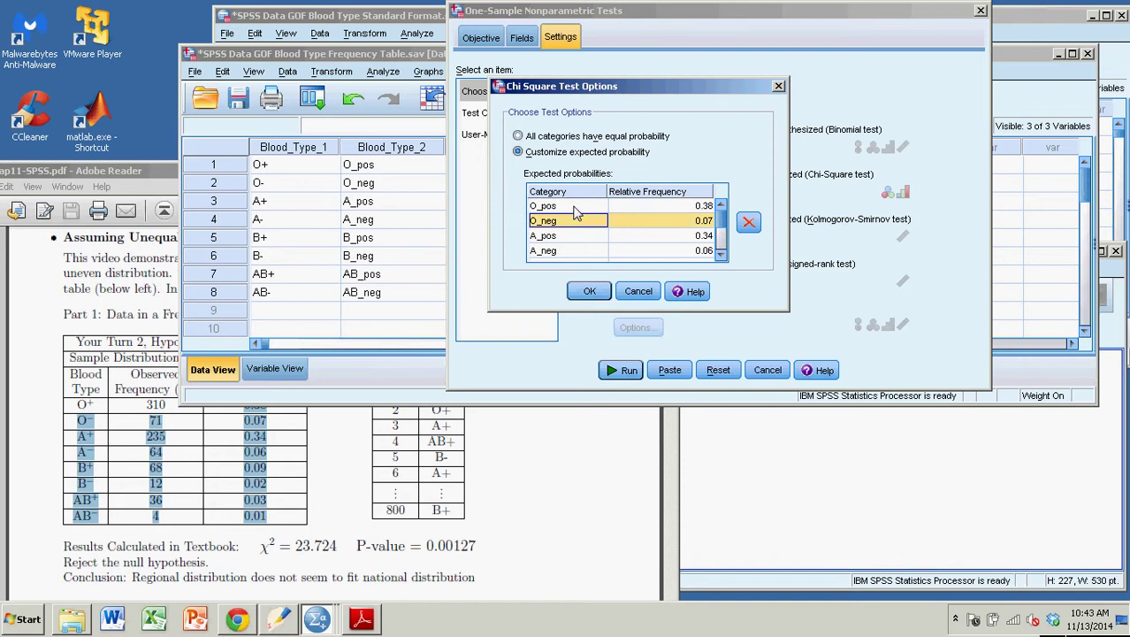
Set O_pos's relative frequency to 0.38 and verify it against the handout
{"action": "left_click", "coordinate": [641, 206]}
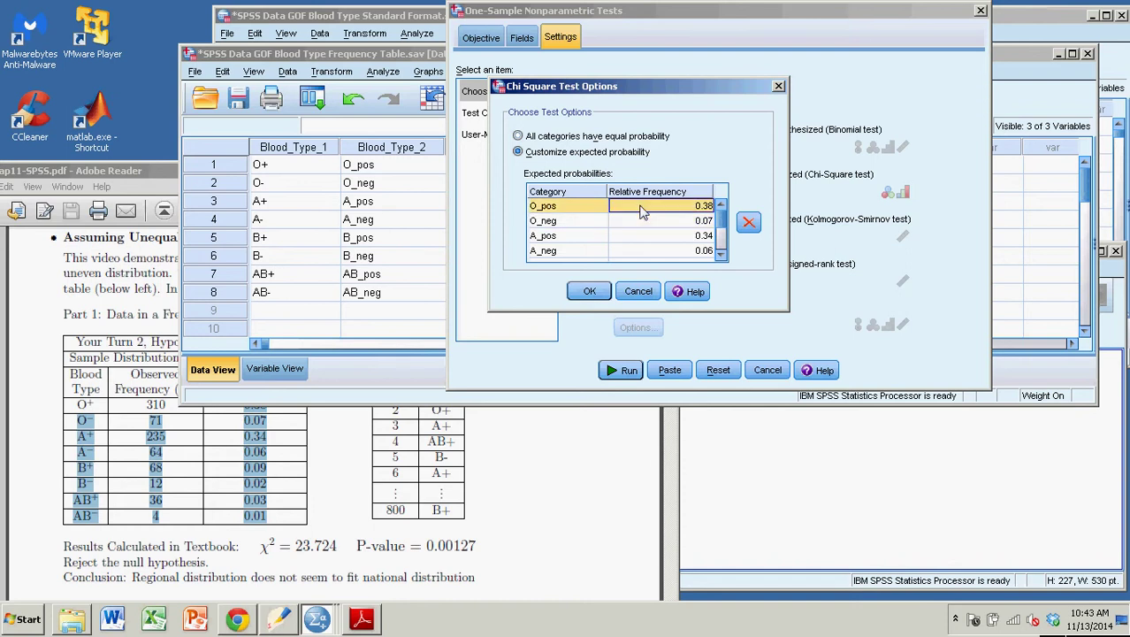
{"action": "left_click", "coordinate": [641, 206]}
{"action": "type", "text": "0.38"}
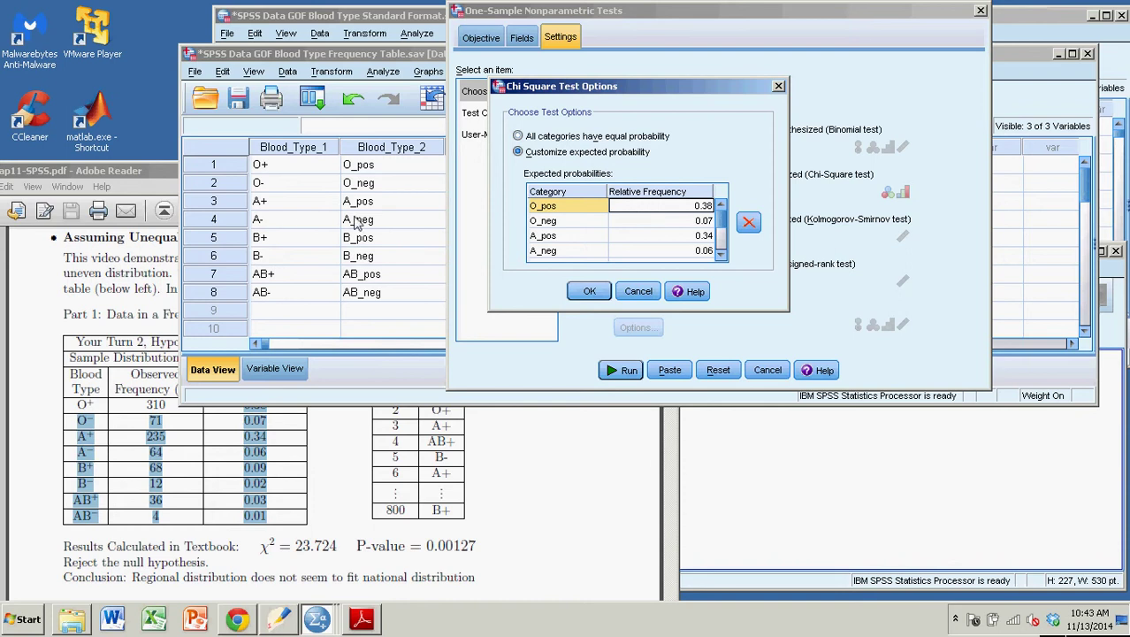
{"action": "left_click", "coordinate": [147, 168]}
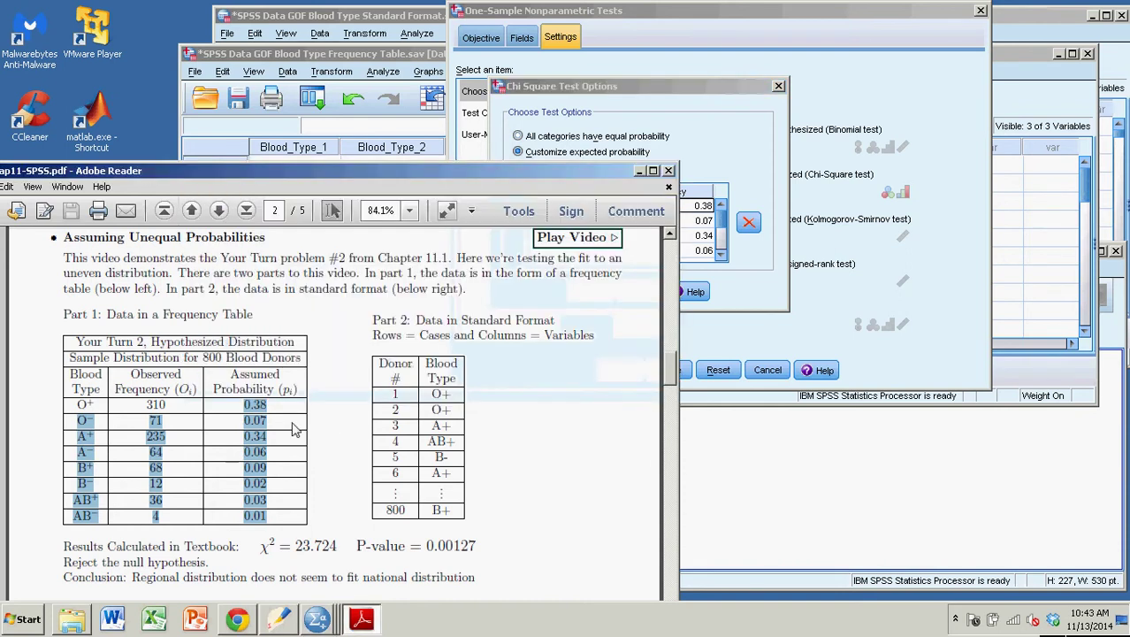
{"action": "left_click", "coordinate": [578, 86]}
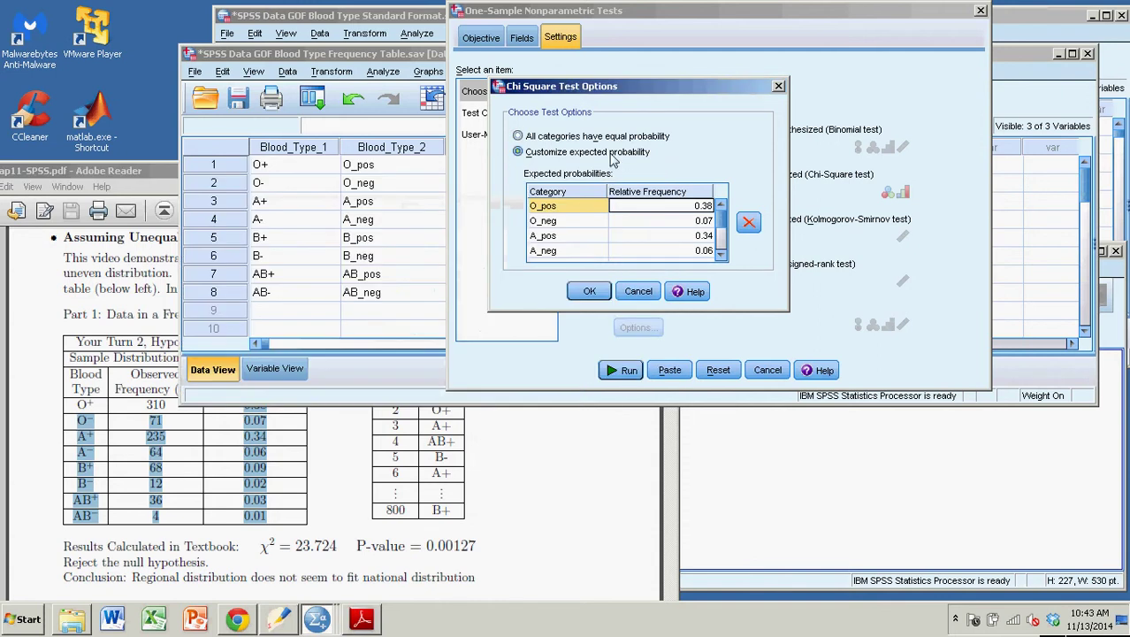
Run the one-sample chi-square test and compare it with the handout's assumed probabilities 0.38 to 0.01
{"action": "left_click", "coordinate": [590, 291]}
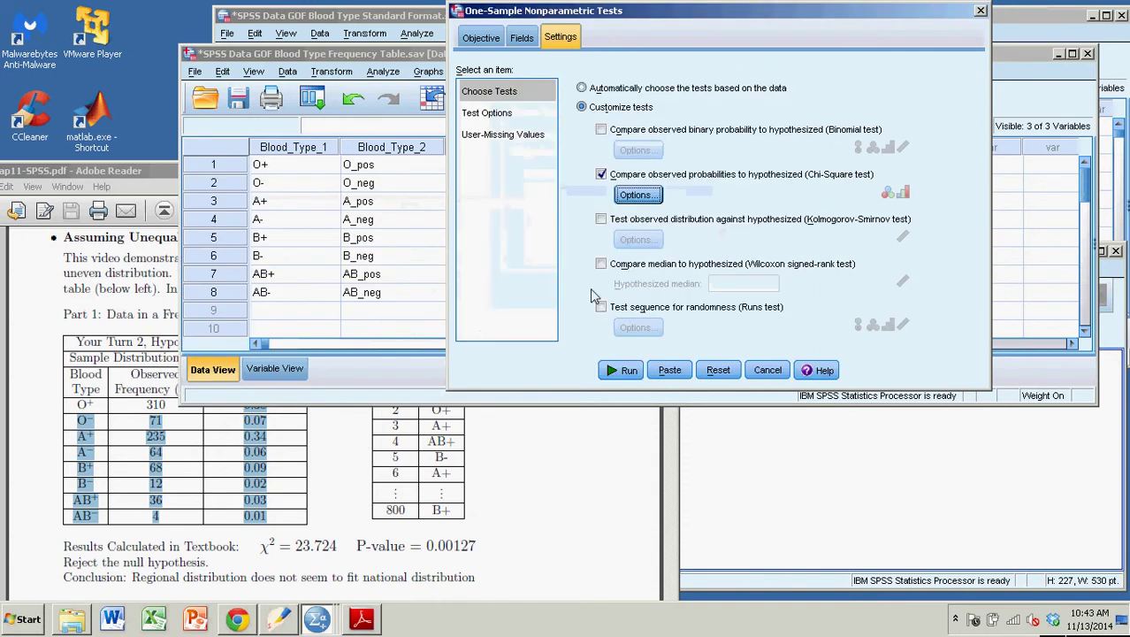
{"action": "left_click", "coordinate": [622, 371]}
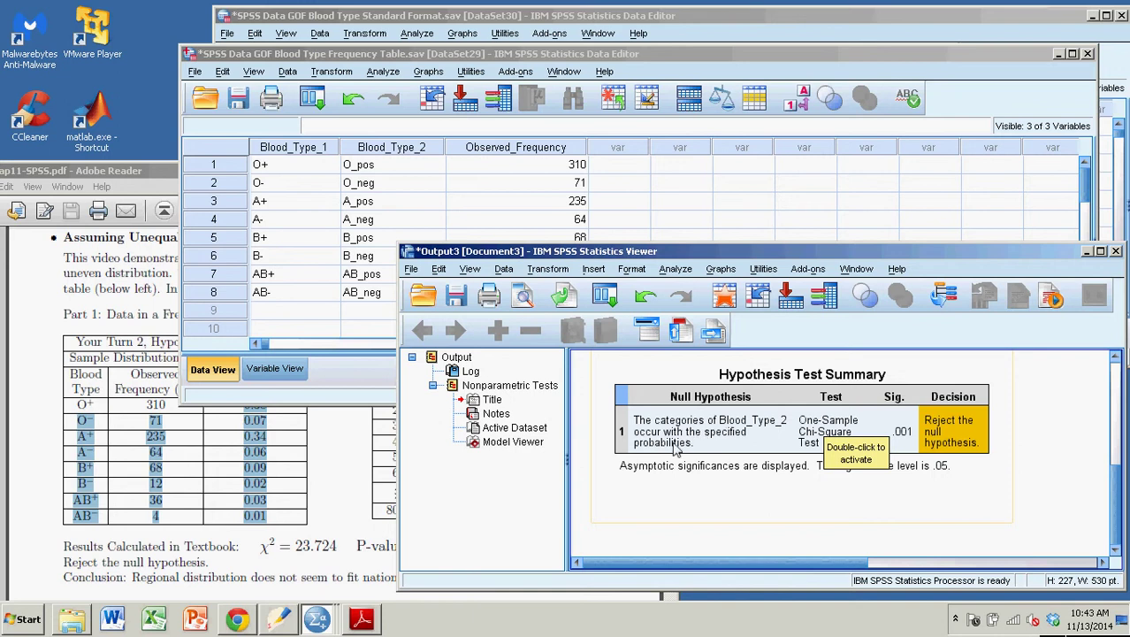
{"action": "left_click", "coordinate": [256, 408]}
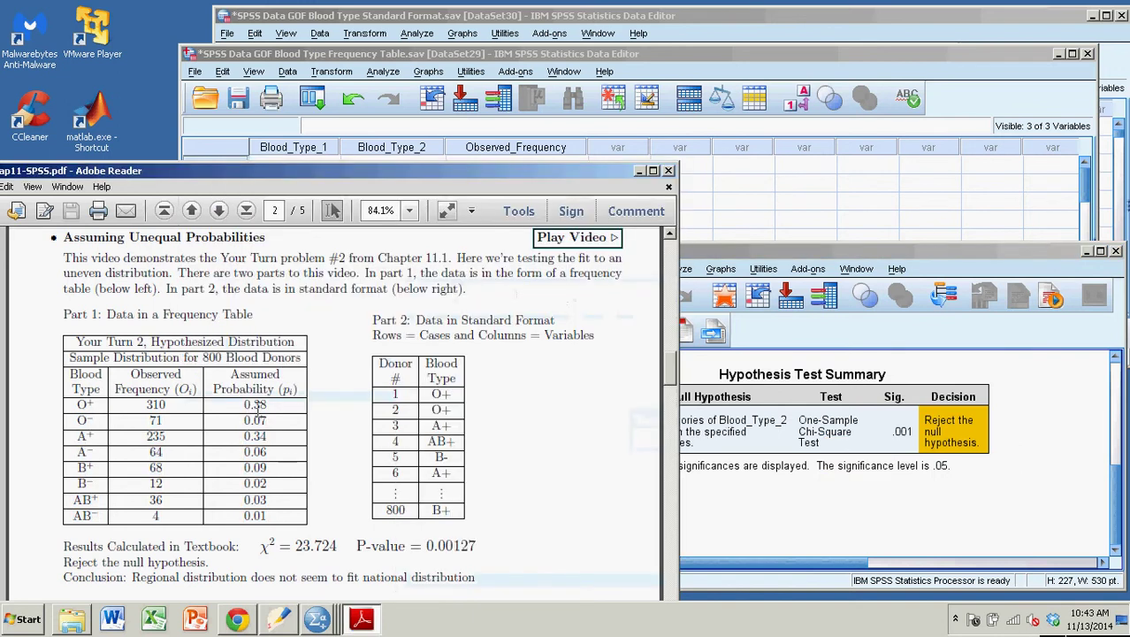
{"action": "left_click_drag", "start_coordinate": [256, 409], "coordinate": [280, 520]}
{"action": "left_click", "coordinate": [272, 453]}
{"action": "left_click", "coordinate": [778, 407]}
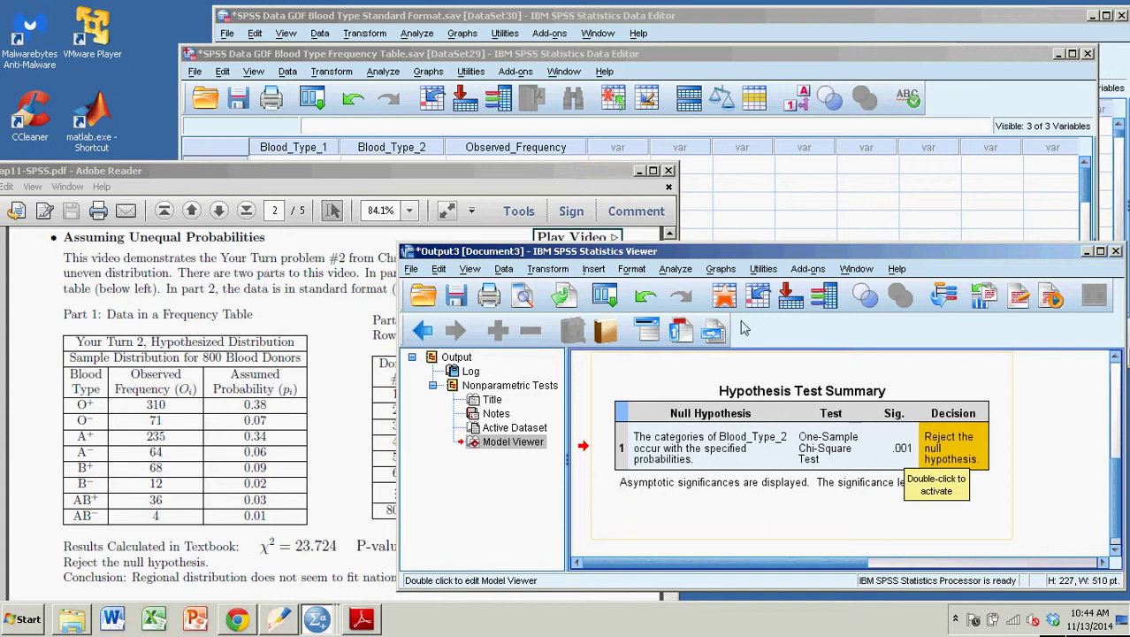
Compare the textbook P-value 0.00127 with the output, then show the Hypothesis Test Summary in Model Viewer
{"action": "left_click", "coordinate": [494, 172]}
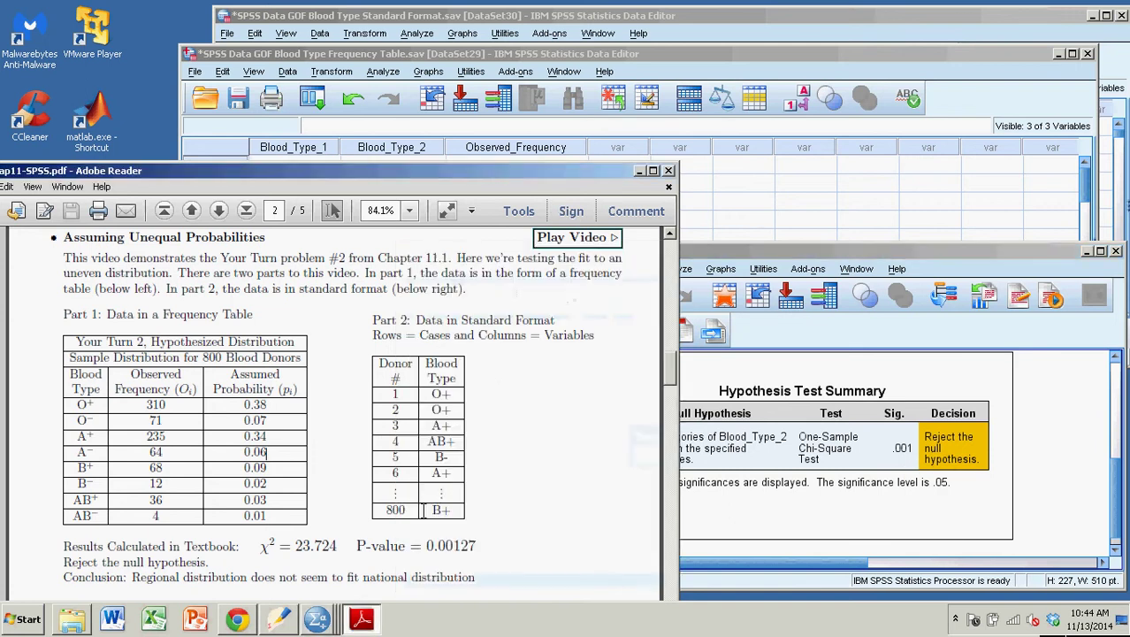
{"action": "left_click_drag", "start_coordinate": [362, 546], "coordinate": [428, 546]}
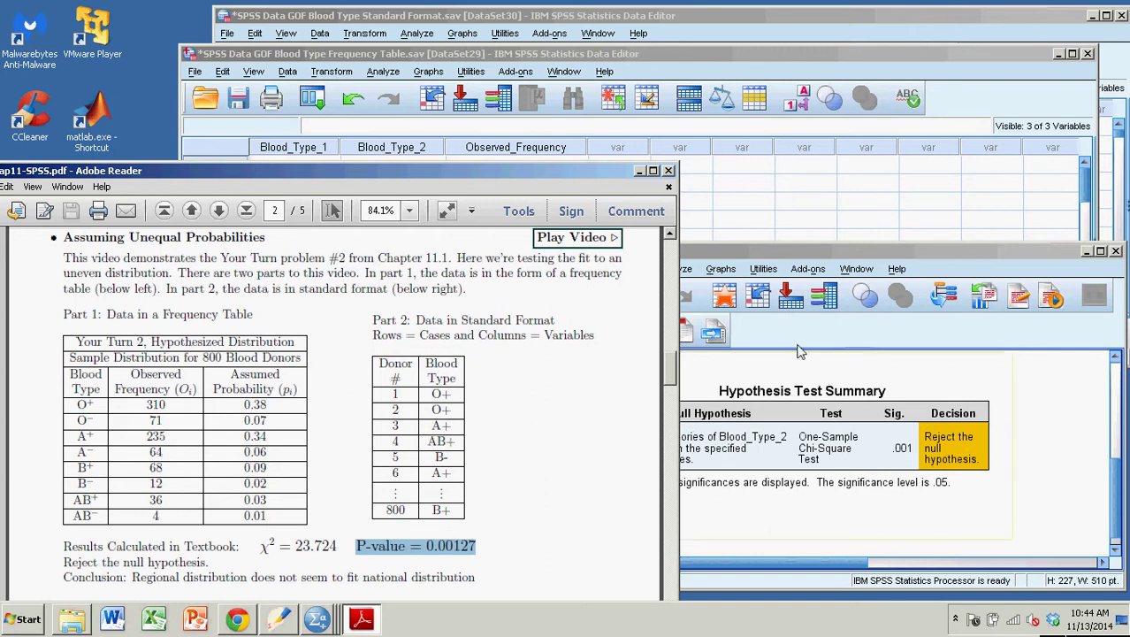
{"action": "left_click", "coordinate": [798, 250]}
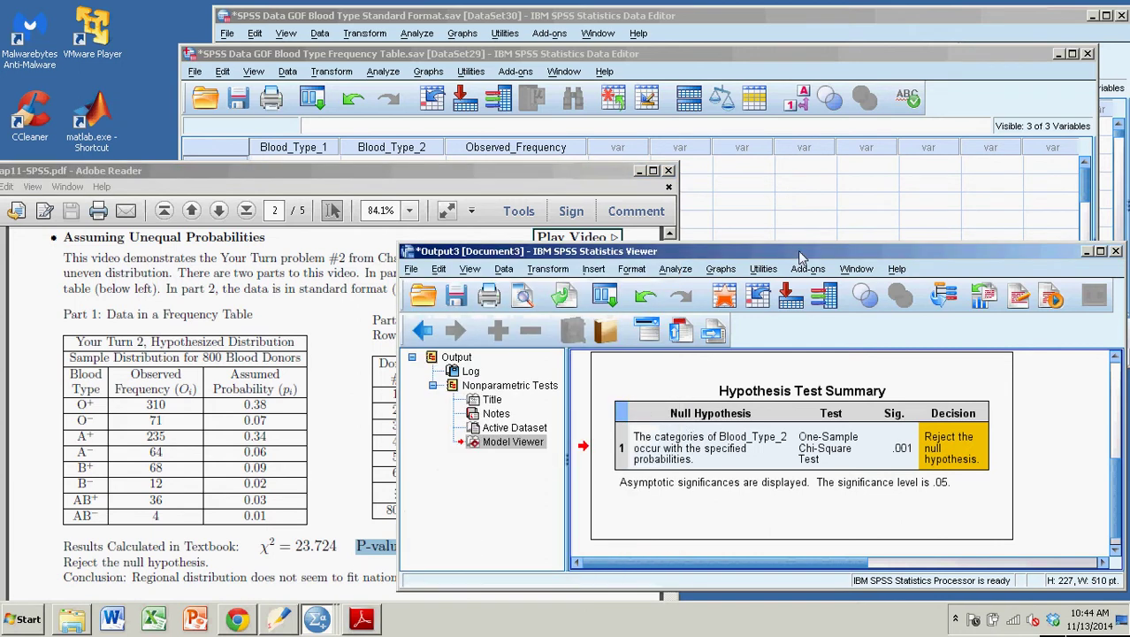
{"action": "left_click", "coordinate": [677, 269]}
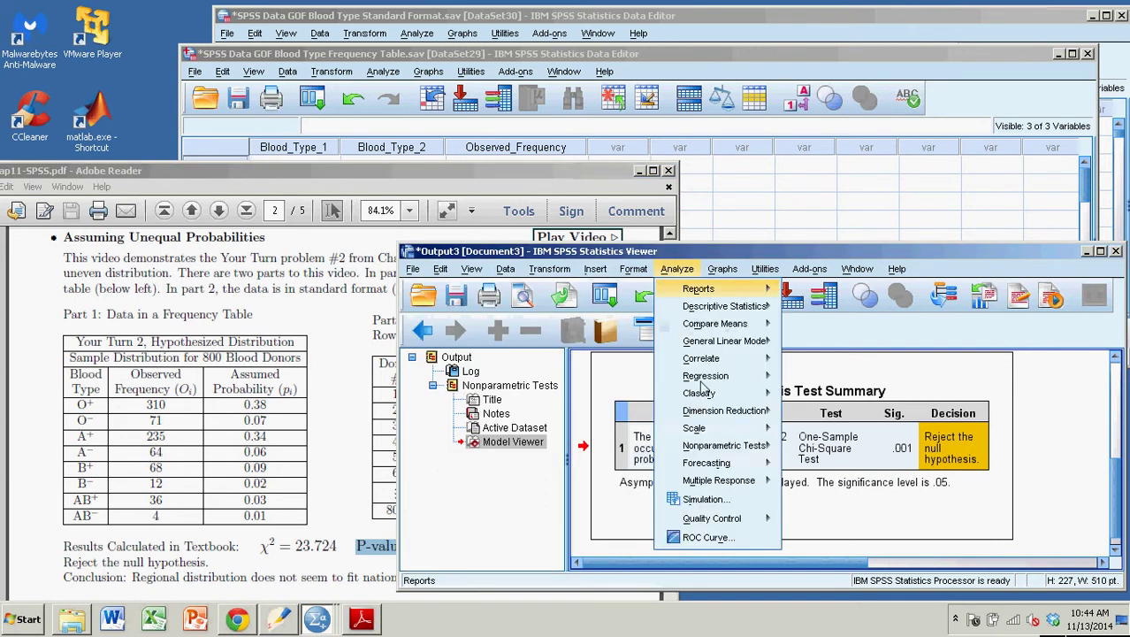
{"action": "mouse_move", "coordinate": [725, 447]}
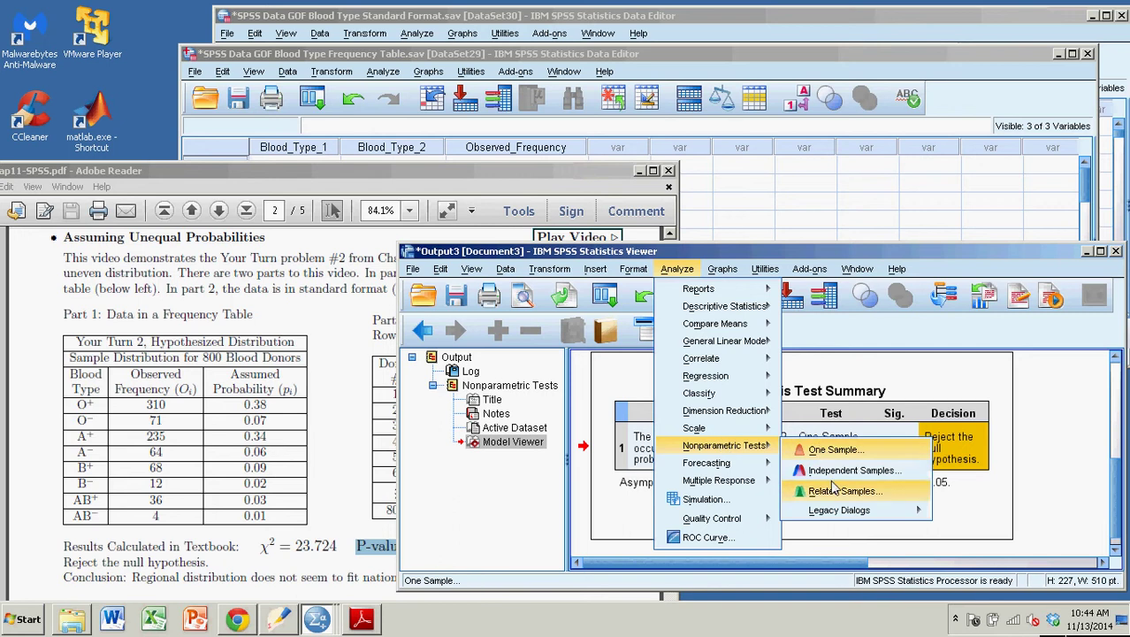
{"action": "mouse_move", "coordinate": [850, 510]}
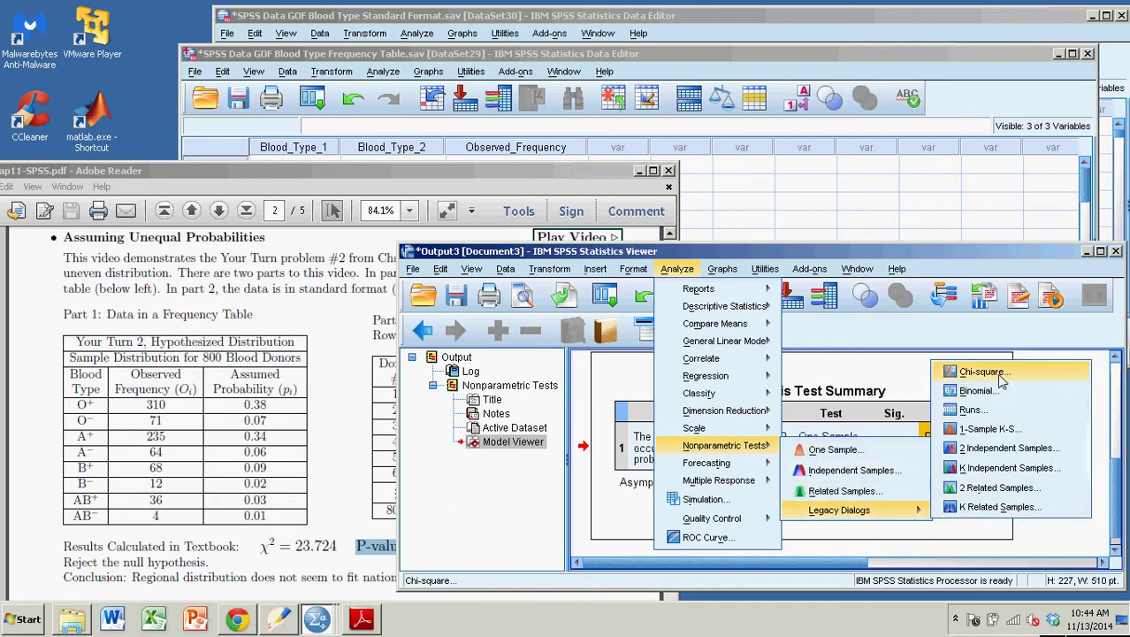
{"action": "left_click", "coordinate": [835, 451]}
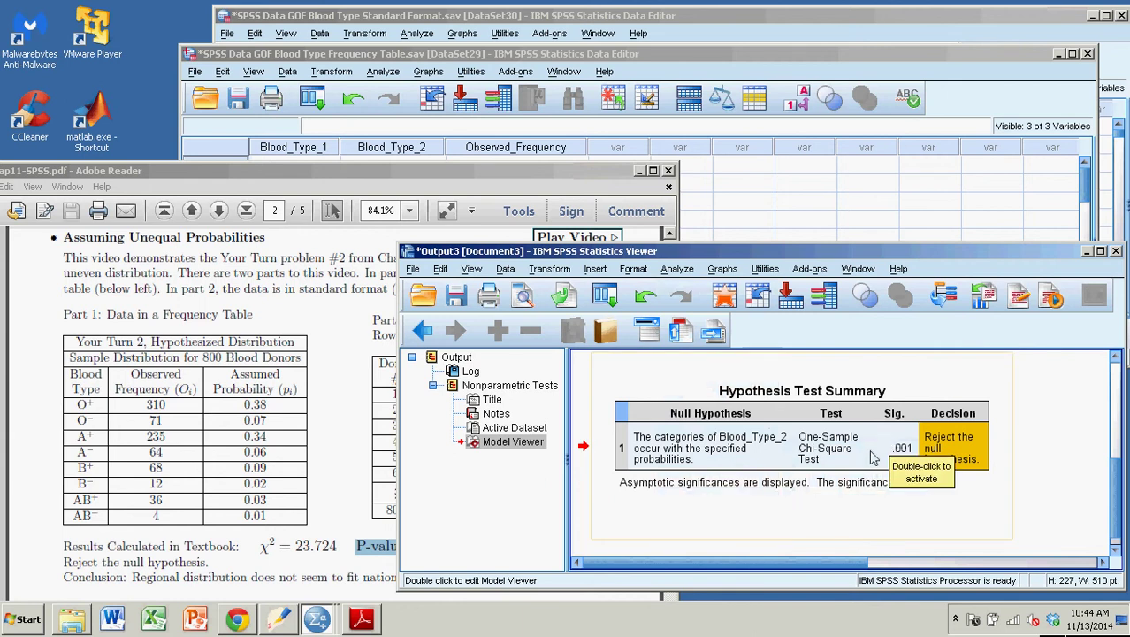
{"action": "left_click", "coordinate": [872, 456]}
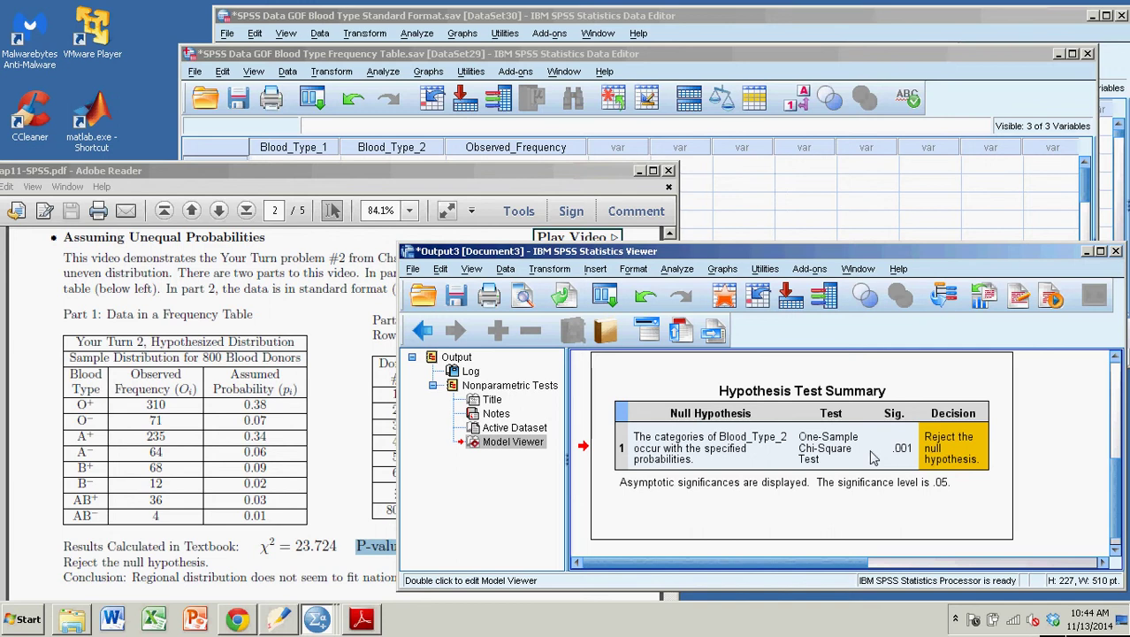
{"action": "double_click", "coordinate": [871, 455]}
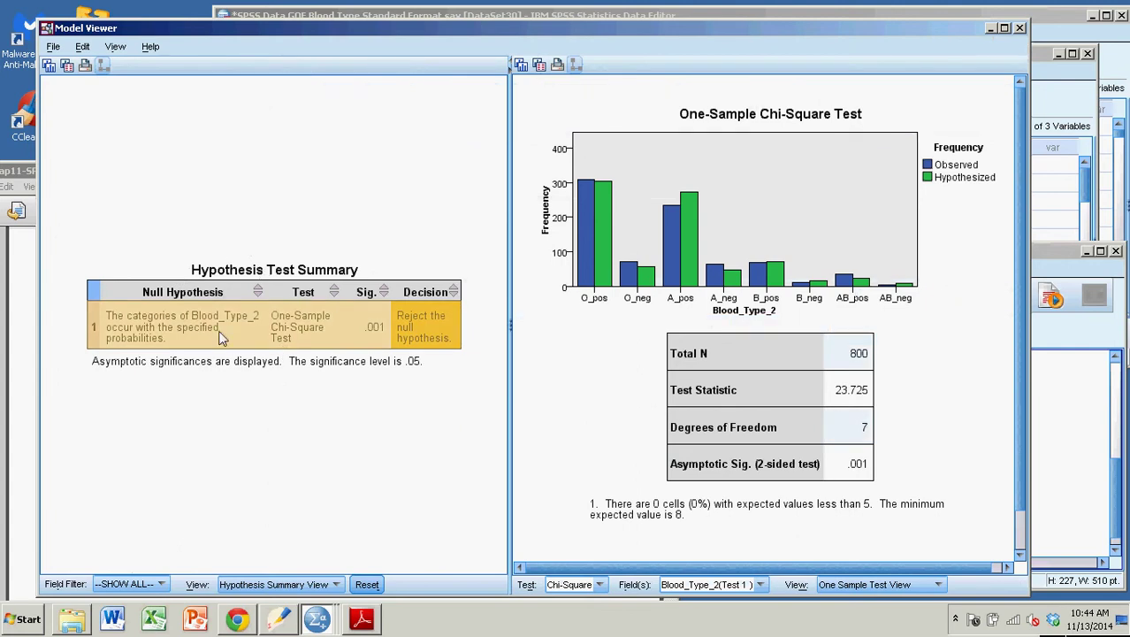
Highlight the textbook χ² of 23.724 to match SPSS's test statistic 23.725
{"action": "left_click", "coordinate": [24, 175]}
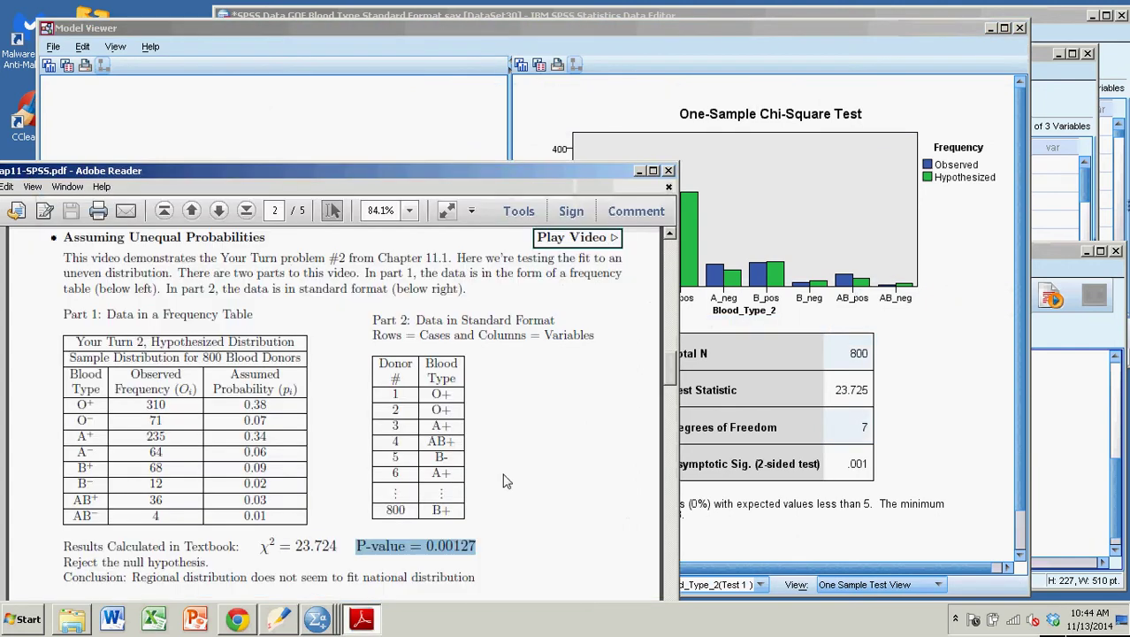
{"action": "left_click", "coordinate": [371, 549]}
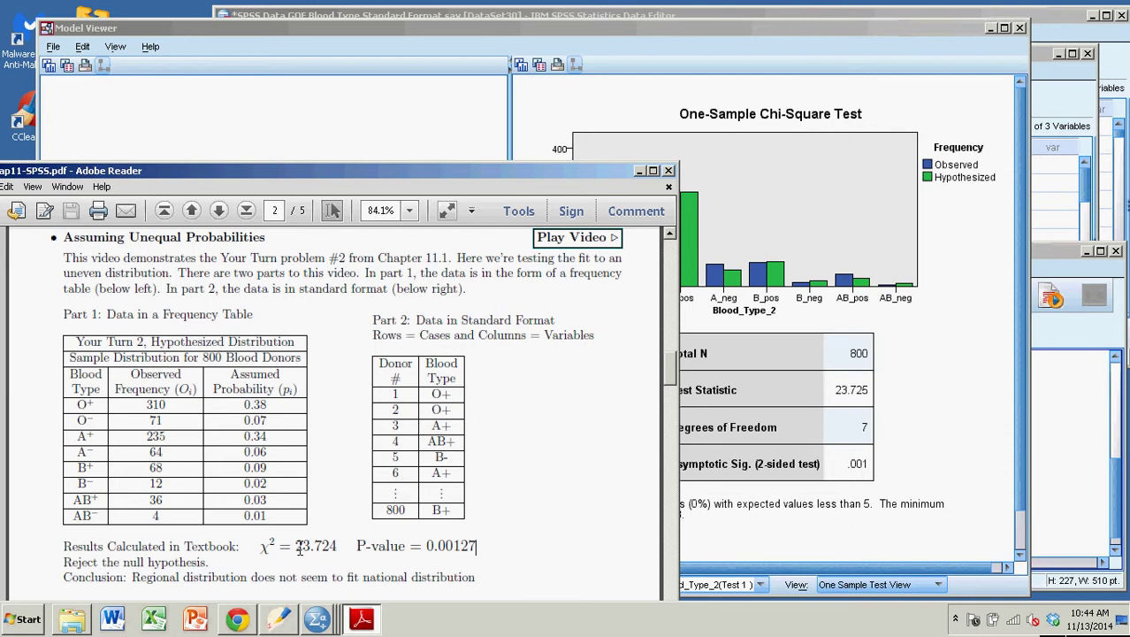
{"action": "left_click_drag", "start_coordinate": [296, 546], "coordinate": [337, 546]}
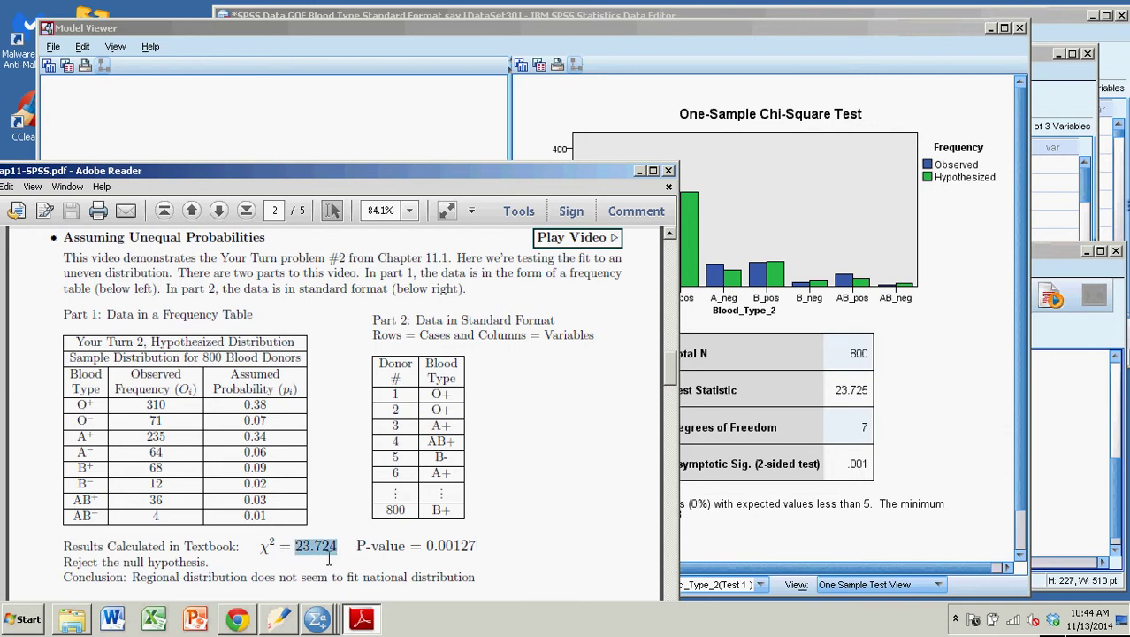
{"action": "left_click", "coordinate": [909, 428]}
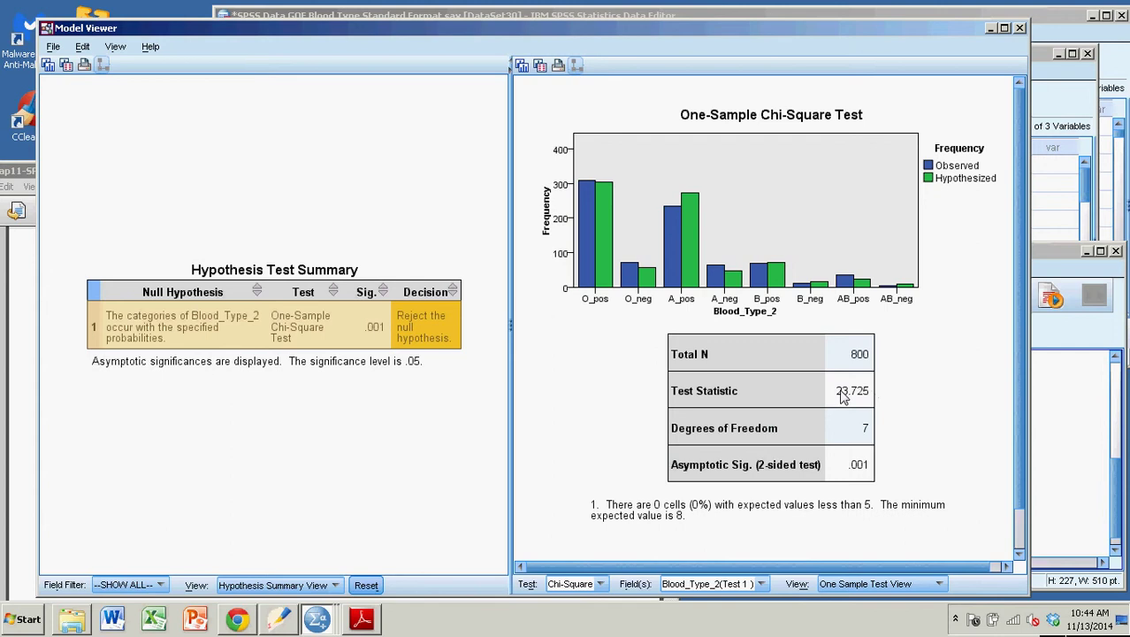
Highlight the textbook P-value 0.00127 and compare it with the Model Viewer's significance .001
{"action": "left_click", "coordinate": [32, 173]}
{"action": "left_click_drag", "start_coordinate": [424, 547], "coordinate": [477, 546]}
{"action": "left_click", "coordinate": [851, 478]}
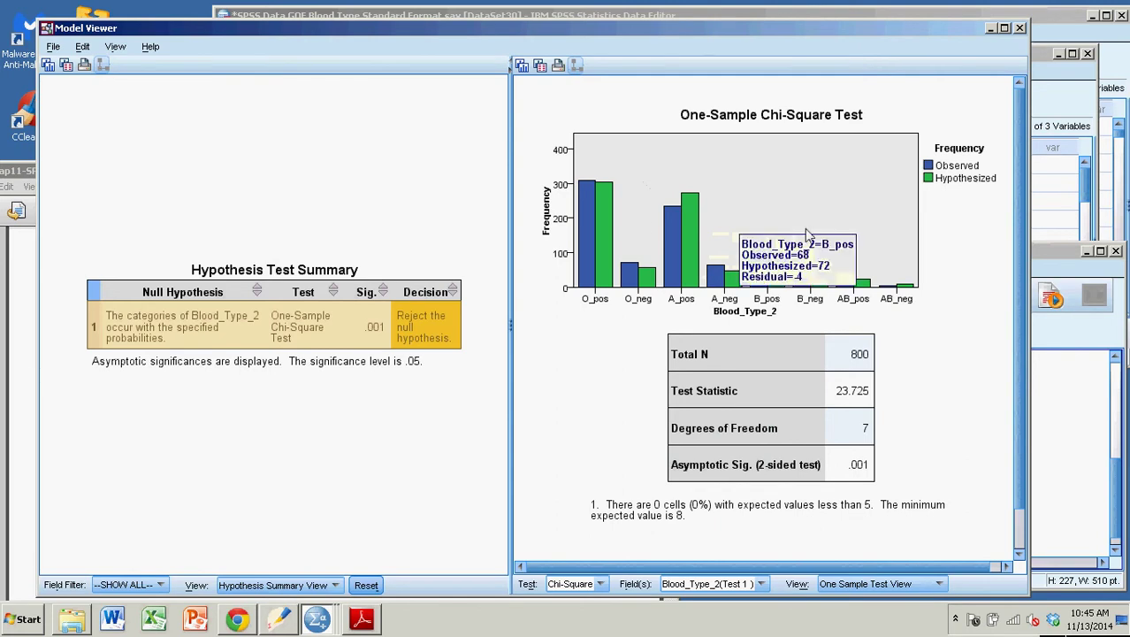
{"action": "mouse_move", "coordinate": [599, 209]}
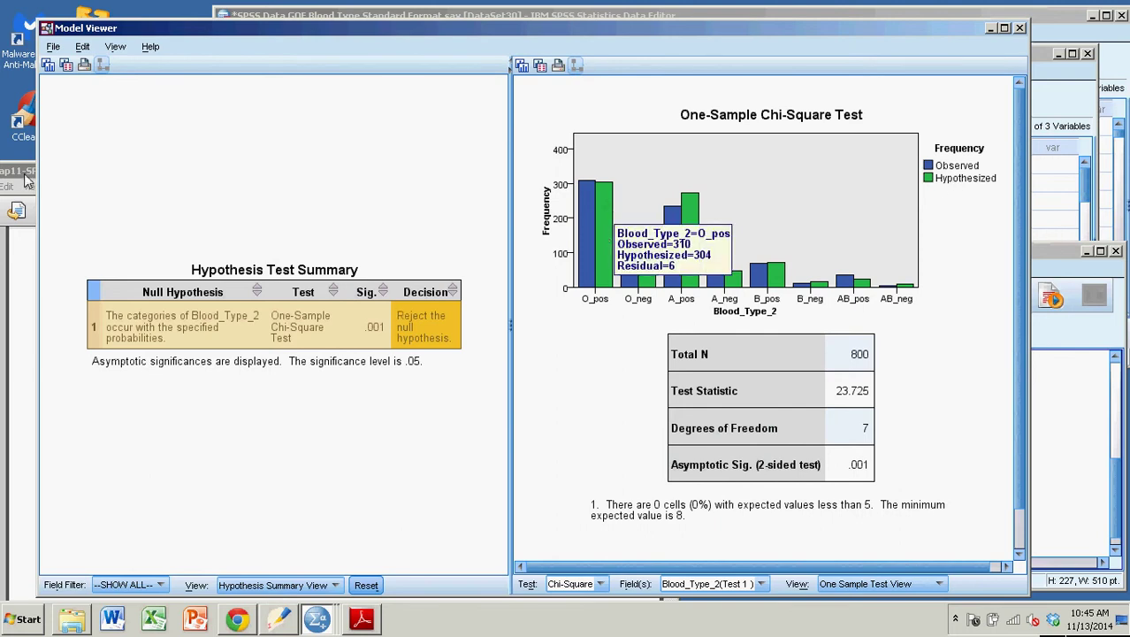
{"action": "left_click", "coordinate": [361, 618]}
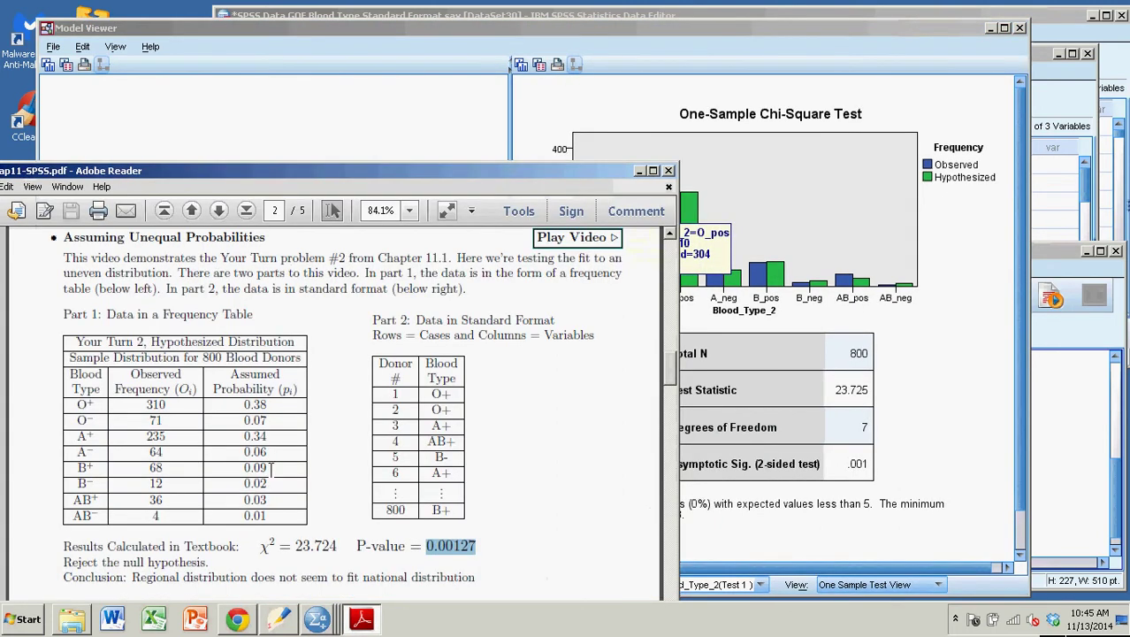
{"action": "left_click", "coordinate": [894, 276]}
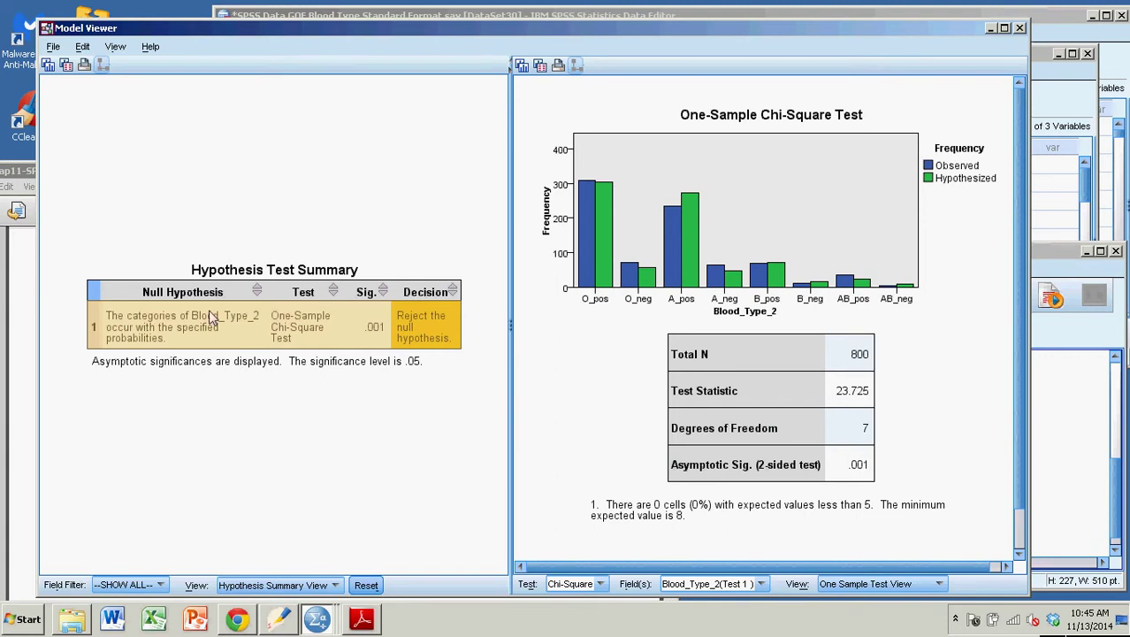
Highlight the textbook's 'Reject the null hypothesis' line and conclusion sentence, then return to the SPSS data editor
{"action": "left_click", "coordinate": [35, 176]}
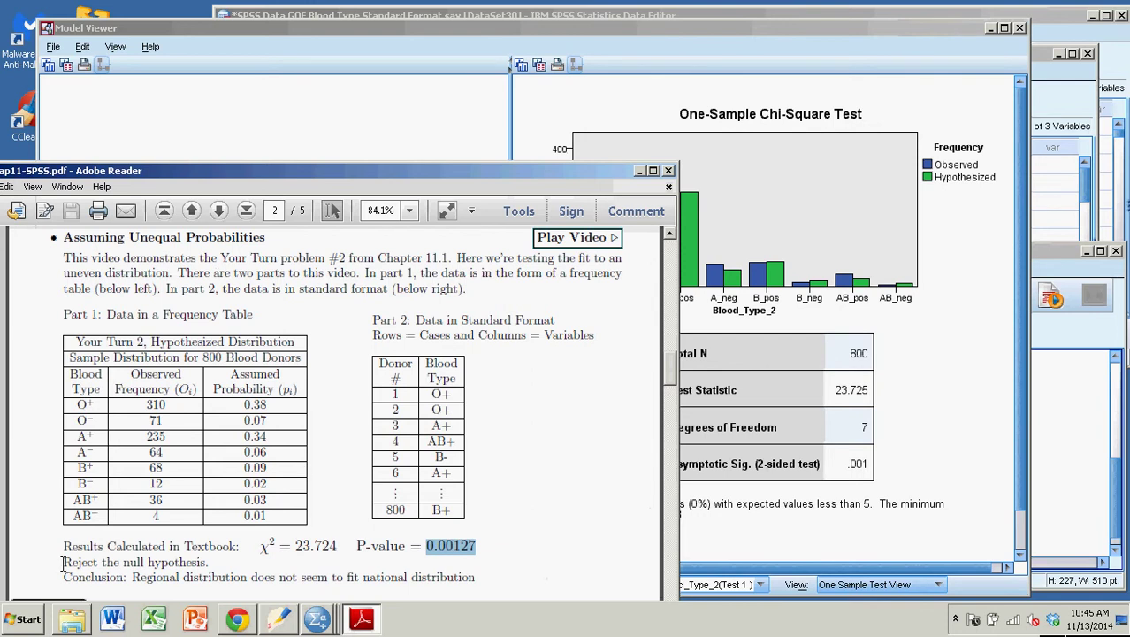
{"action": "left_click_drag", "start_coordinate": [63, 562], "coordinate": [211, 565]}
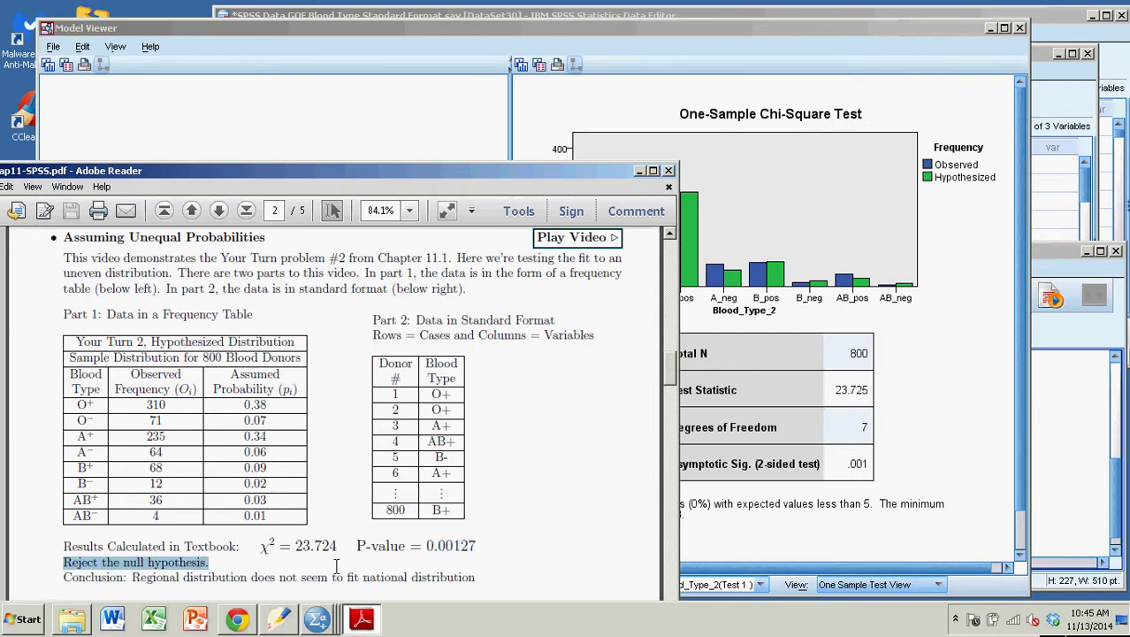
{"action": "left_click_drag", "start_coordinate": [132, 577], "coordinate": [254, 575]}
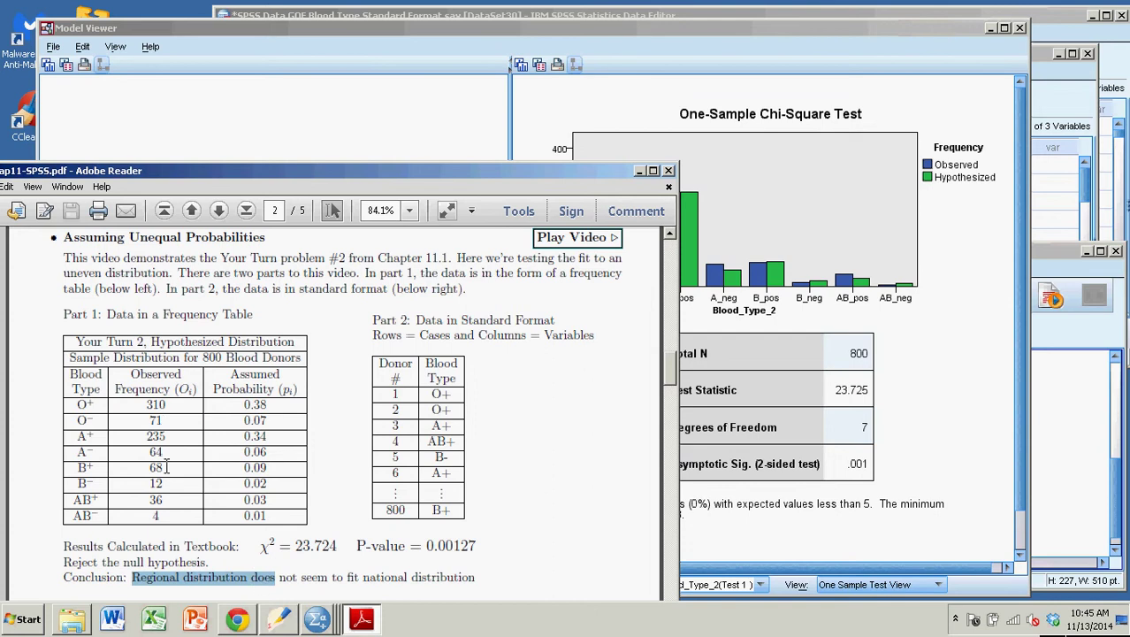
{"action": "left_click_drag", "start_coordinate": [280, 577], "coordinate": [495, 582]}
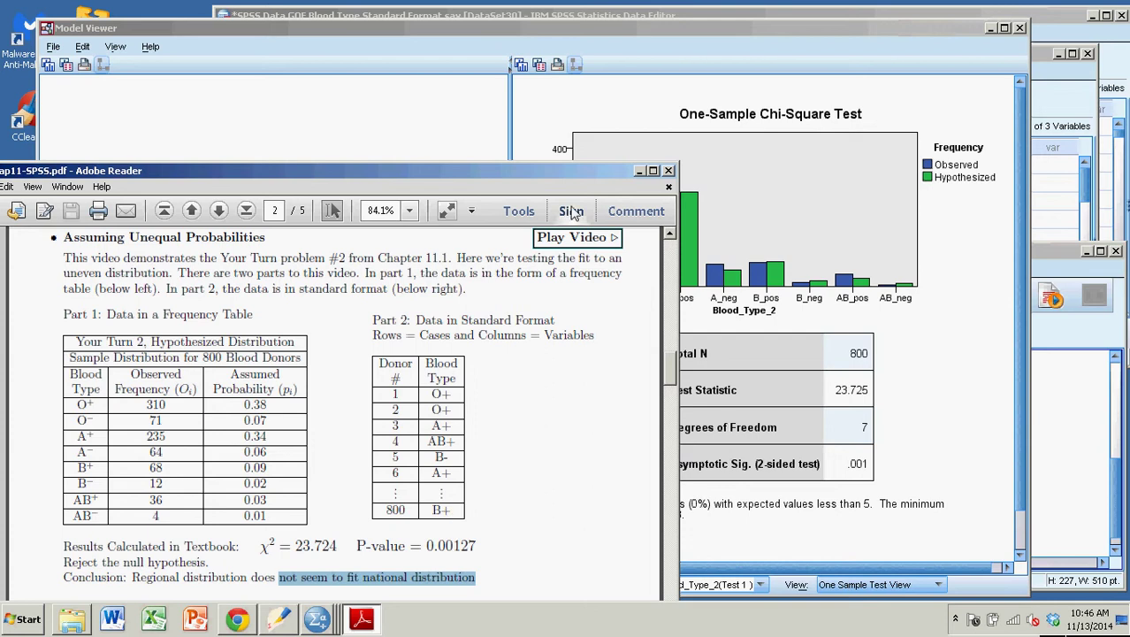
{"action": "left_click", "coordinate": [606, 16]}
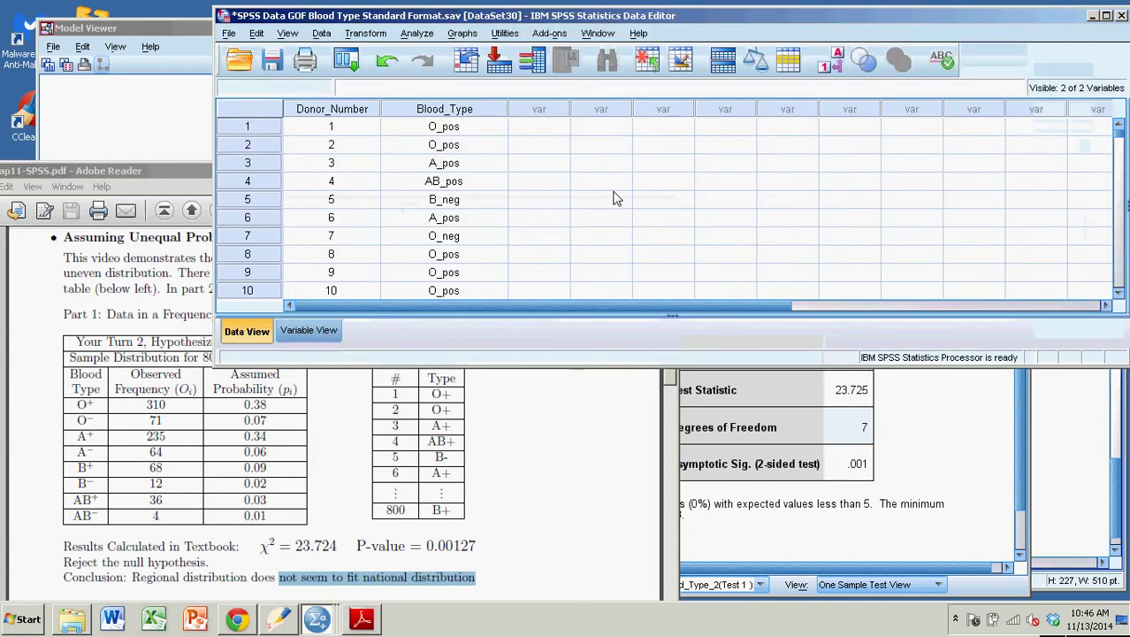
Close the chi-square Model Viewer and check Donor_Number's variable type against its data values
{"action": "left_click", "coordinate": [892, 472]}
{"action": "left_click", "coordinate": [1019, 29]}
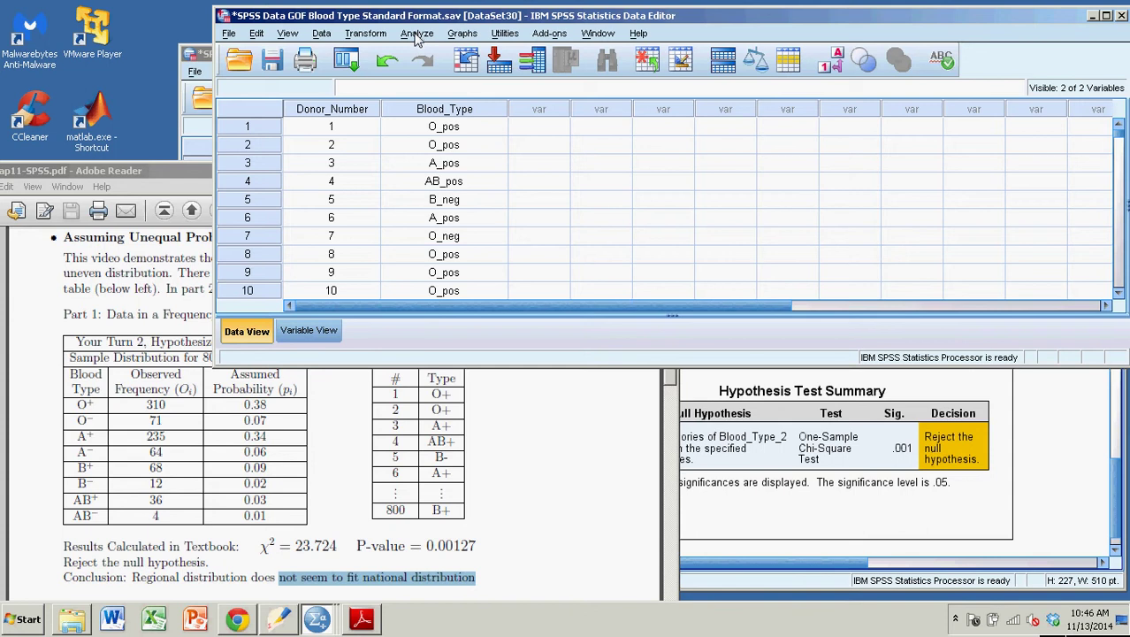
{"action": "left_click", "coordinate": [315, 330]}
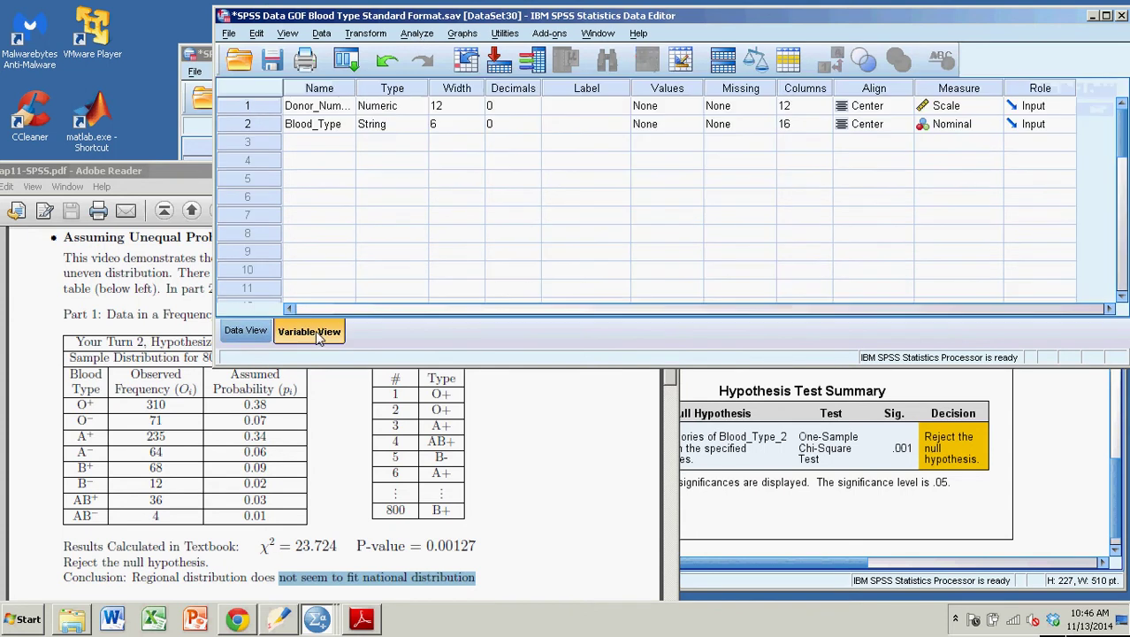
{"action": "left_click", "coordinate": [384, 112]}
{"action": "left_click", "coordinate": [245, 334]}
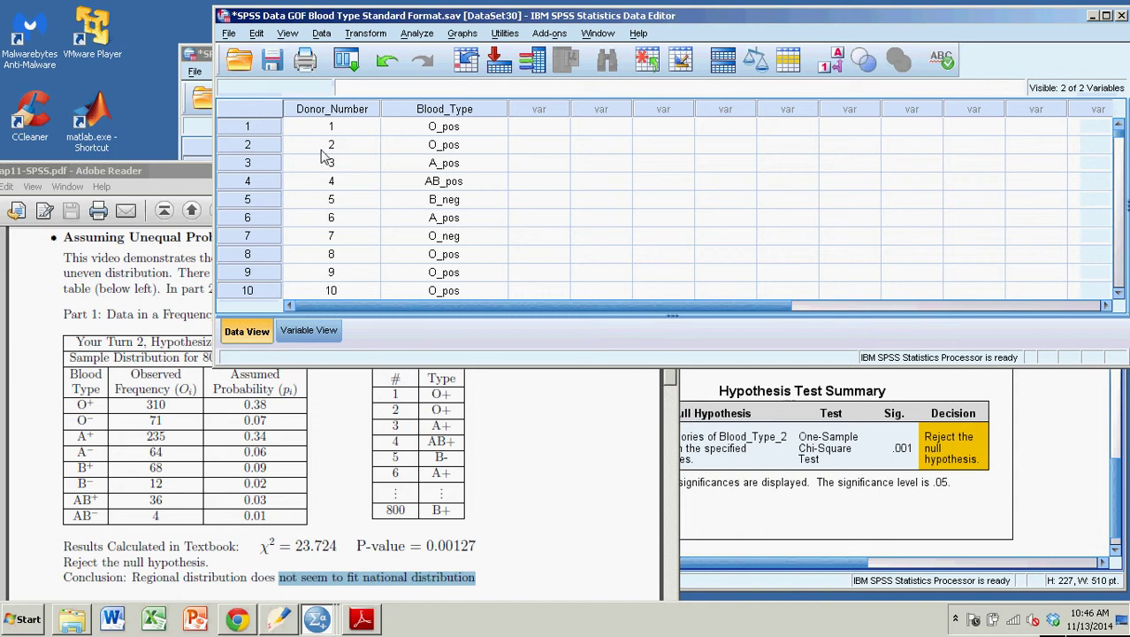
{"action": "left_click", "coordinate": [356, 133]}
{"action": "scroll", "coordinate": [368, 262], "scroll_direction": "down", "scroll_amount": 15}
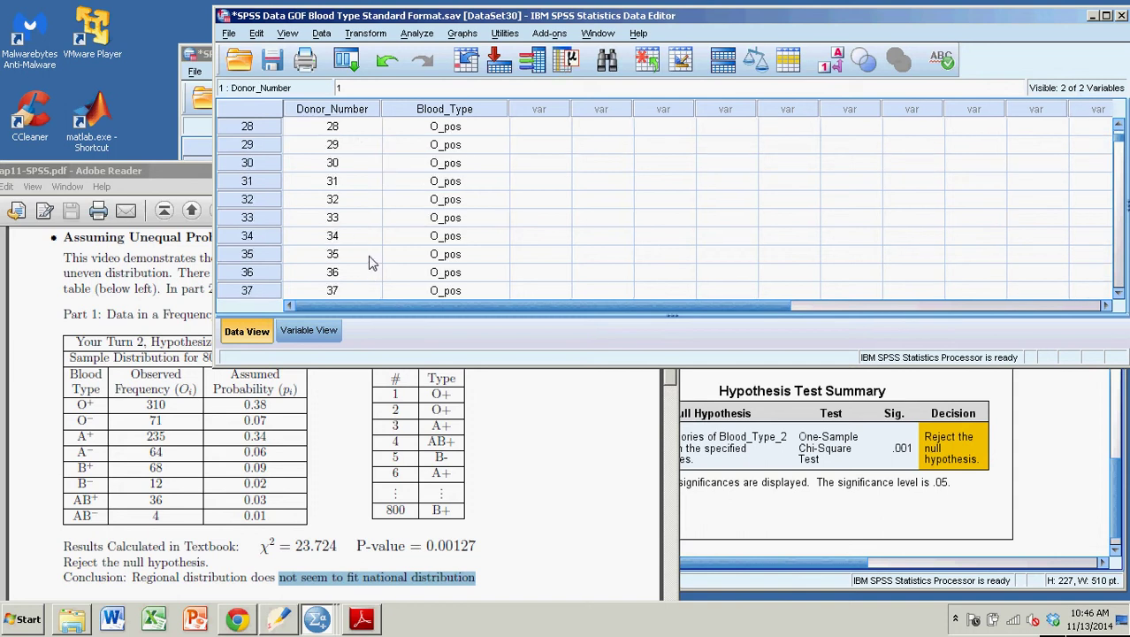
{"action": "scroll", "coordinate": [371, 263], "scroll_direction": "up", "scroll_amount": 15}
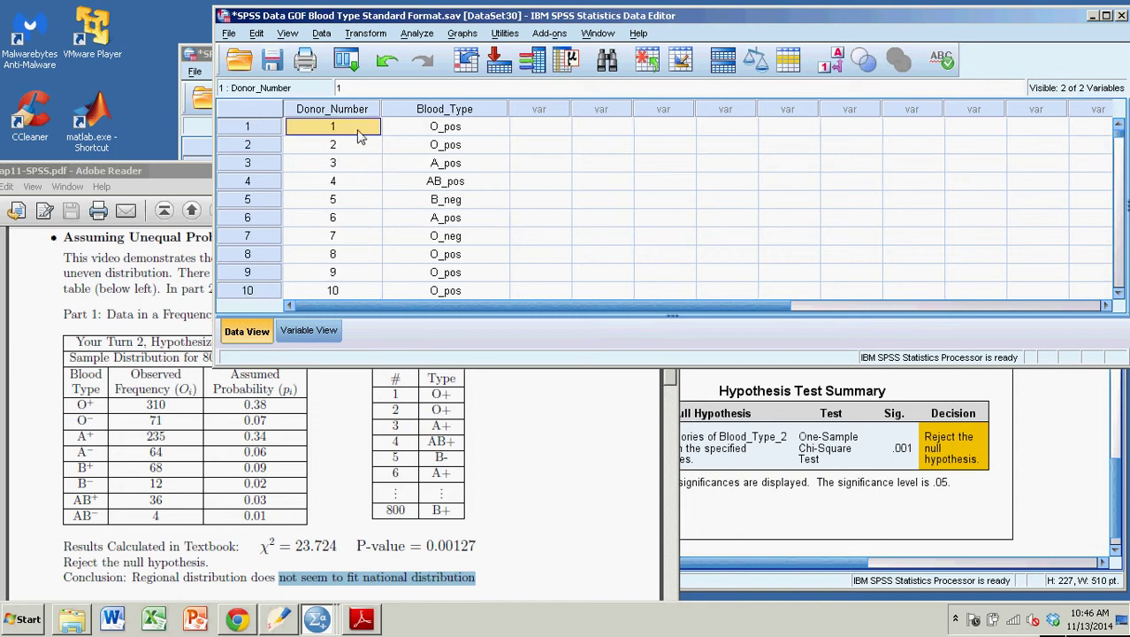
Keep Donor_Number measured as Scale and confirm Blood_Type remains a 6-character string
{"action": "left_click", "coordinate": [309, 330]}
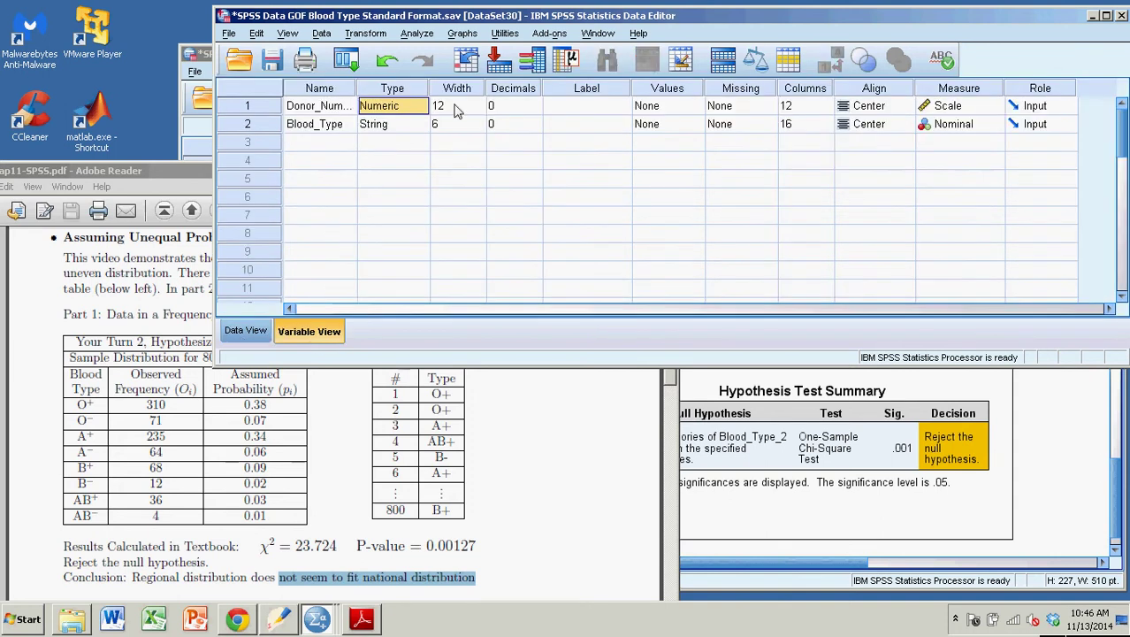
{"action": "left_click", "coordinate": [953, 106]}
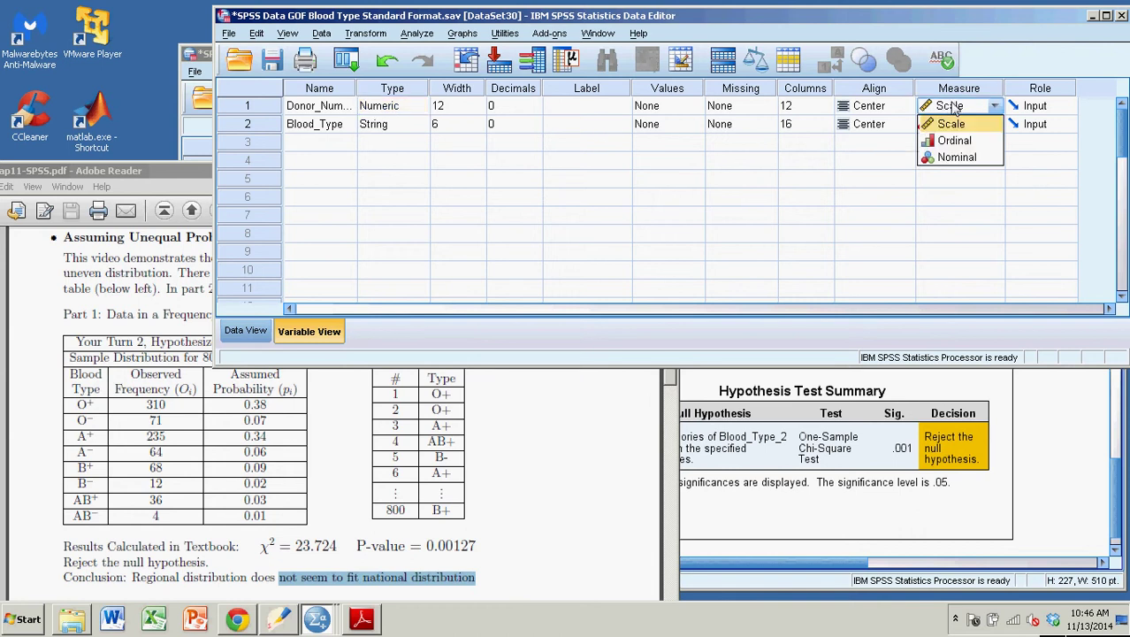
{"action": "left_click", "coordinate": [952, 129]}
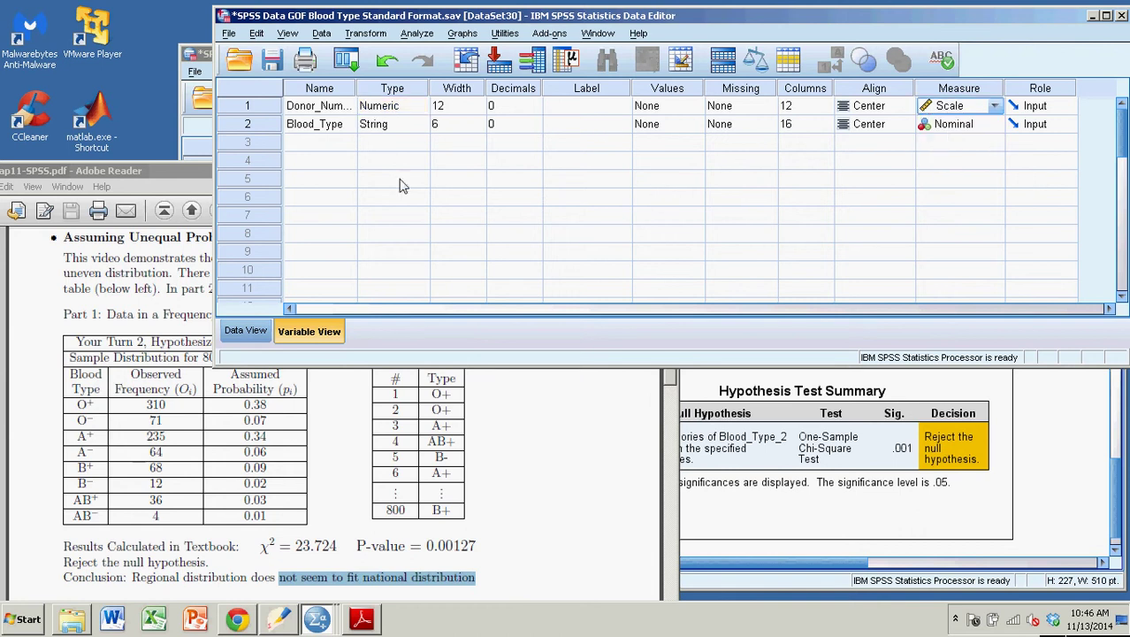
{"action": "left_click", "coordinate": [380, 124]}
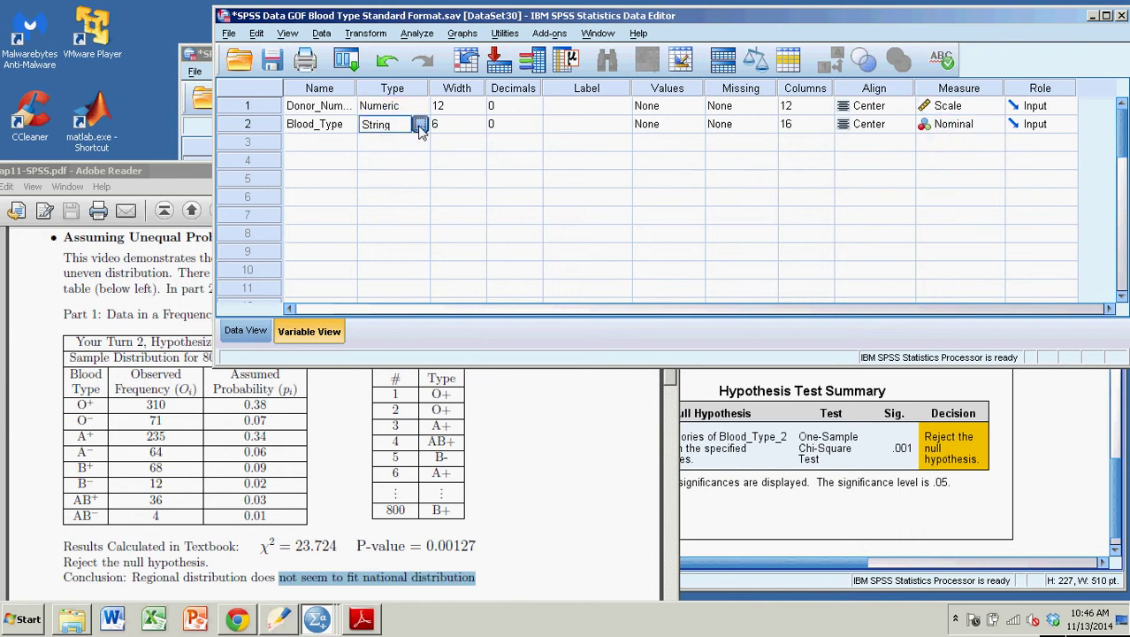
{"action": "left_click", "coordinate": [420, 125]}
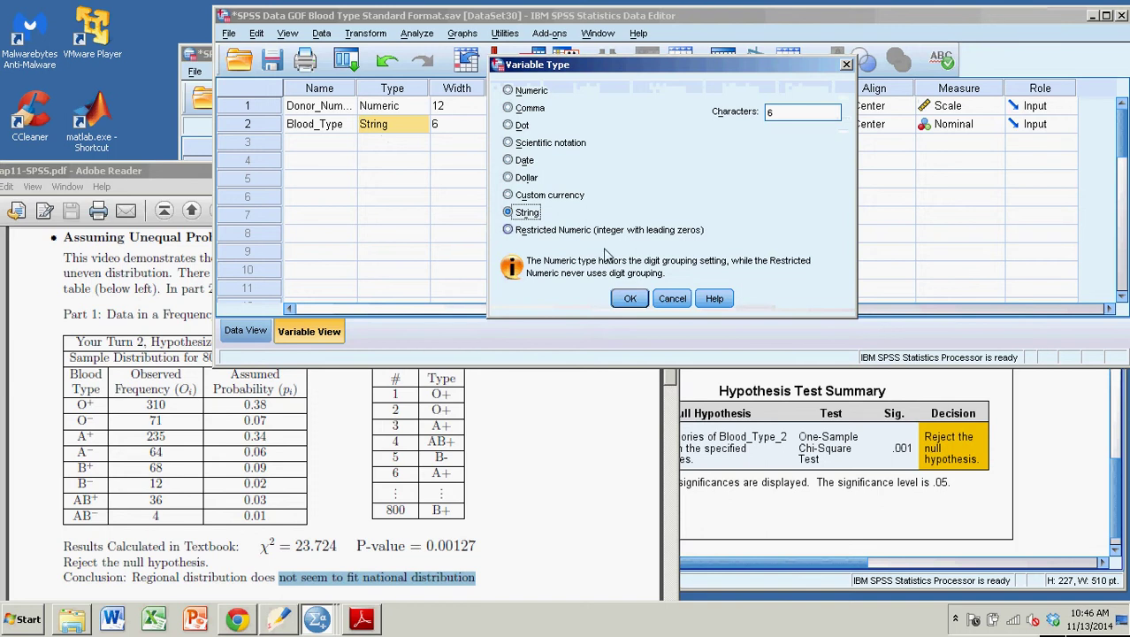
{"action": "left_click", "coordinate": [630, 298]}
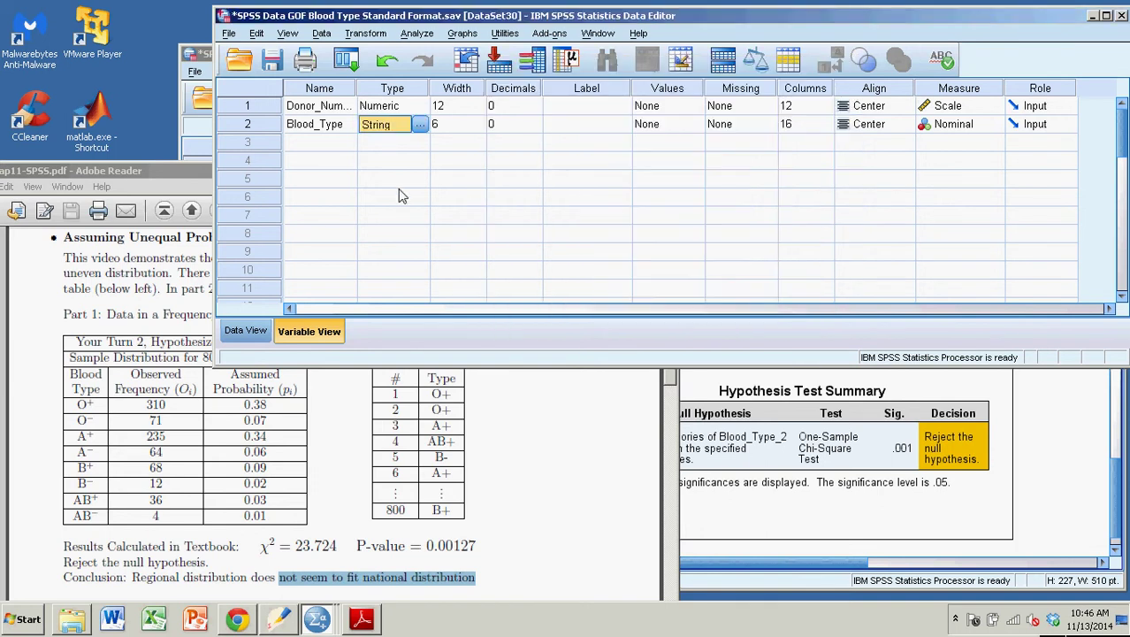
Keep Blood_Type's measurement level as Nominal and go back to Data View
{"action": "left_click", "coordinate": [245, 330]}
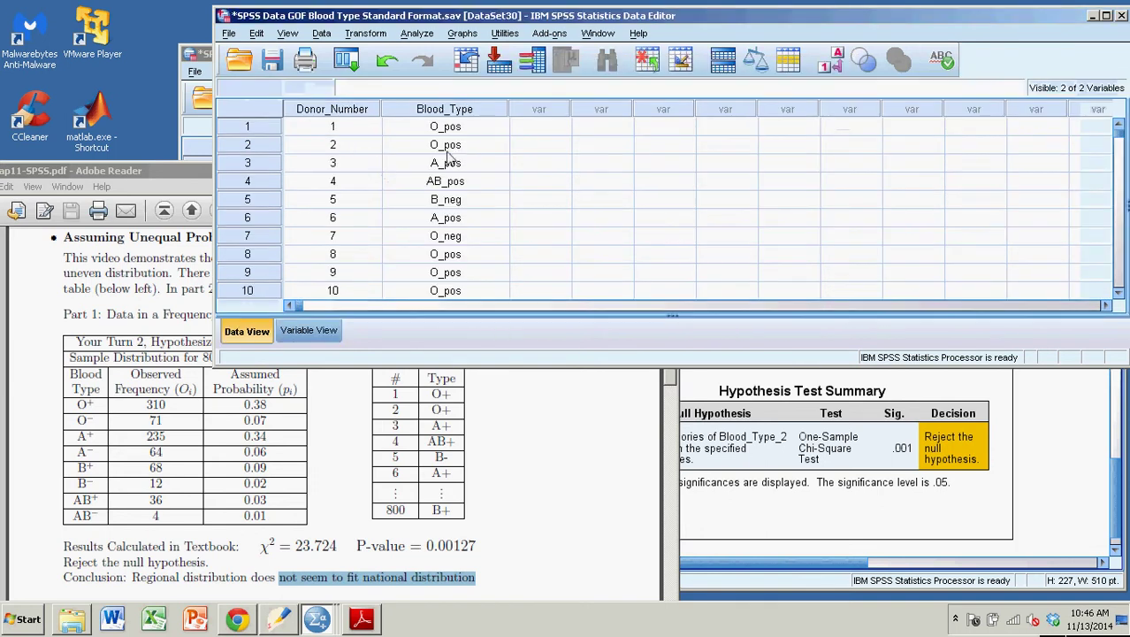
{"action": "left_click", "coordinate": [327, 331]}
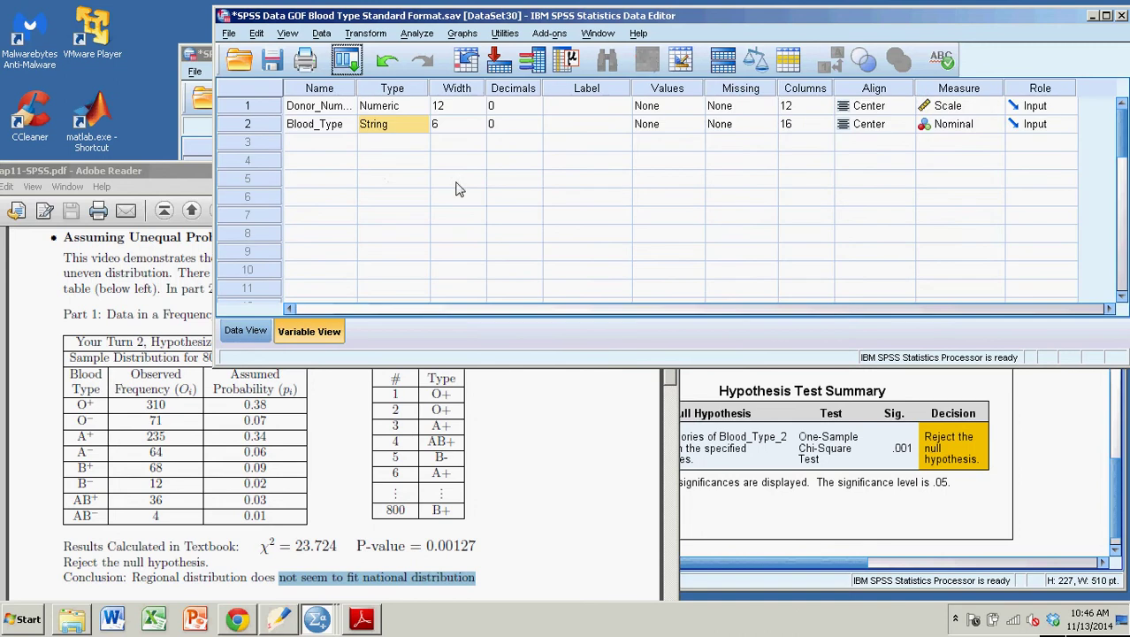
{"action": "left_click", "coordinate": [942, 124]}
{"action": "left_click", "coordinate": [994, 125]}
{"action": "left_click", "coordinate": [960, 159]}
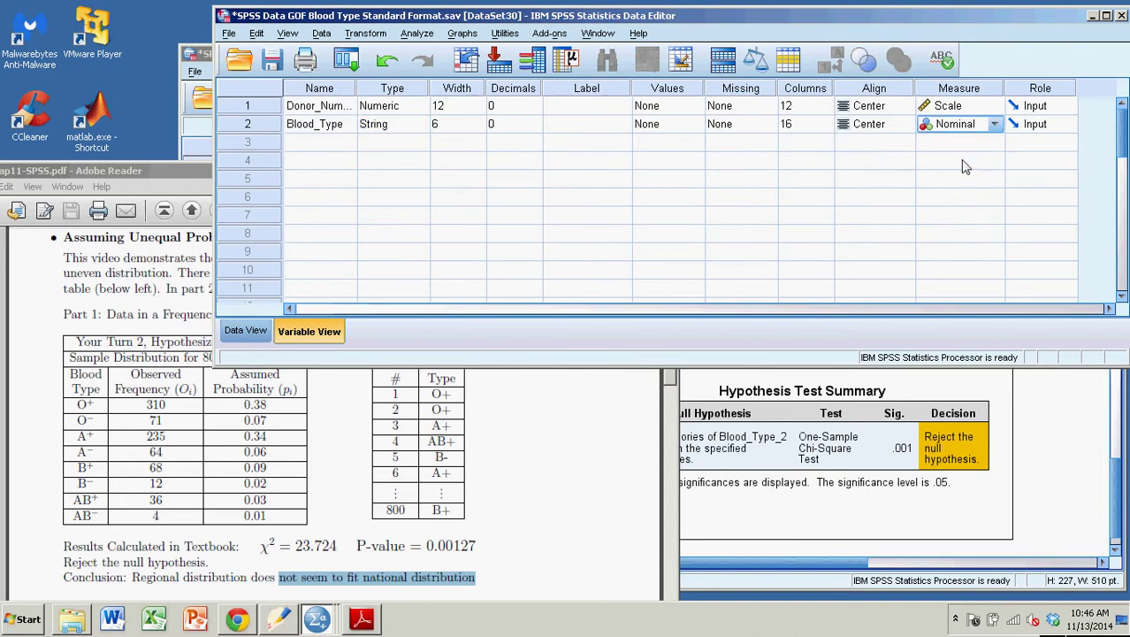
{"action": "left_click", "coordinate": [245, 331]}
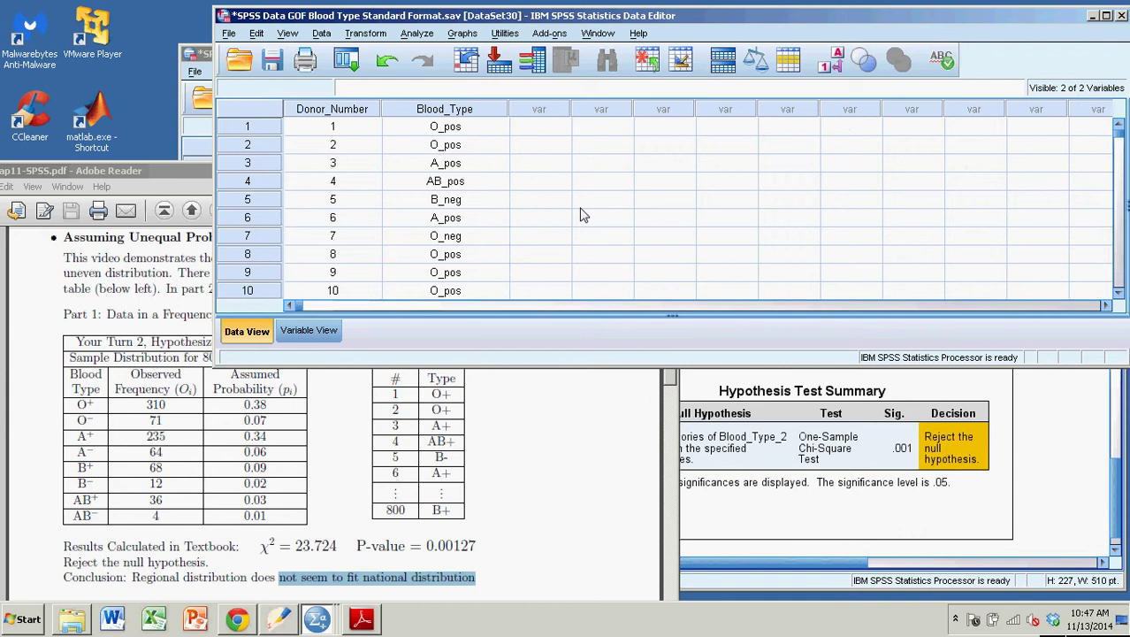
Start Analyze > Nonparametric Tests > One Sample and set the objective to Customize analysis
{"action": "left_click", "coordinate": [417, 33]}
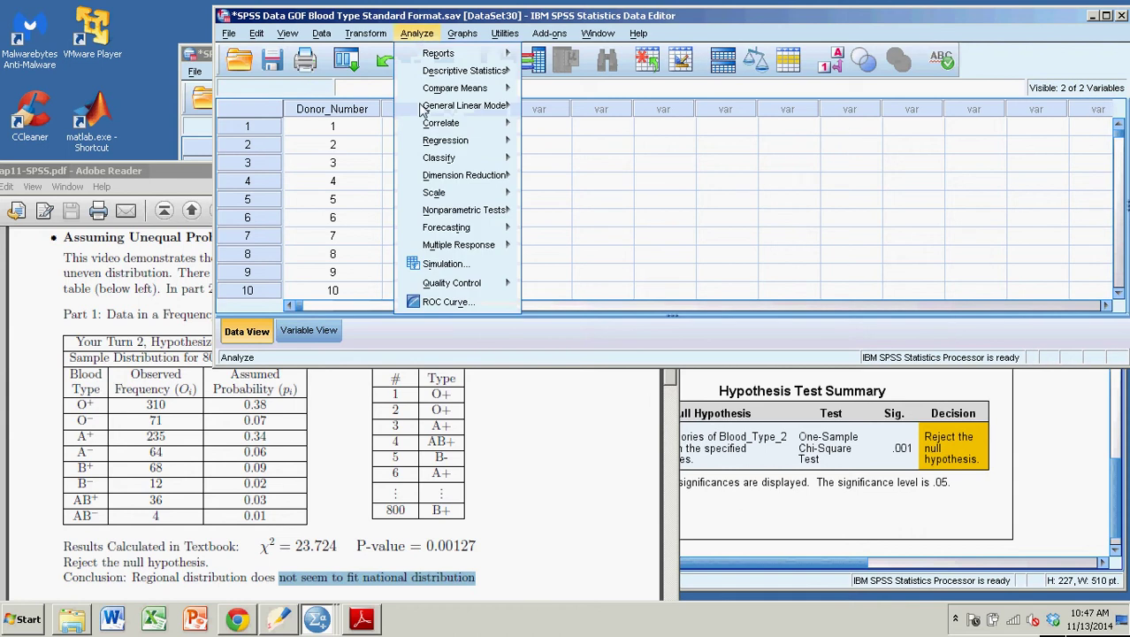
{"action": "mouse_move", "coordinate": [470, 216]}
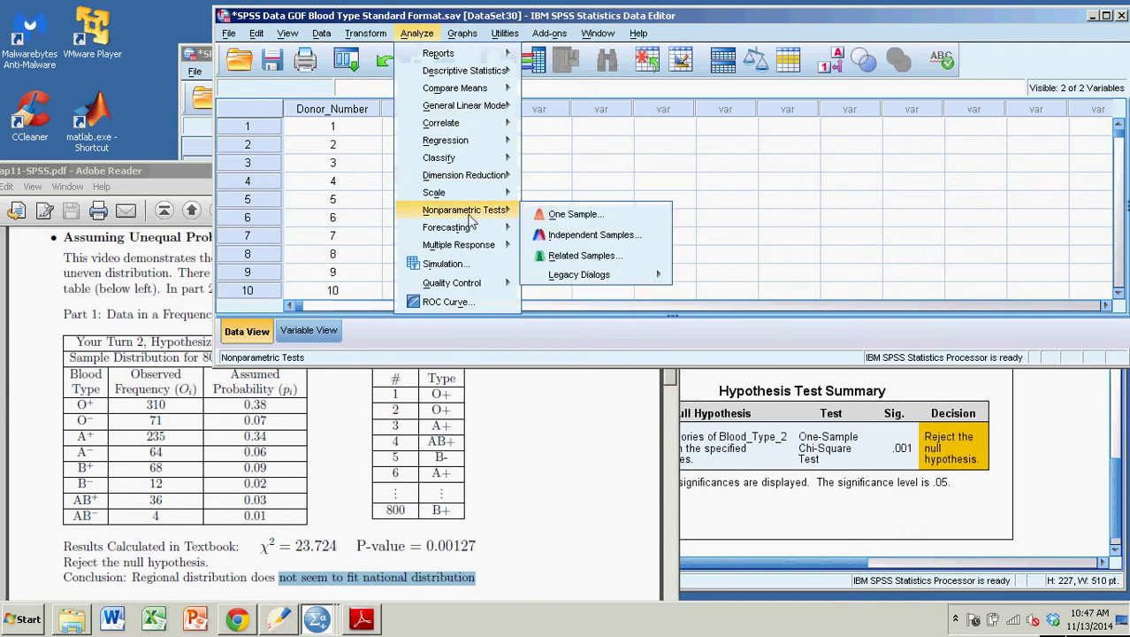
{"action": "left_click", "coordinate": [571, 216]}
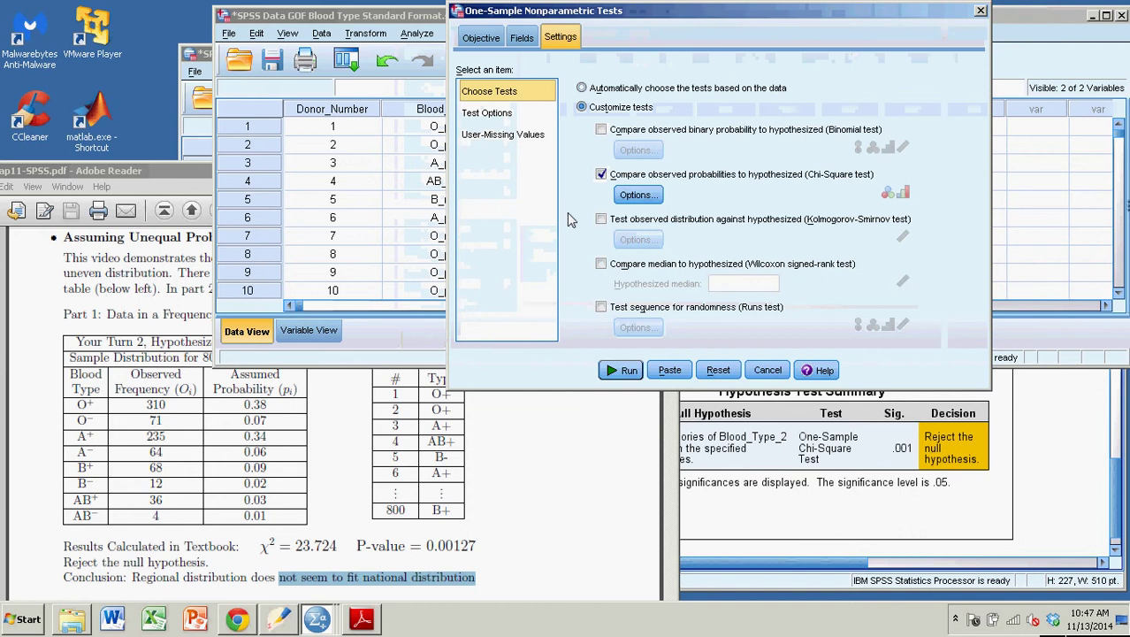
{"action": "left_click", "coordinate": [480, 39]}
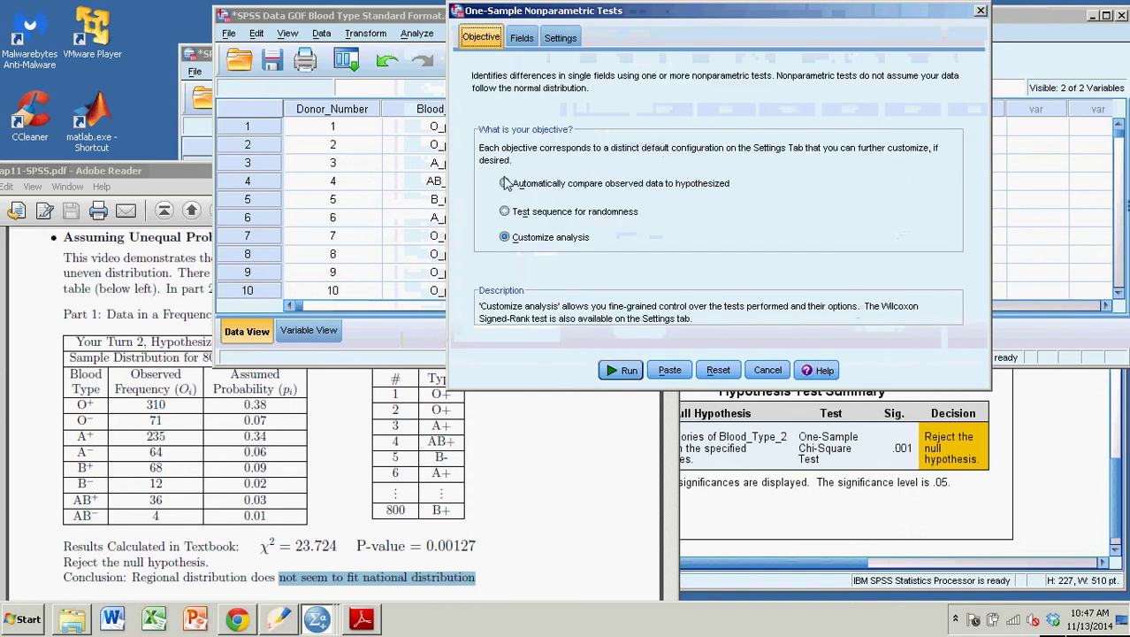
{"action": "left_click", "coordinate": [506, 184]}
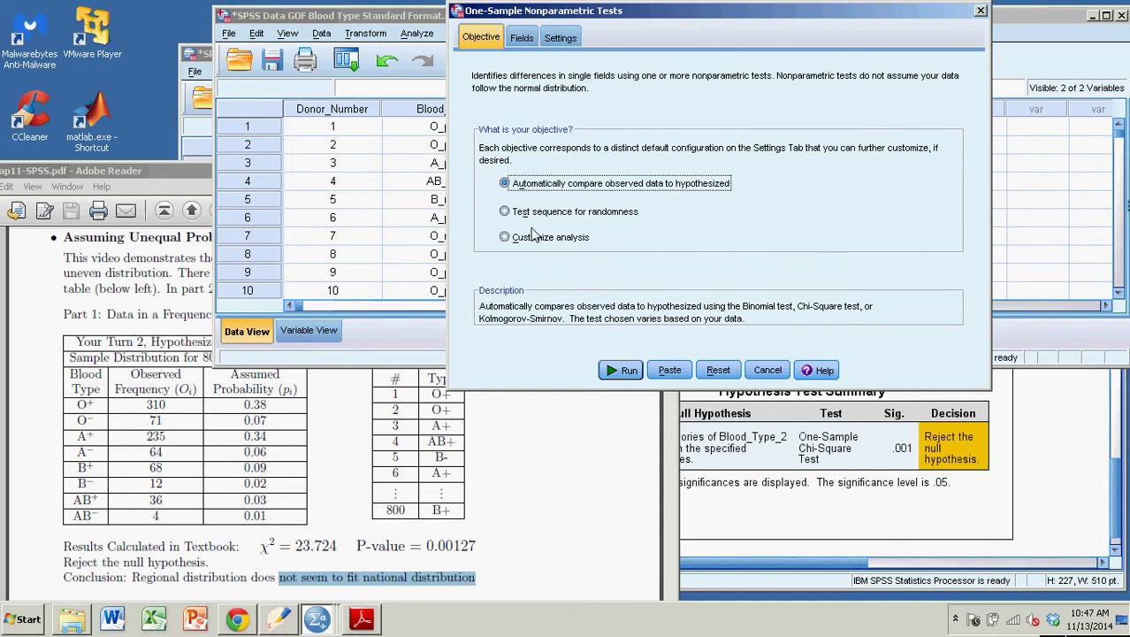
{"action": "left_click", "coordinate": [505, 238]}
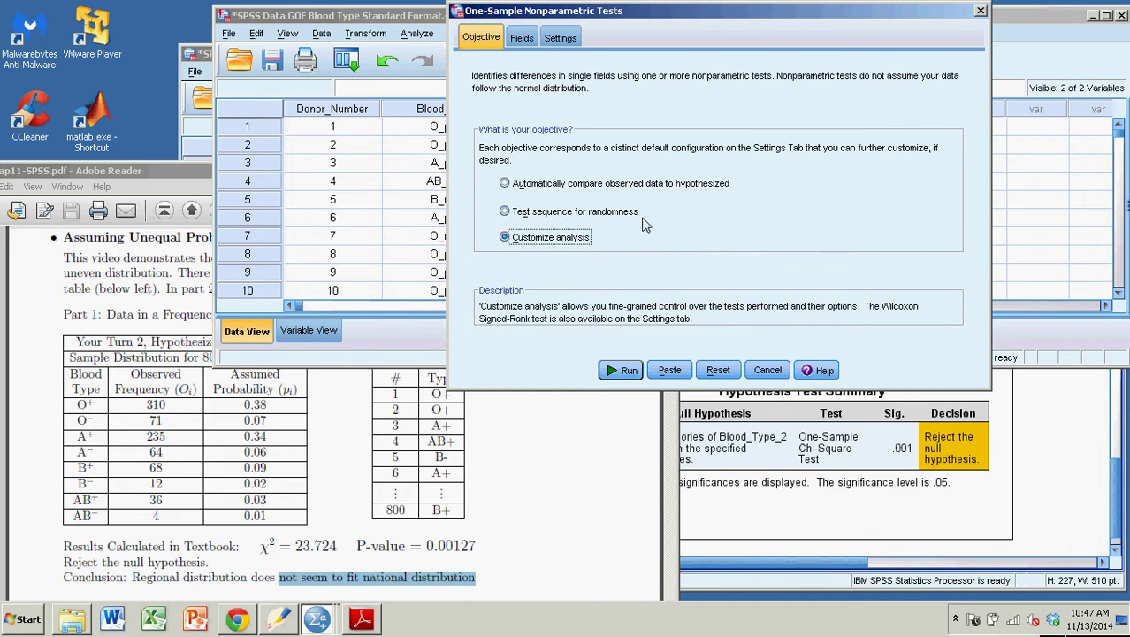
Clear the Fields tab's test list, then put Blood_Type alone into Test Fields
{"action": "left_click", "coordinate": [522, 38]}
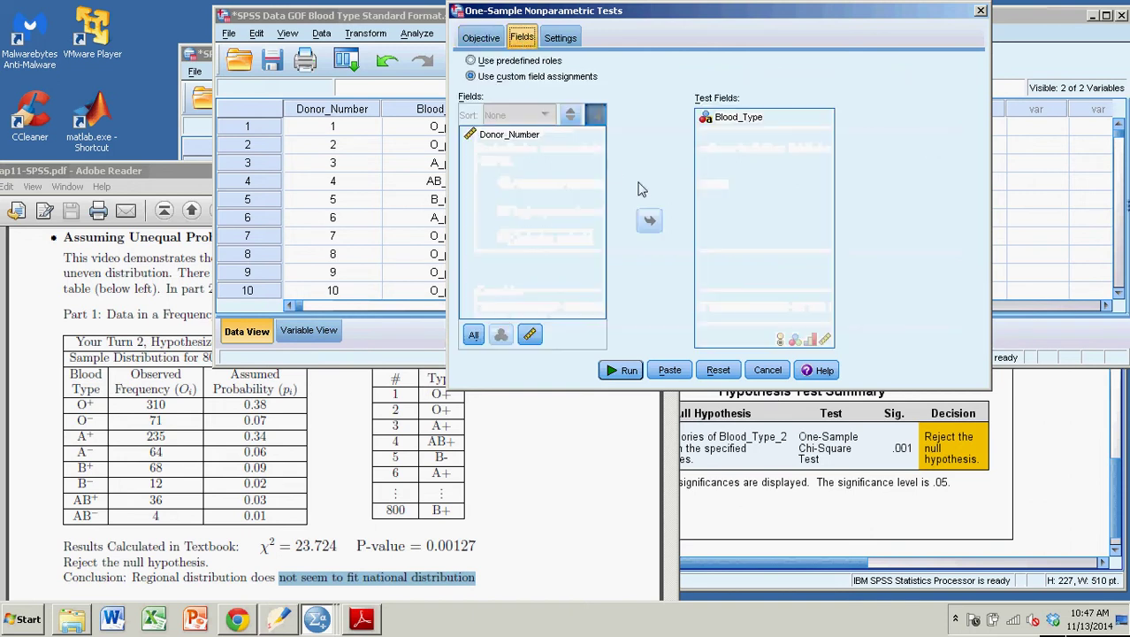
{"action": "left_click", "coordinate": [728, 122]}
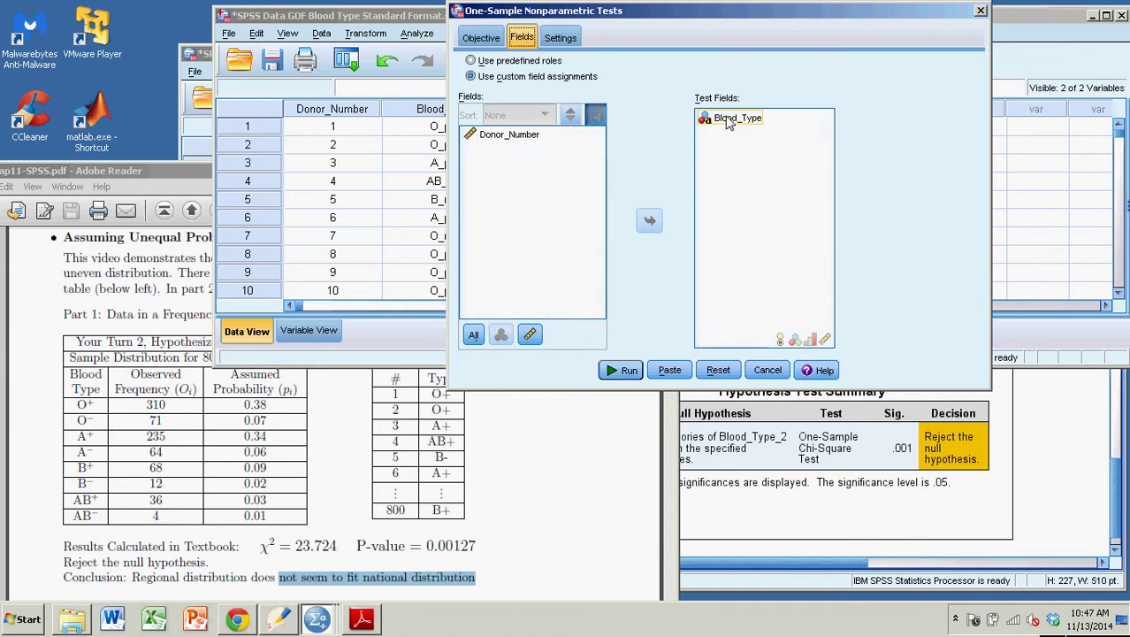
{"action": "left_click", "coordinate": [509, 134]}
{"action": "left_click", "coordinate": [649, 220]}
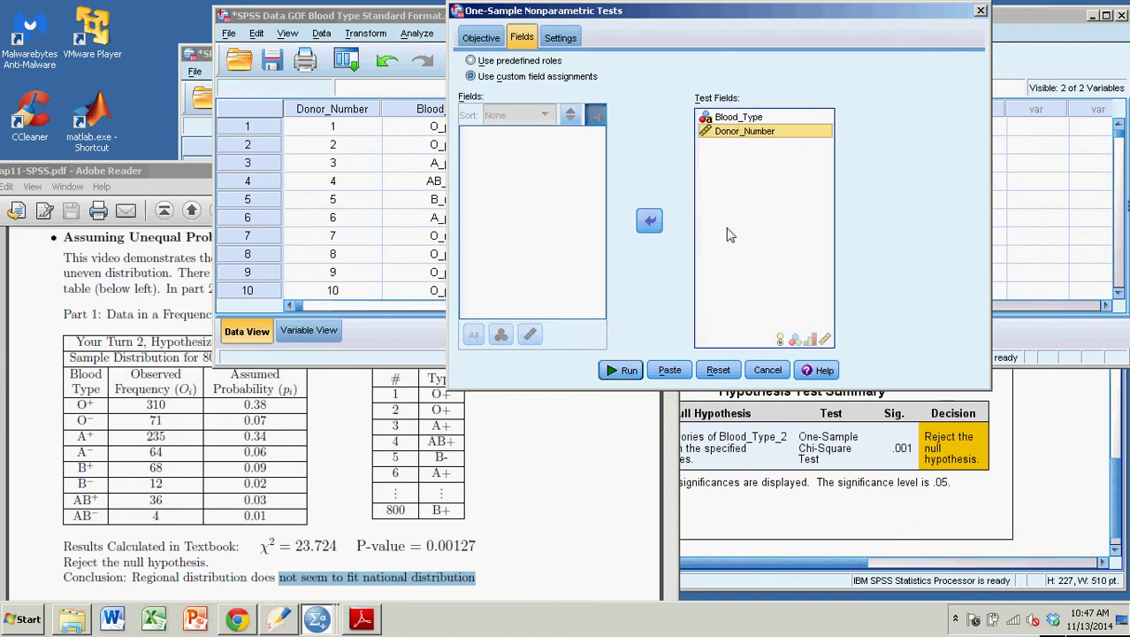
{"action": "left_click", "coordinate": [734, 116]}
{"action": "left_click", "coordinate": [649, 220]}
{"action": "left_click", "coordinate": [734, 117]}
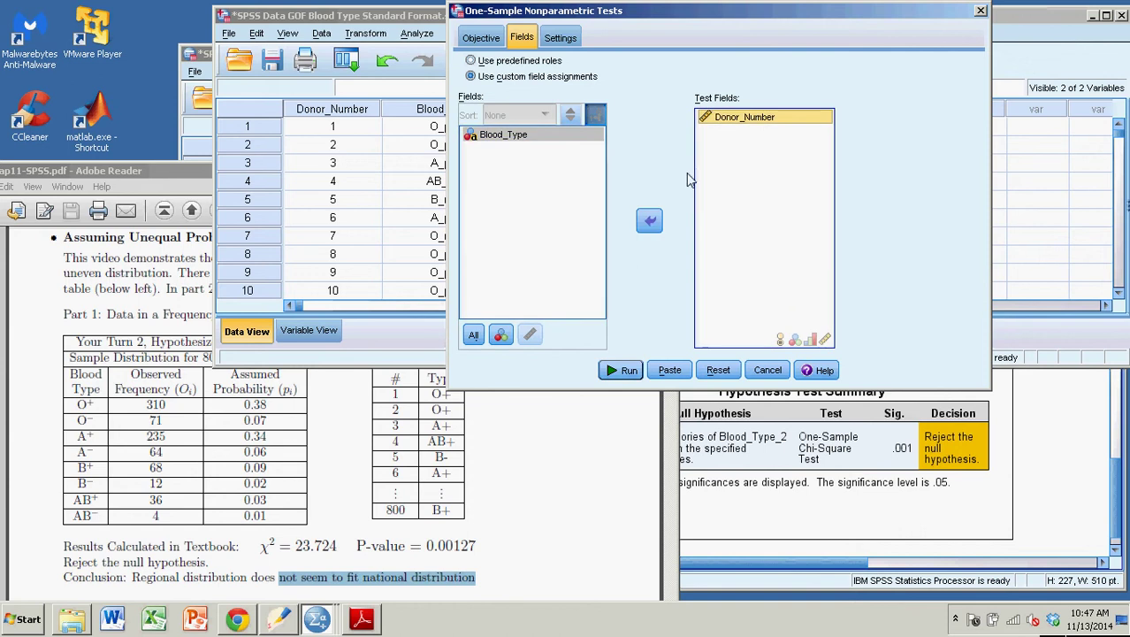
{"action": "left_click", "coordinate": [649, 220]}
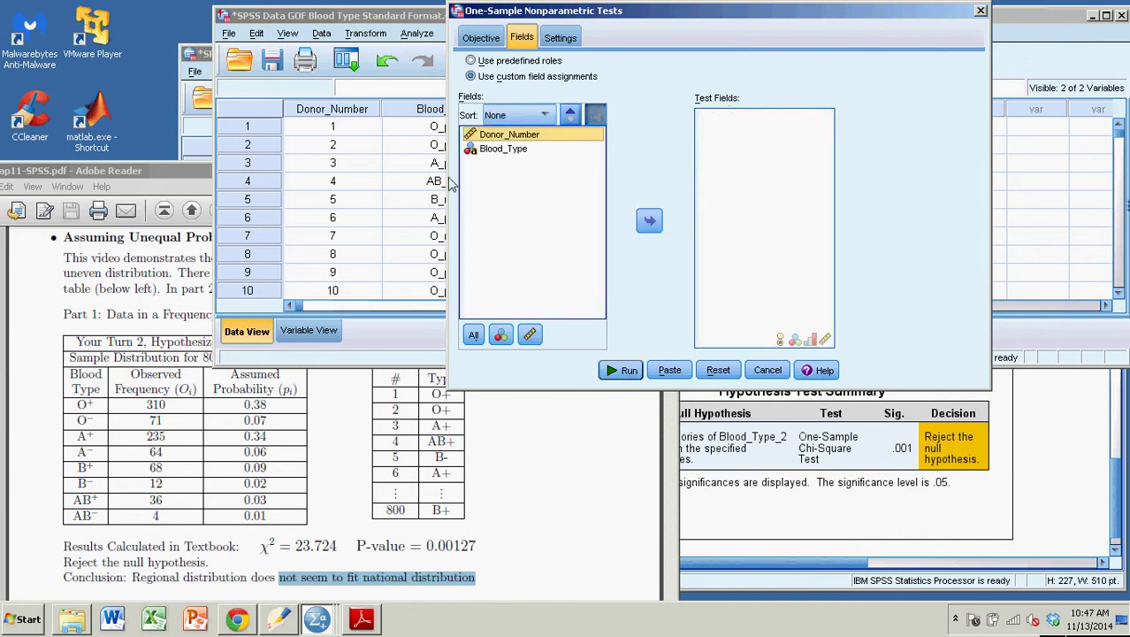
{"action": "left_click", "coordinate": [494, 152]}
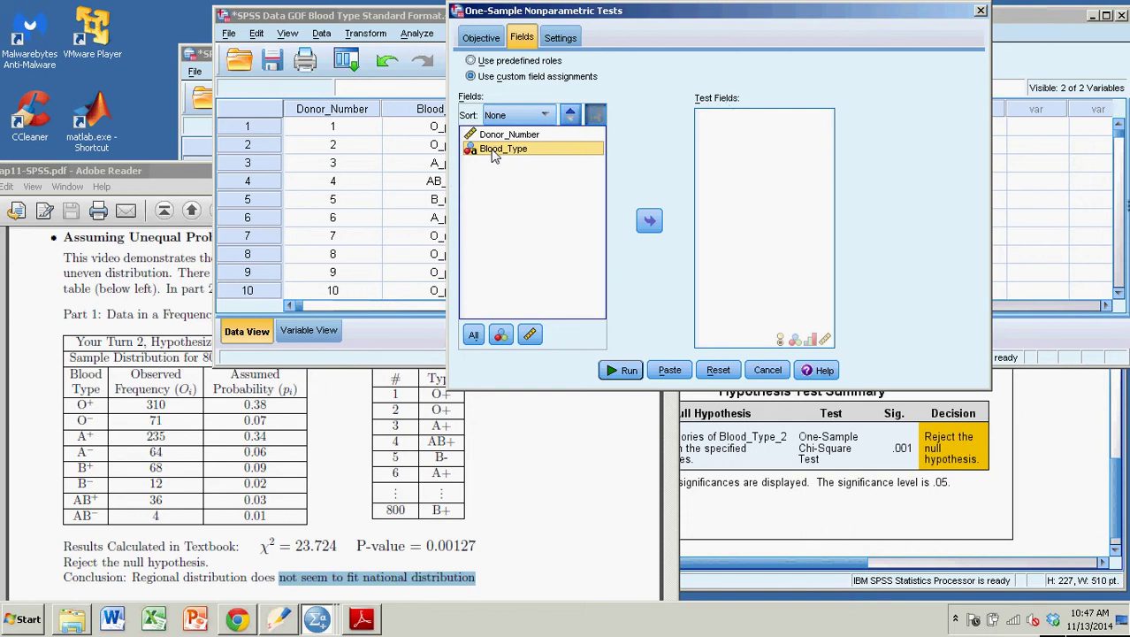
{"action": "left_click", "coordinate": [646, 222]}
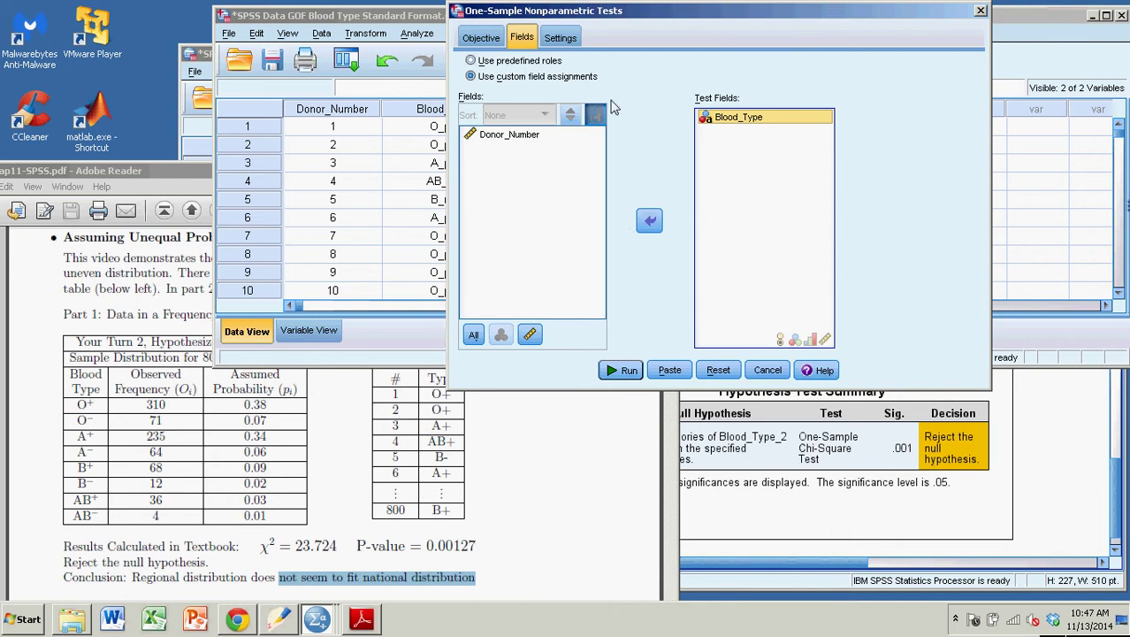
Choose Customize tests with Chi-Square on the Settings tab and open its expected-probability options
{"action": "left_click", "coordinate": [560, 38]}
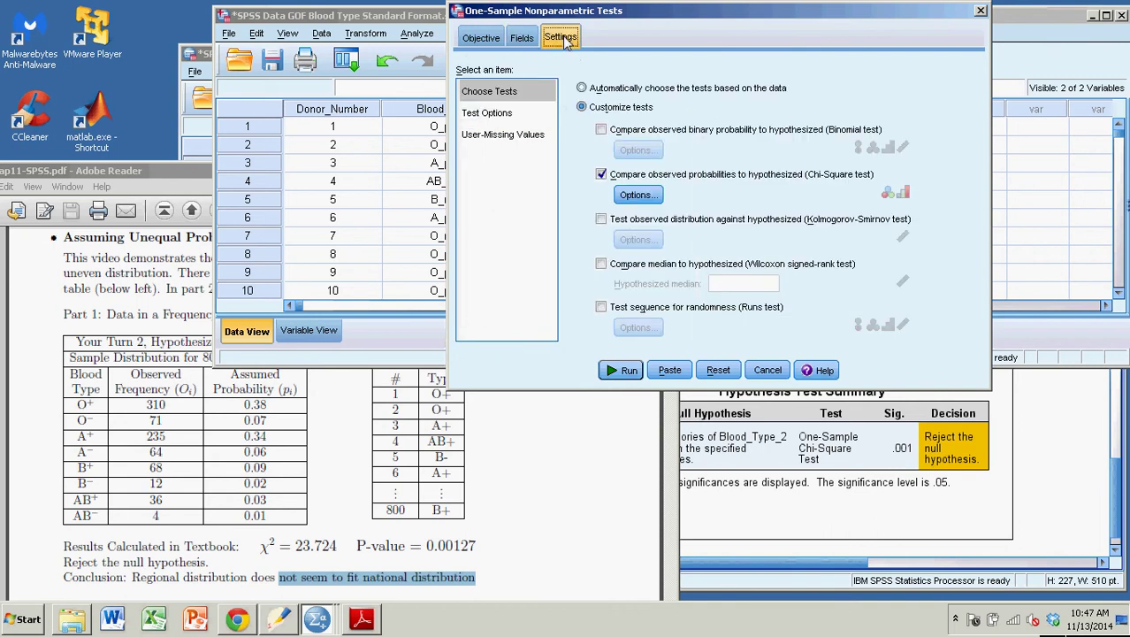
{"action": "left_click", "coordinate": [582, 88]}
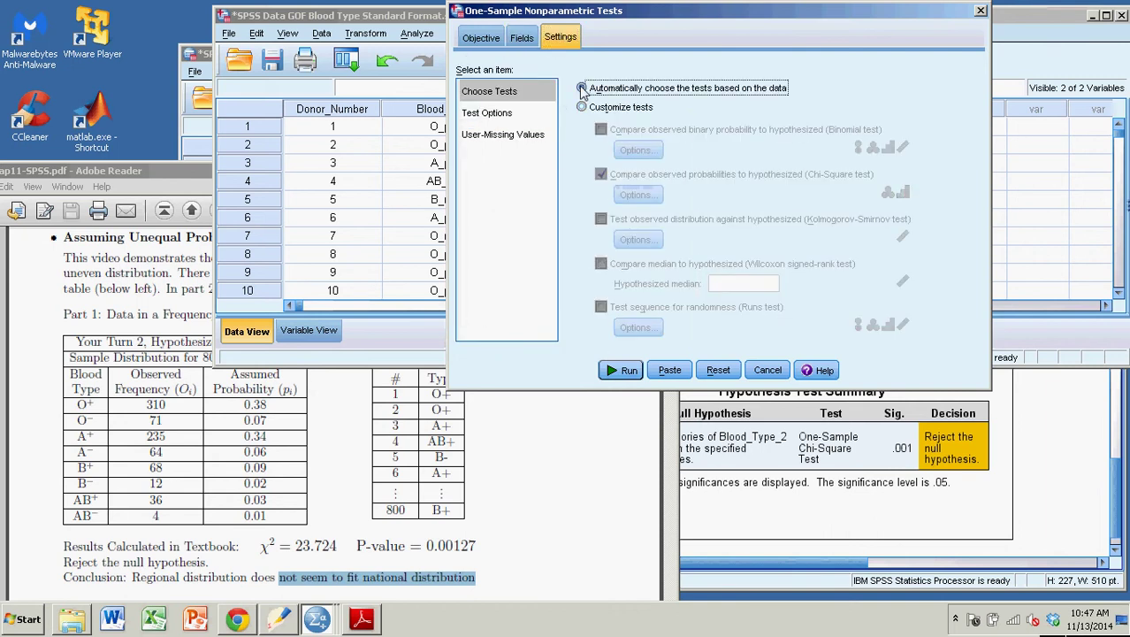
{"action": "left_click", "coordinate": [582, 107]}
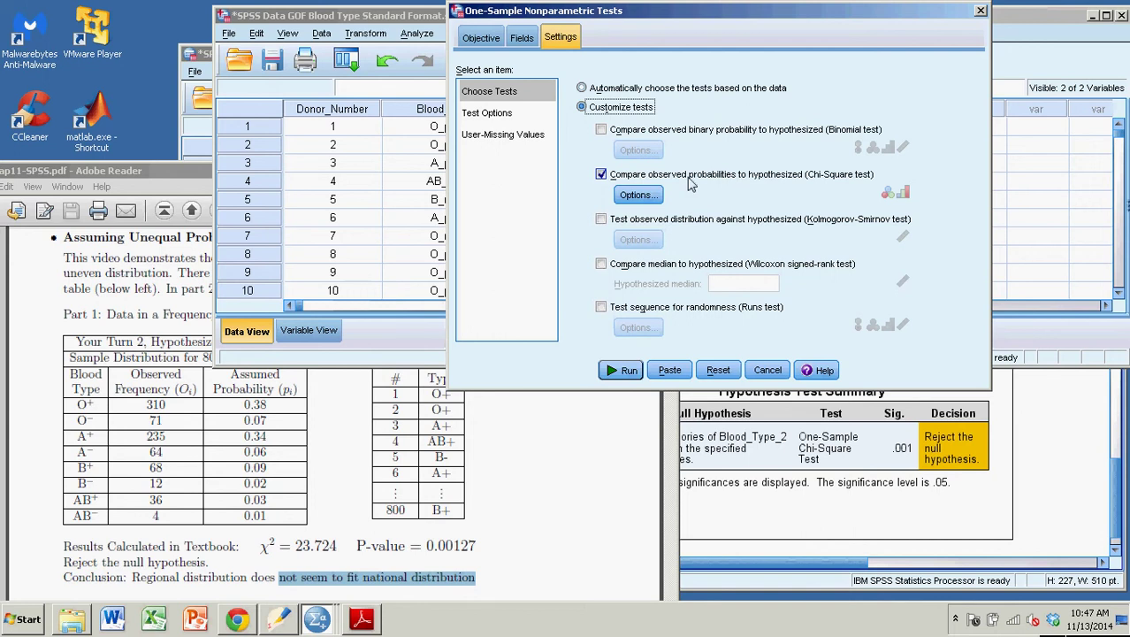
{"action": "left_click", "coordinate": [637, 195]}
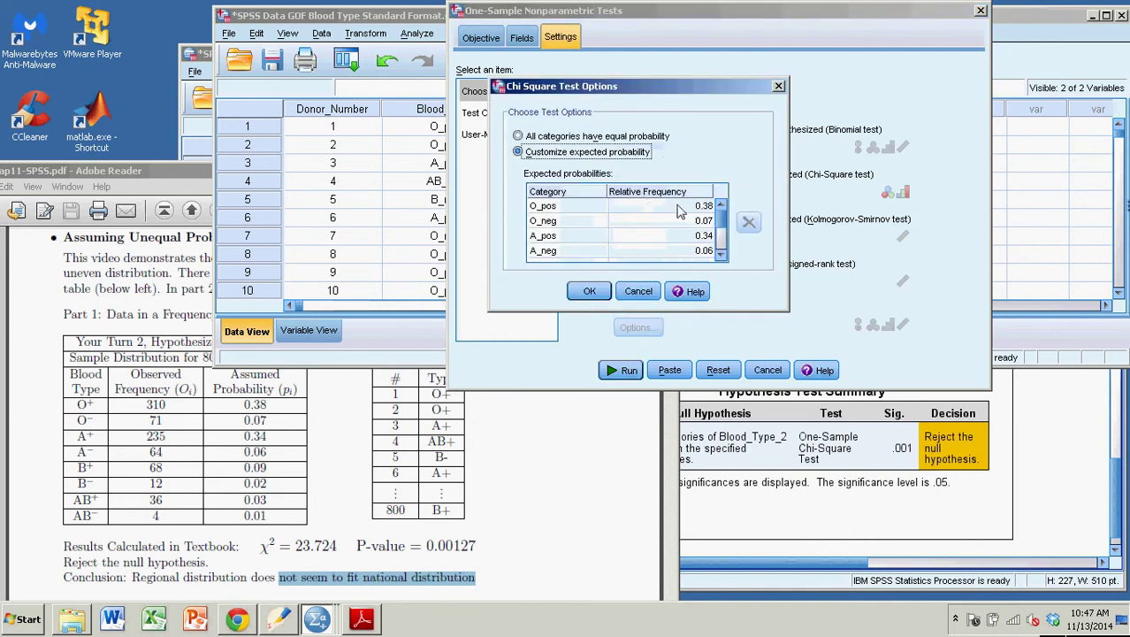
{"action": "left_click", "coordinate": [519, 137]}
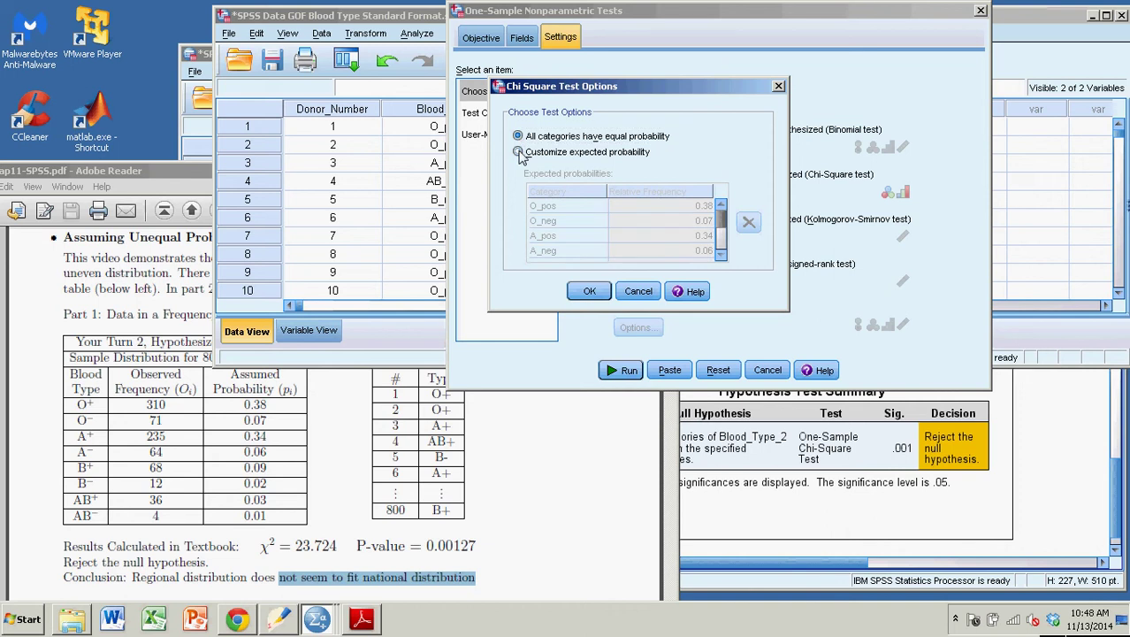
{"action": "left_click", "coordinate": [519, 152]}
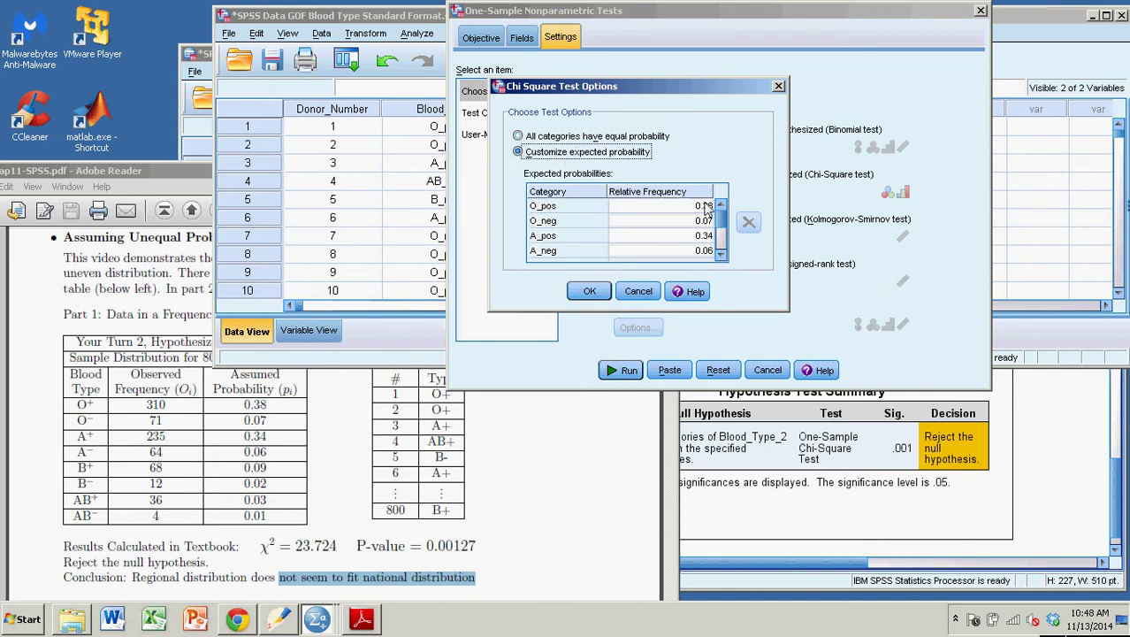
{"action": "left_click", "coordinate": [575, 208]}
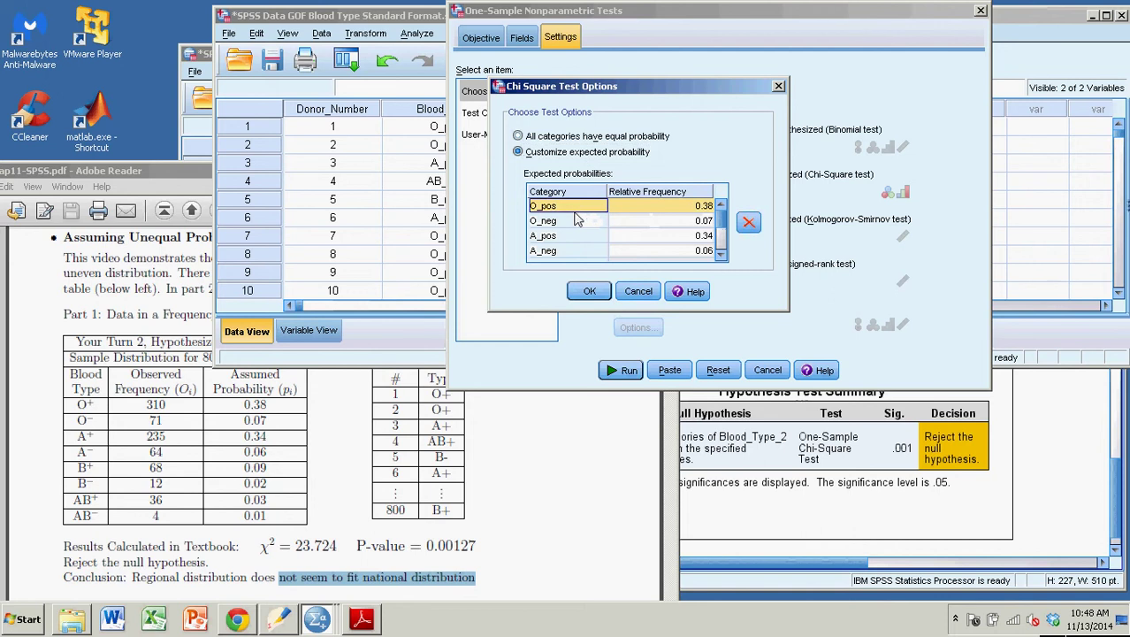
{"action": "left_click", "coordinate": [575, 221]}
{"action": "left_click", "coordinate": [575, 236]}
{"action": "left_click", "coordinate": [576, 252]}
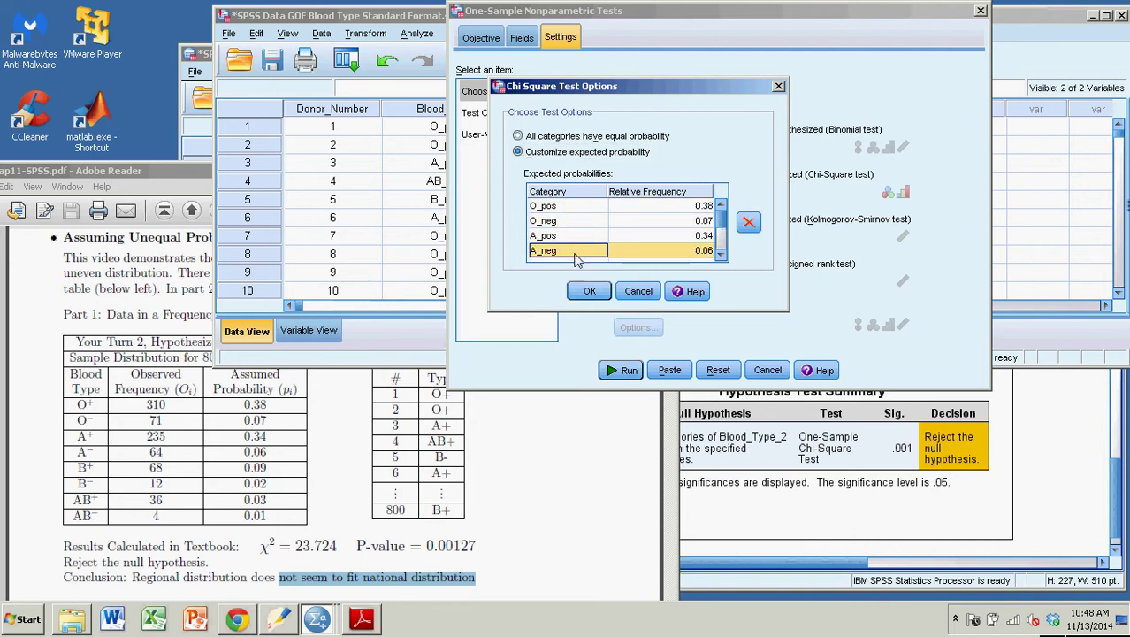
{"action": "left_click", "coordinate": [575, 208]}
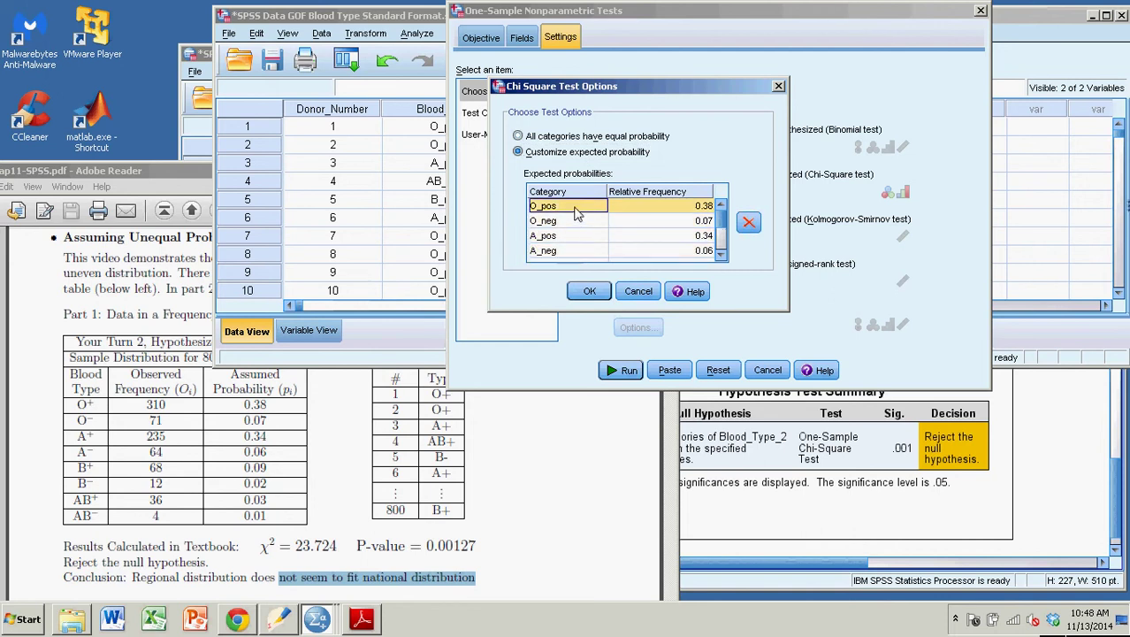
{"action": "left_click", "coordinate": [575, 222]}
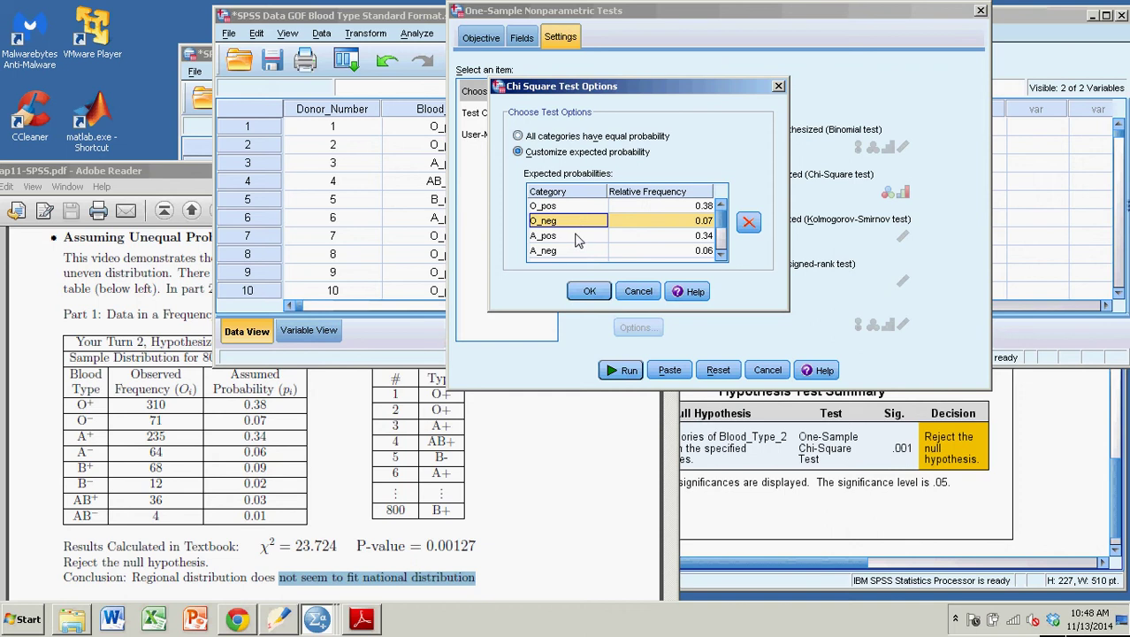
{"action": "left_click", "coordinate": [580, 237]}
{"action": "left_click", "coordinate": [579, 250]}
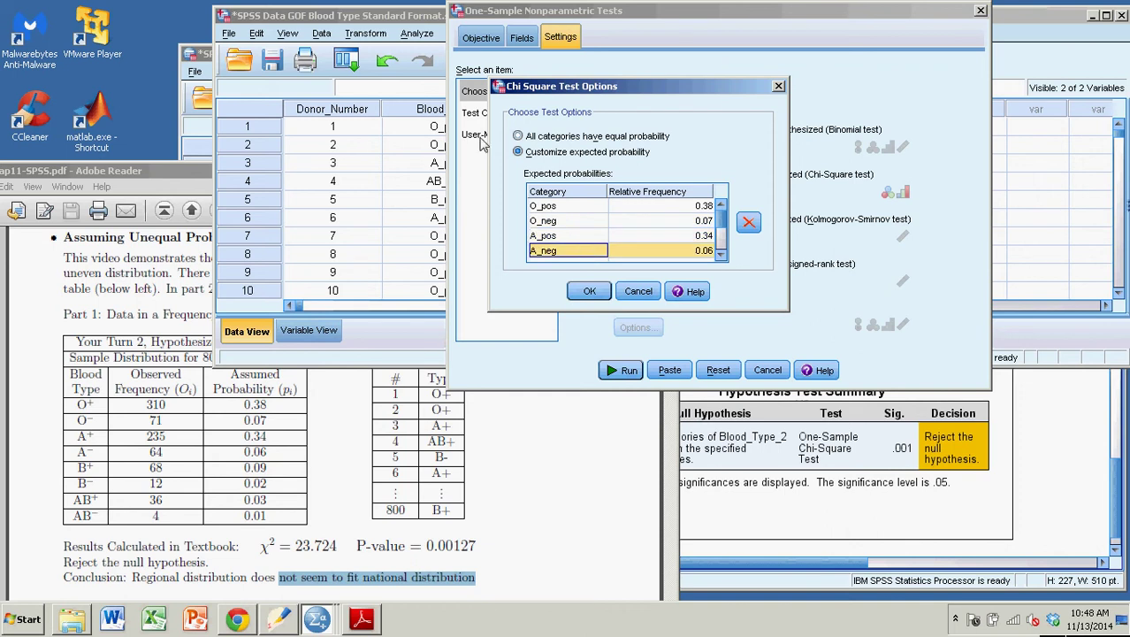
{"action": "left_click", "coordinate": [412, 18]}
{"action": "left_click", "coordinate": [720, 243]}
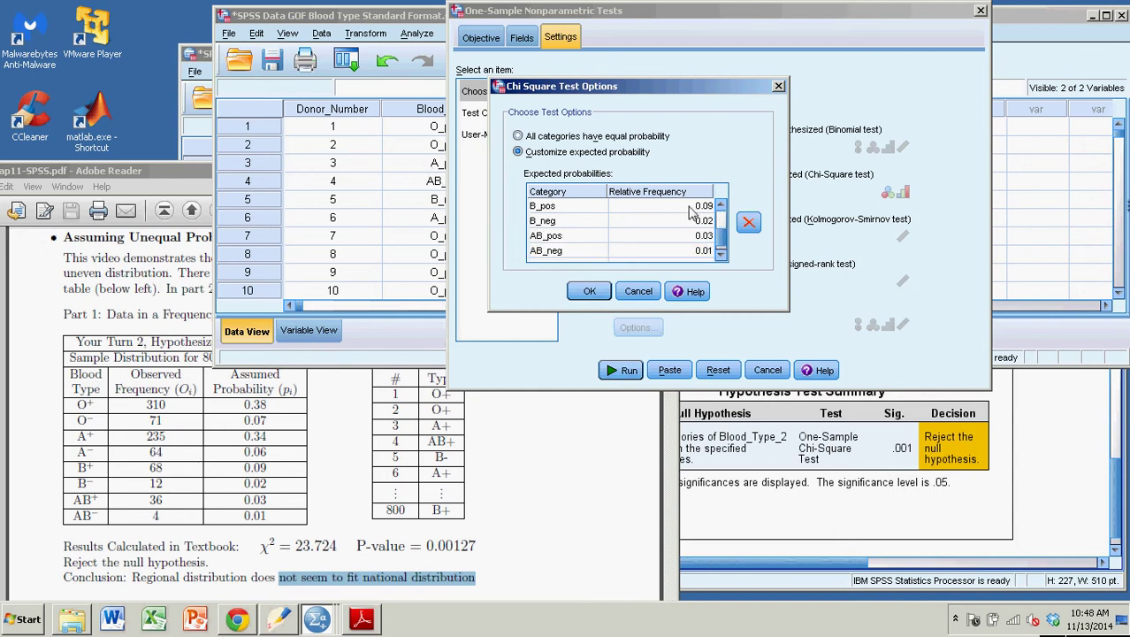
{"action": "left_click", "coordinate": [675, 209]}
{"action": "left_click", "coordinate": [678, 221]}
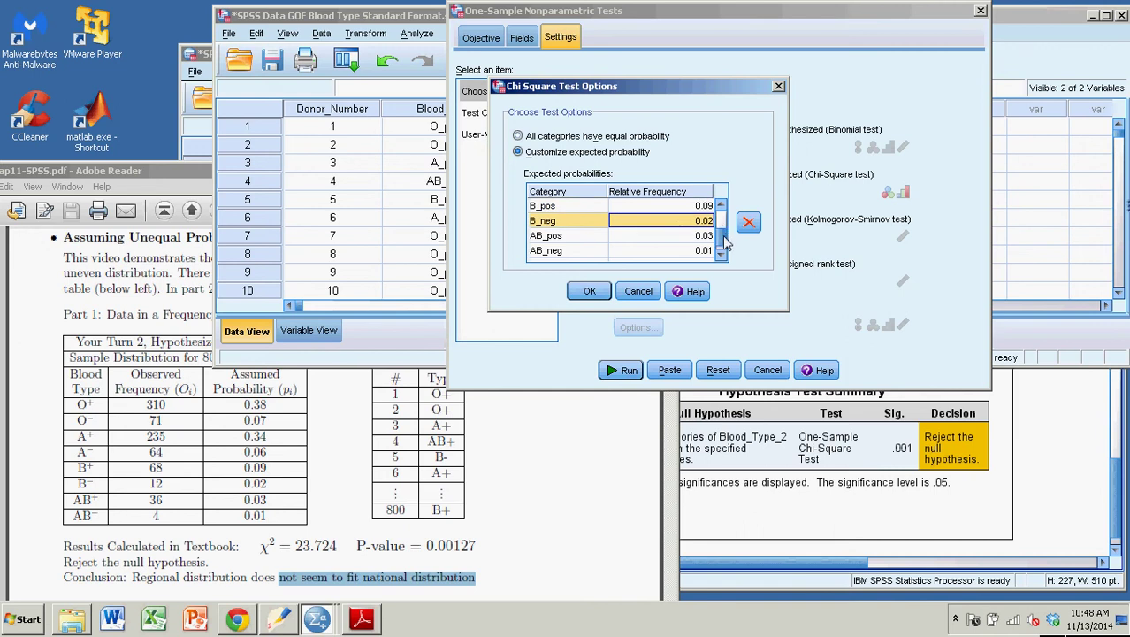
{"action": "left_click", "coordinate": [723, 221]}
{"action": "left_click", "coordinate": [677, 207]}
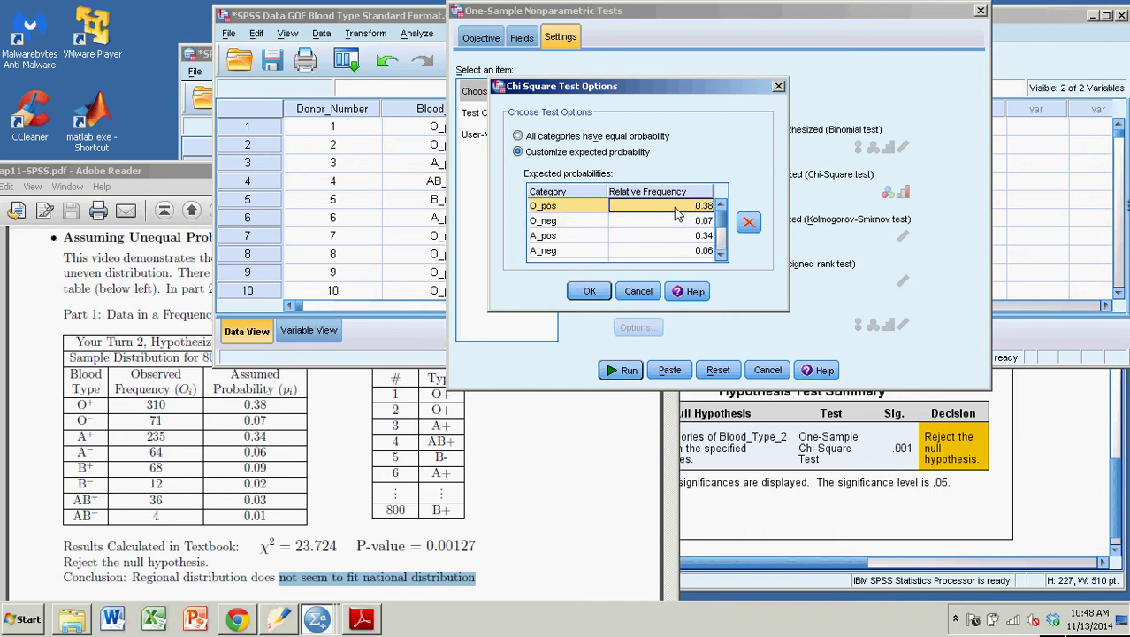
{"action": "left_click", "coordinate": [163, 173]}
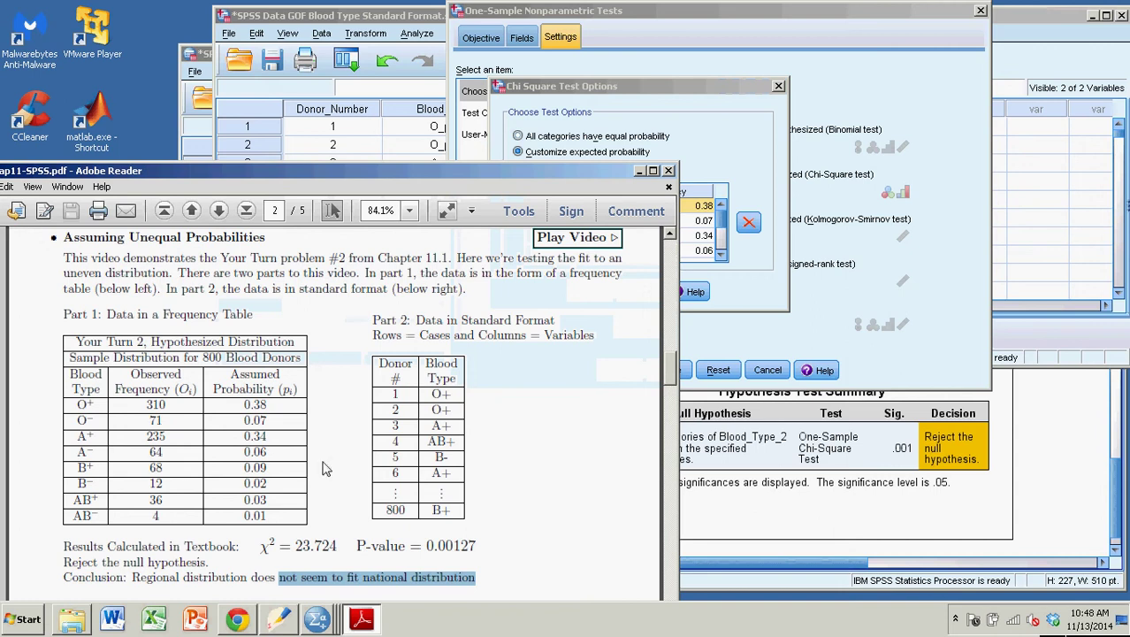
{"action": "left_click", "coordinate": [575, 109]}
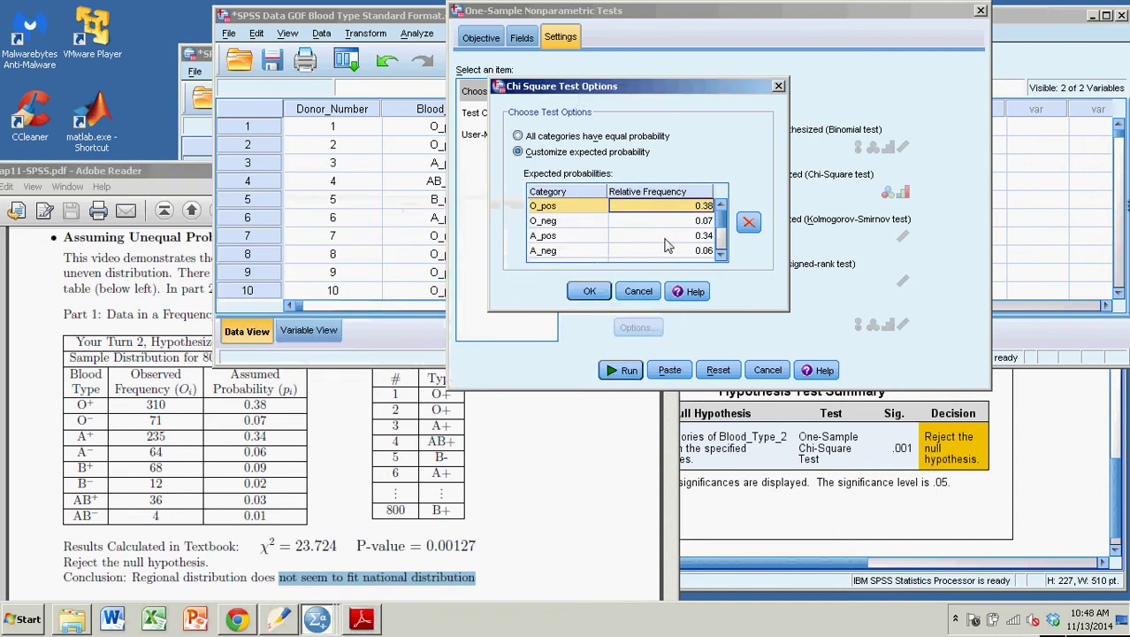
Accept the custom expected probabilities and run the test, giving Blood_Type significance .001
{"action": "left_click", "coordinate": [589, 292]}
{"action": "left_click", "coordinate": [623, 370]}
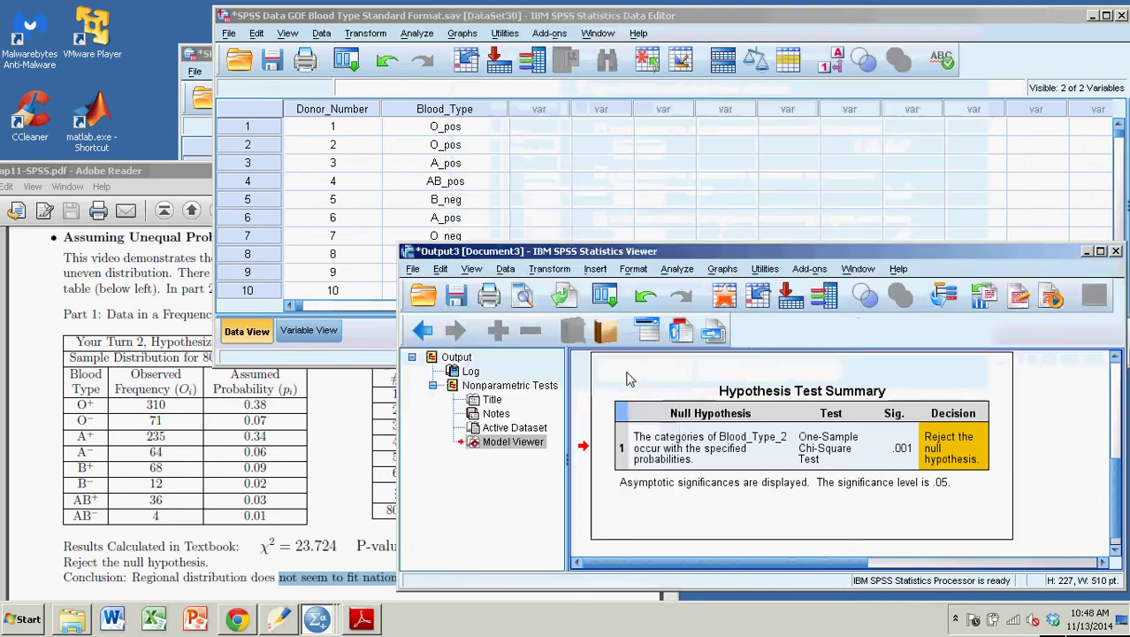
{"action": "scroll", "coordinate": [962, 494], "scroll_direction": "down", "scroll_amount": 2}
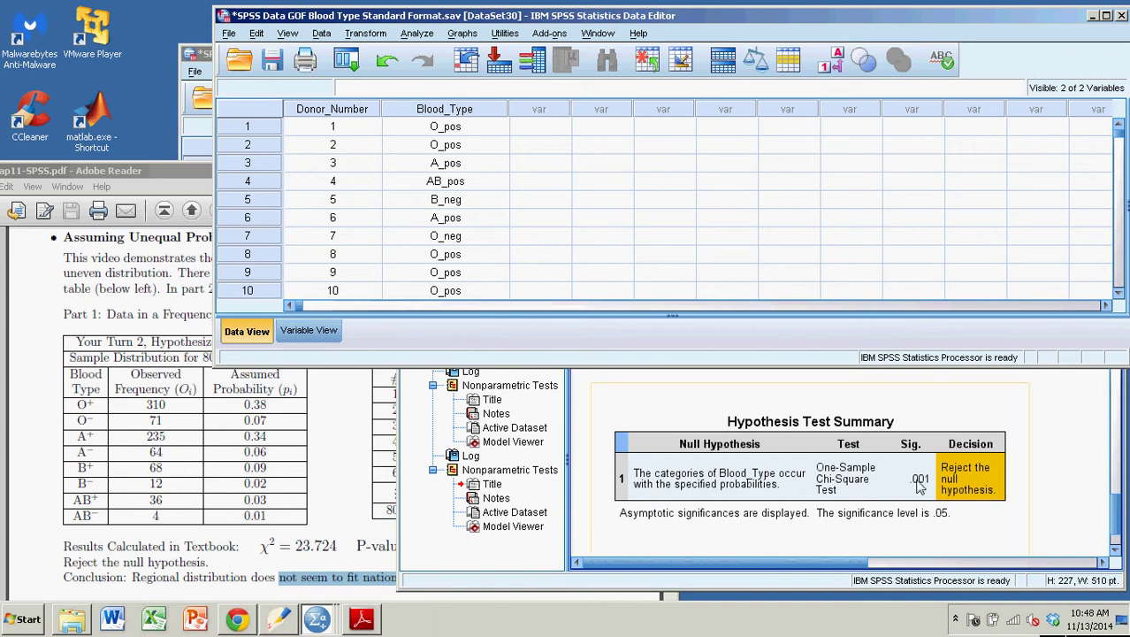
{"action": "left_click", "coordinate": [867, 482]}
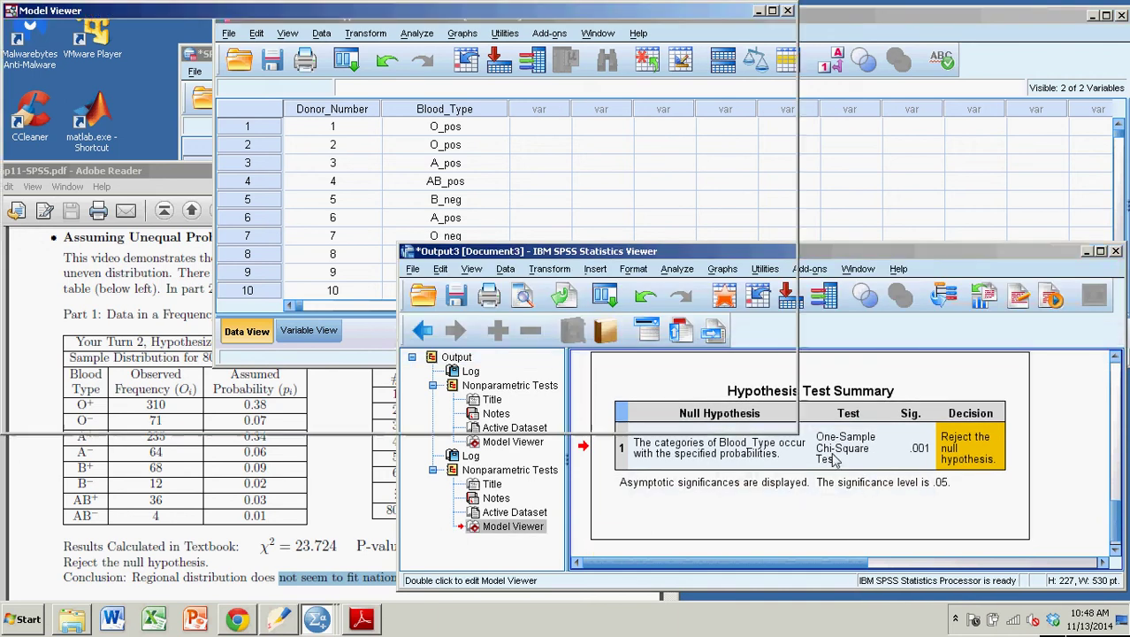
Inspect the Model Viewer's chi-square details (23.725, 7 df), then close it and show the donor data
{"action": "double_click", "coordinate": [834, 460]}
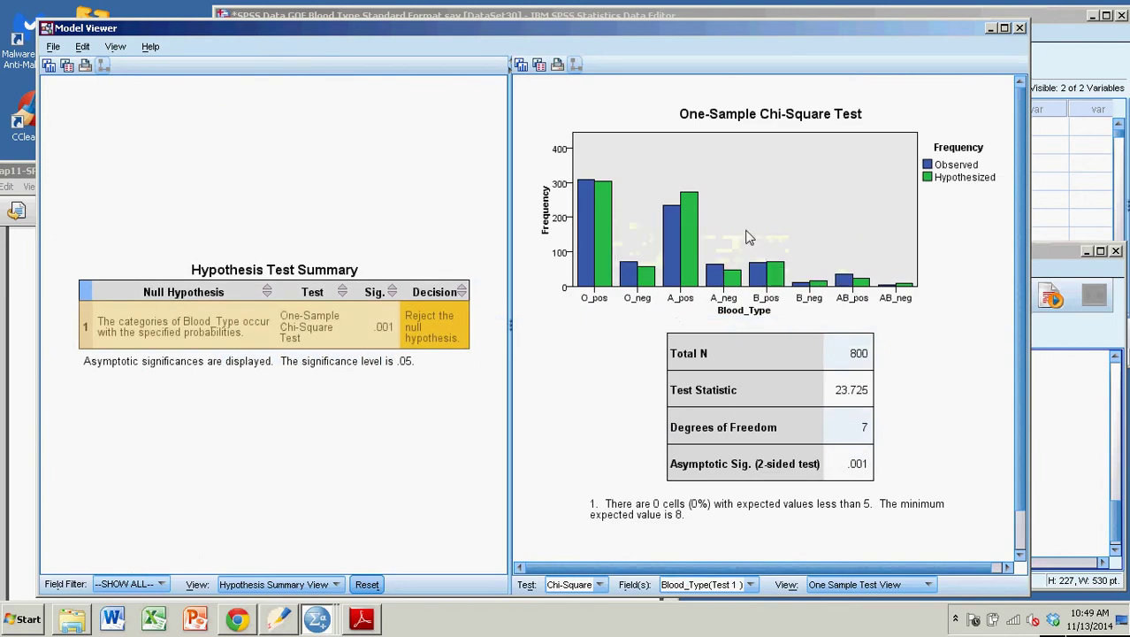
{"action": "mouse_move", "coordinate": [598, 192]}
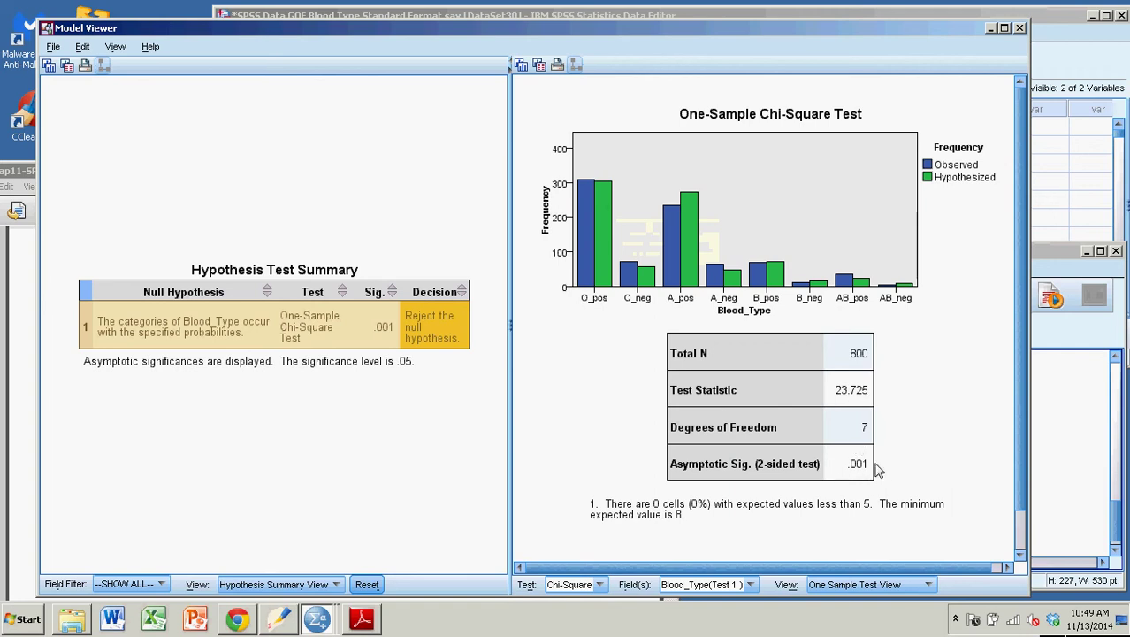
{"action": "left_click", "coordinate": [1020, 29]}
{"action": "left_click", "coordinate": [674, 13]}
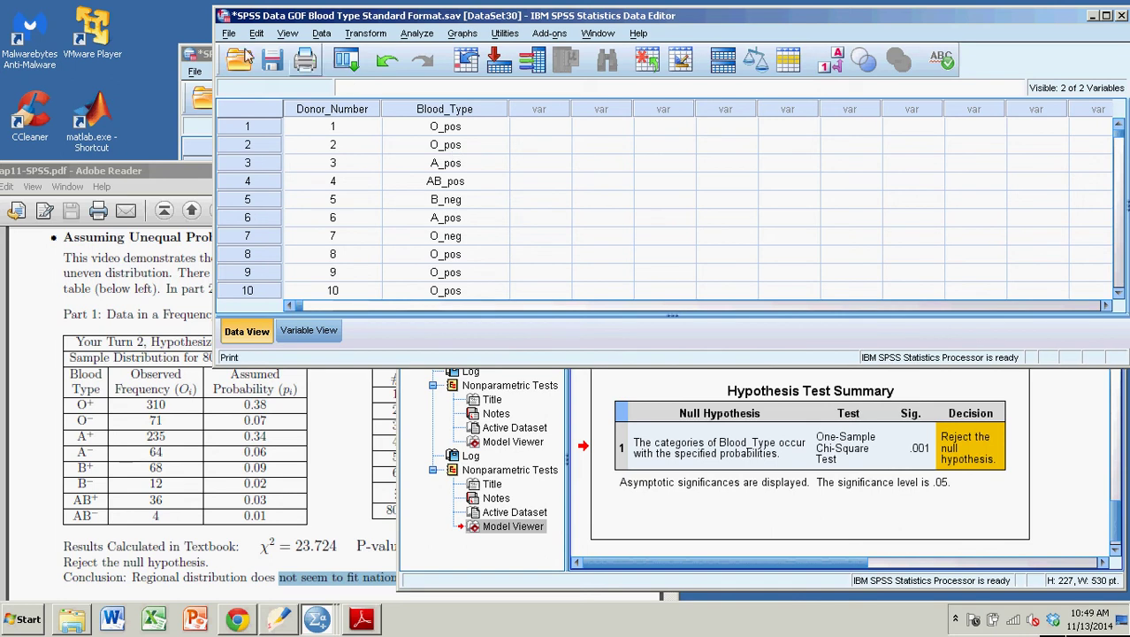
Bring the DataSet29 frequency-table data forward and look over the Data menu without choosing anything
{"action": "left_click", "coordinate": [209, 55]}
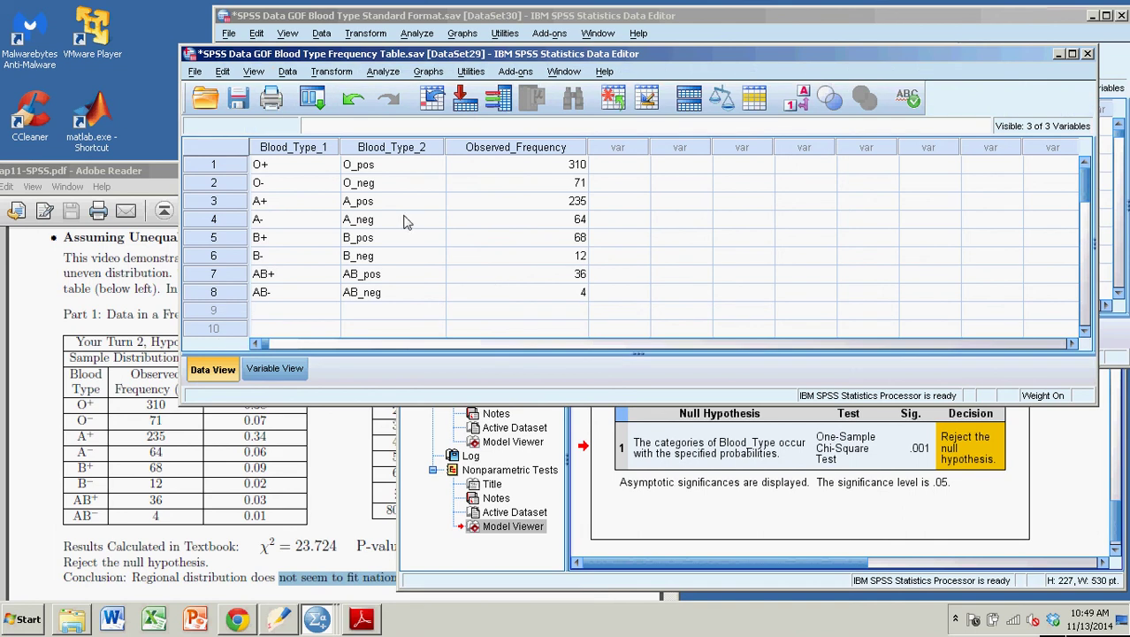
{"action": "left_click", "coordinate": [285, 74]}
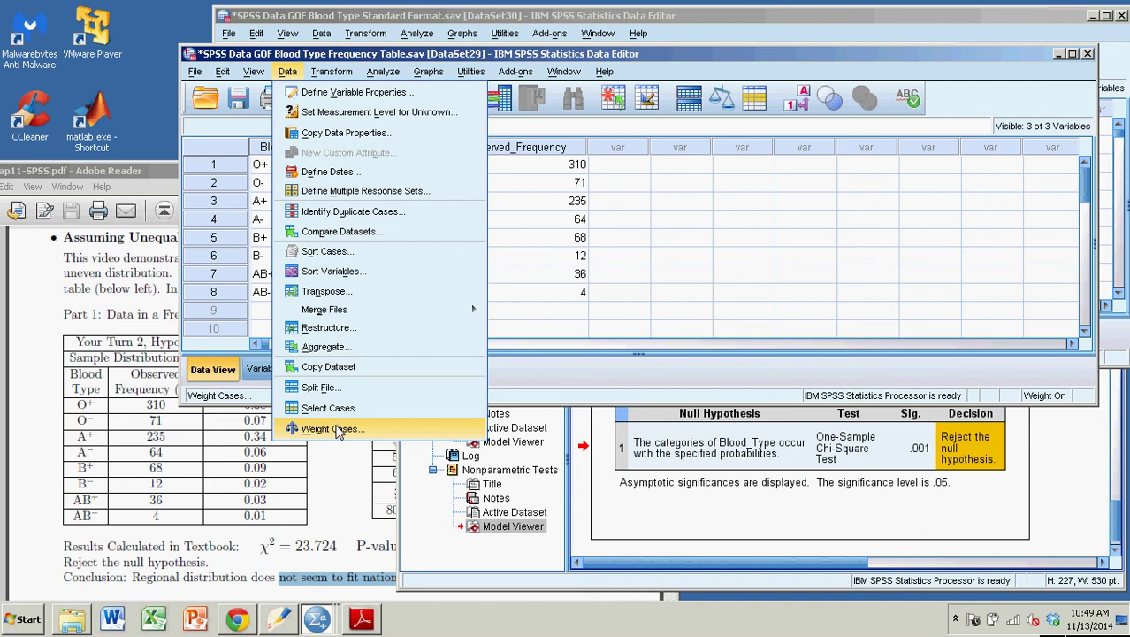
{"action": "left_click", "coordinate": [681, 257]}
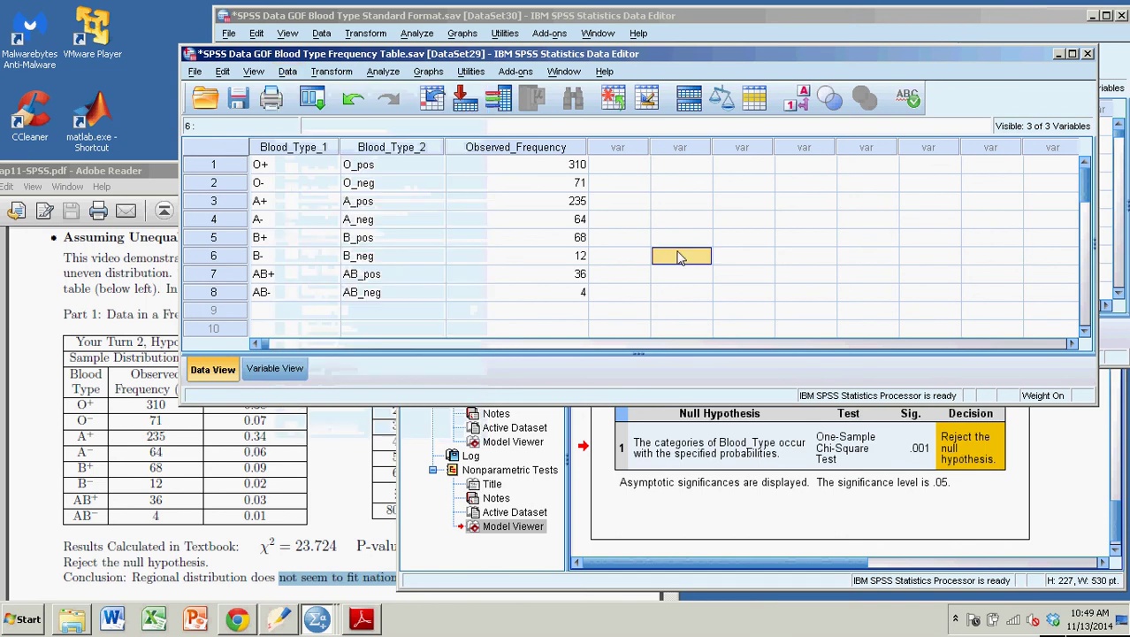
Bring the textbook PDF page with χ² = 23.724 and P-value 0.00127 back to the front
{"action": "left_click", "coordinate": [146, 172]}
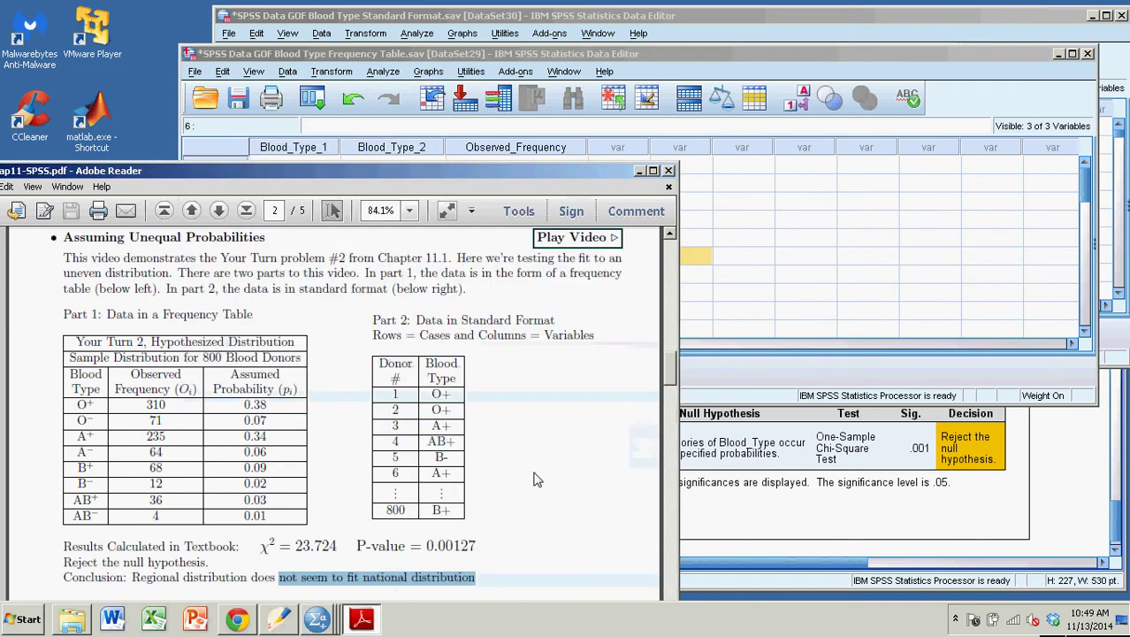